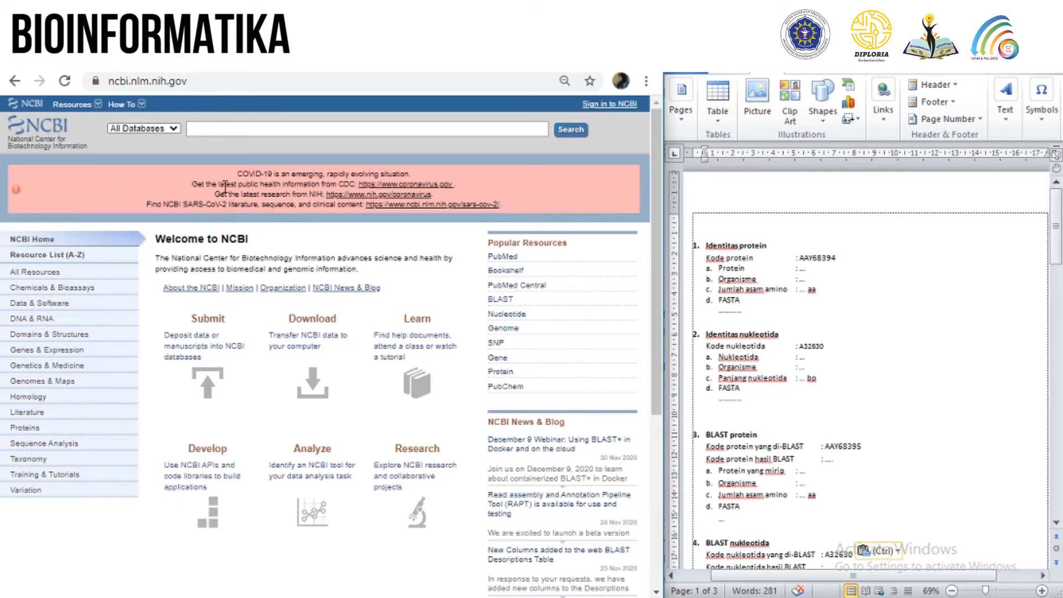
Step: Set the NCBI search database to Protein
{"action": "left_click", "coordinate": [160, 131]}
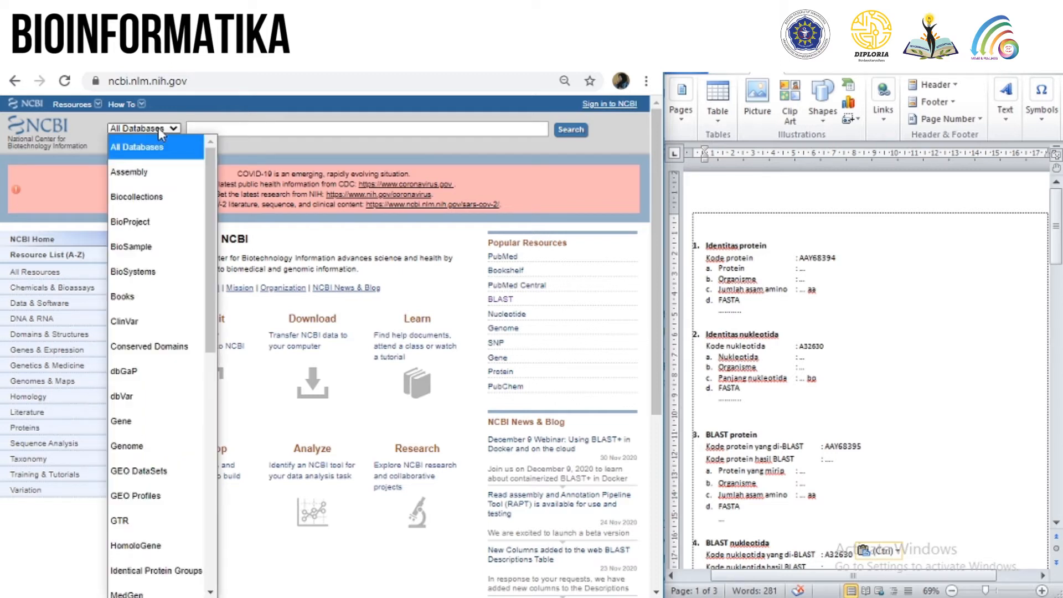
{"action": "key", "text": "p"}
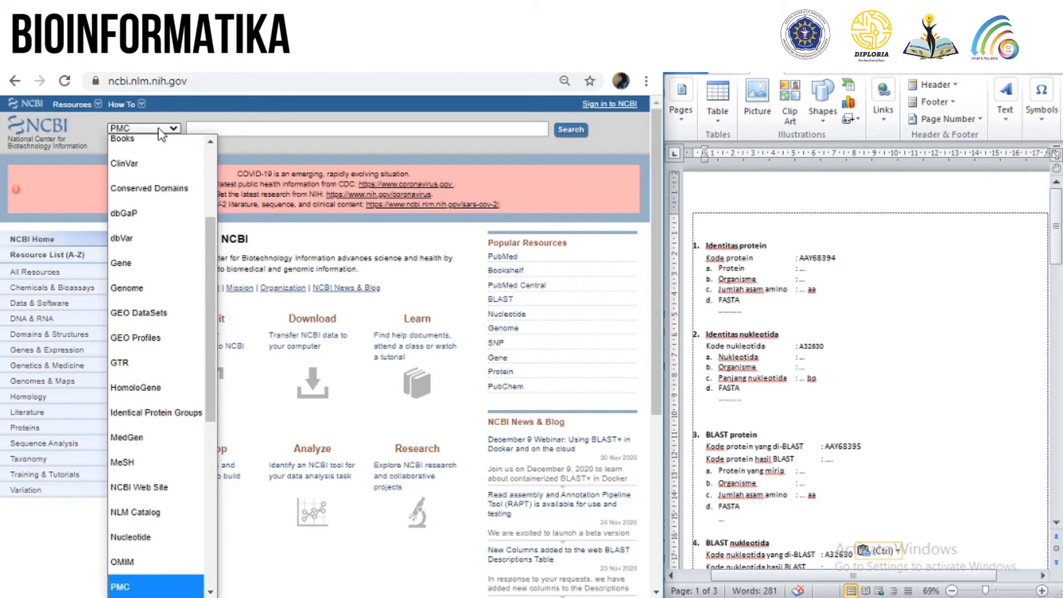
{"action": "scroll", "coordinate": [121, 543], "scroll_direction": "down", "scroll_amount": 2}
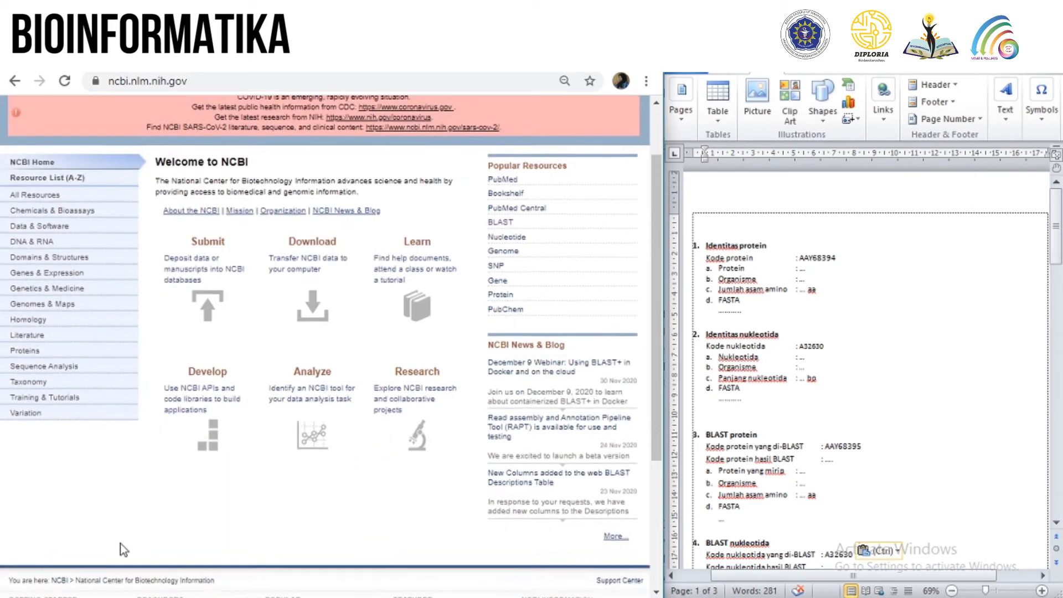
{"action": "scroll", "coordinate": [164, 156], "scroll_direction": "up", "scroll_amount": 2}
{"action": "left_click", "coordinate": [155, 129]}
{"action": "scroll", "coordinate": [131, 549], "scroll_direction": "down", "scroll_amount": 5}
{"action": "left_click", "coordinate": [155, 328]}
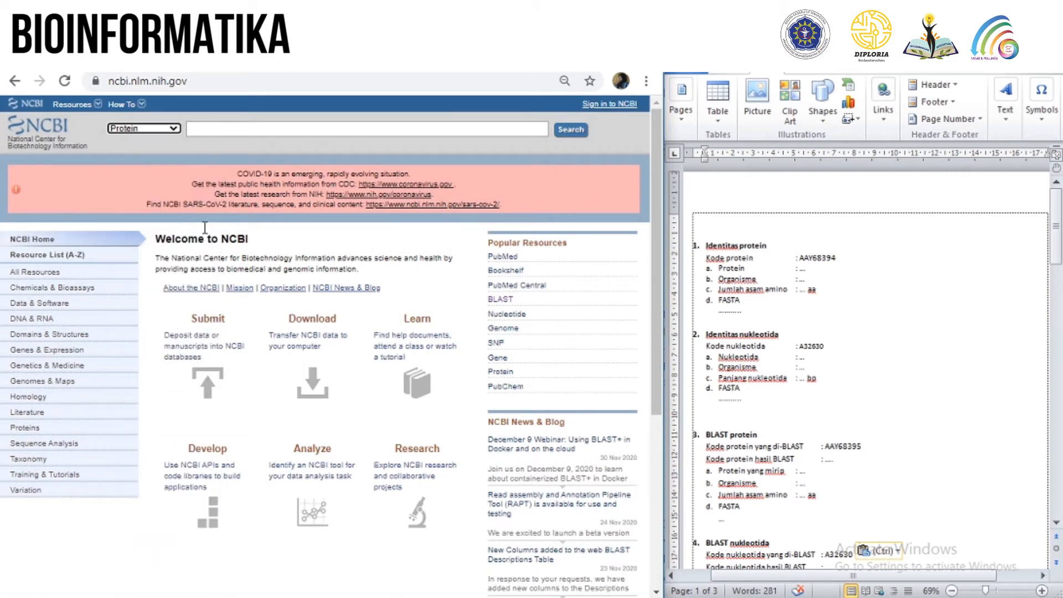
Step: Copy the protein code AAY68394 from the worksheet and search the Protein database for it
{"action": "left_click", "coordinate": [216, 128]}
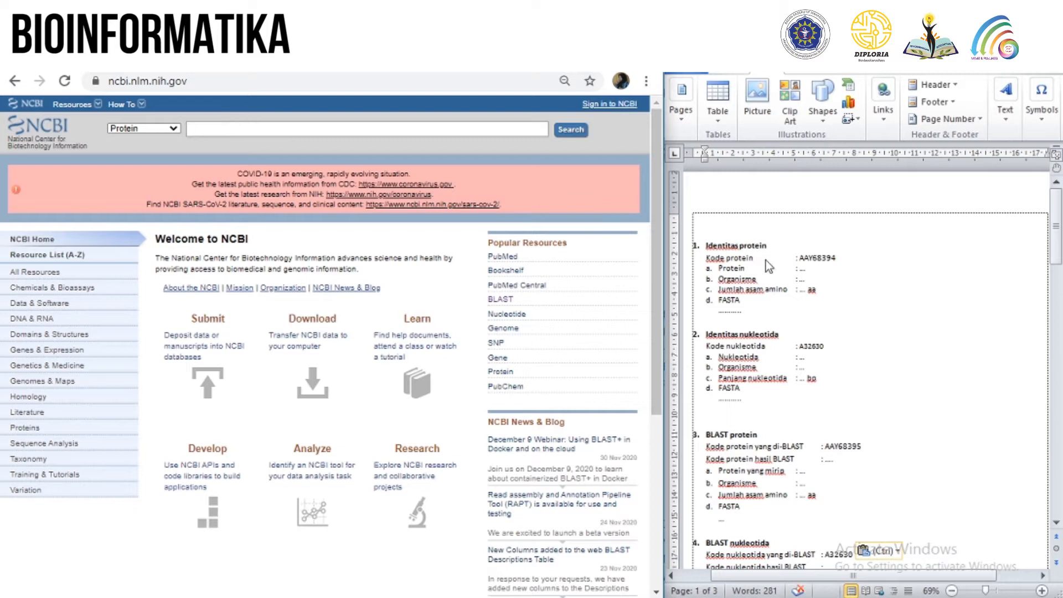
{"action": "left_click", "coordinate": [802, 260]}
{"action": "left_click_drag", "start_coordinate": [802, 260], "coordinate": [837, 257]}
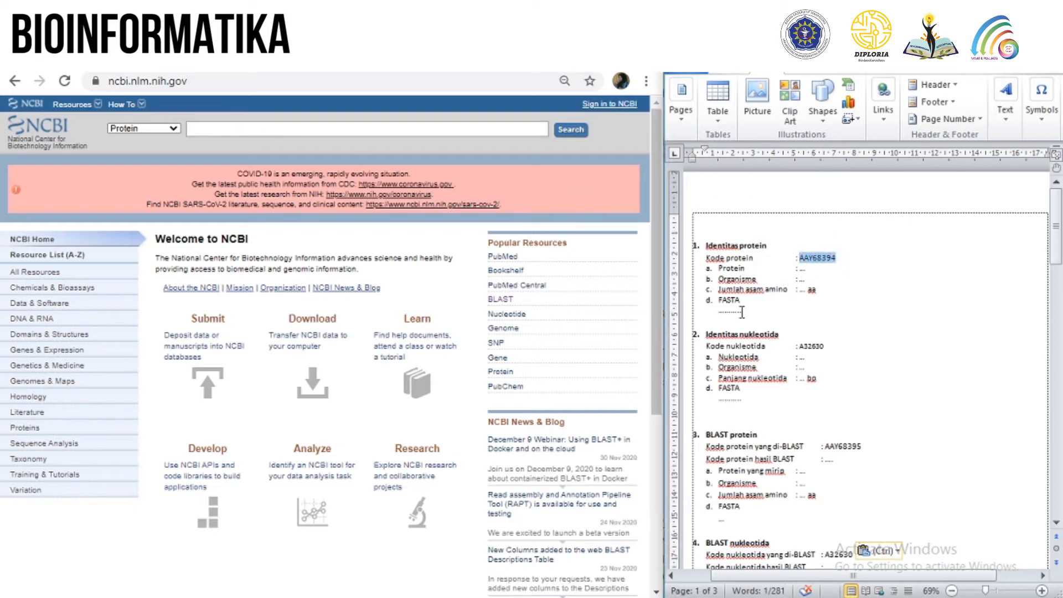
{"action": "key", "text": "ctrl+c"}
{"action": "left_click", "coordinate": [239, 131]}
{"action": "key", "text": "ctrl+v"}
{"action": "left_click", "coordinate": [564, 132]}
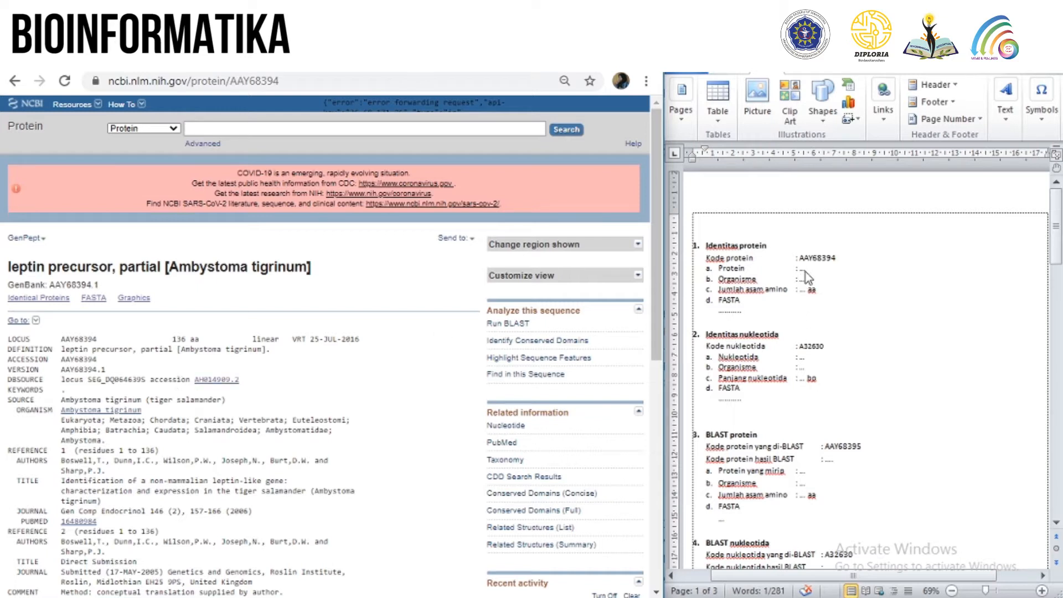
Step: Copy the record title "leptin precursor, partial [Ambystoma tigrinum]" into the Protein entry of the worksheet's Identitas protein section
{"action": "left_click", "coordinate": [805, 269]}
{"action": "left_click", "coordinate": [806, 270]}
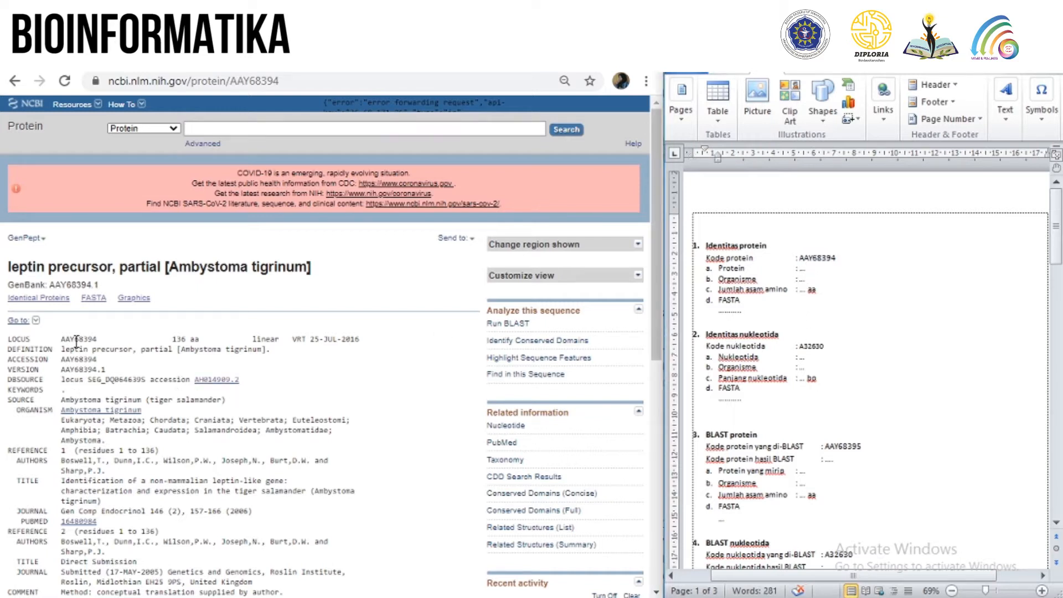
{"action": "left_click_drag", "start_coordinate": [7, 268], "coordinate": [316, 266]}
{"action": "right_click", "coordinate": [267, 268]}
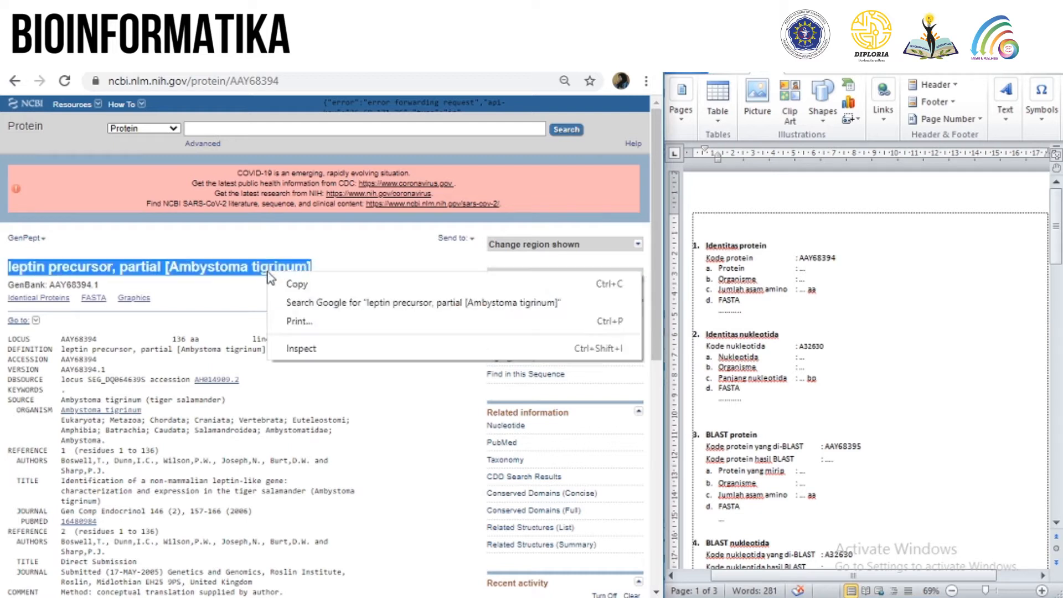
{"action": "left_click", "coordinate": [282, 277]}
{"action": "double_click", "coordinate": [802, 269]}
{"action": "right_click", "coordinate": [803, 273]}
{"action": "left_click", "coordinate": [894, 310]}
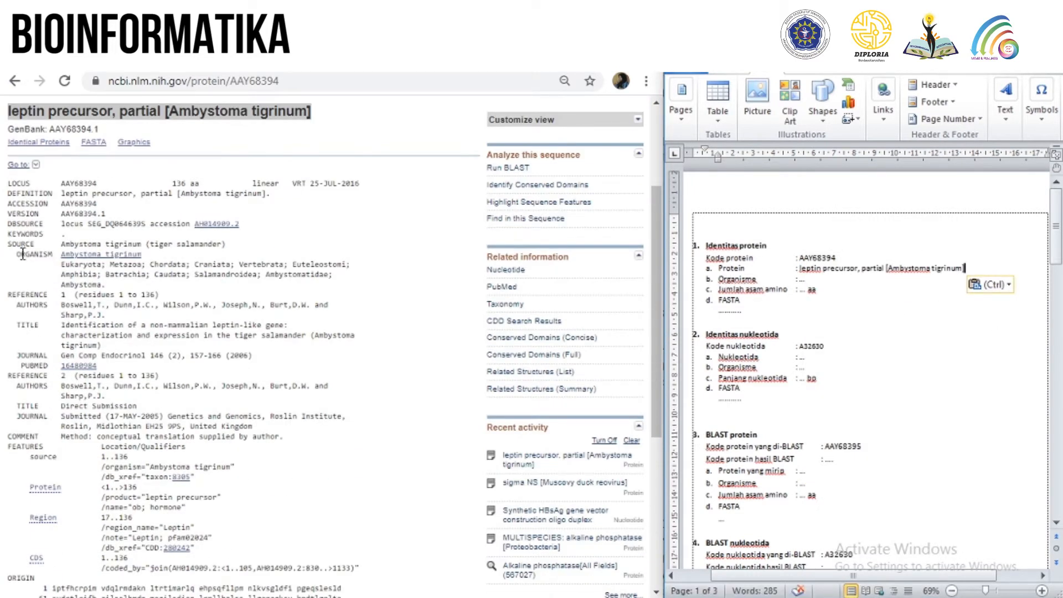
Step: Fill in the Identitas protein organism with Ambystoma tigrinum copied from the record, and set the amino acid count to 136
{"action": "left_click_drag", "start_coordinate": [59, 254], "coordinate": [143, 255]}
{"action": "right_click", "coordinate": [70, 258]}
{"action": "left_click", "coordinate": [87, 263]}
{"action": "right_click", "coordinate": [812, 285]}
{"action": "left_click", "coordinate": [891, 295]}
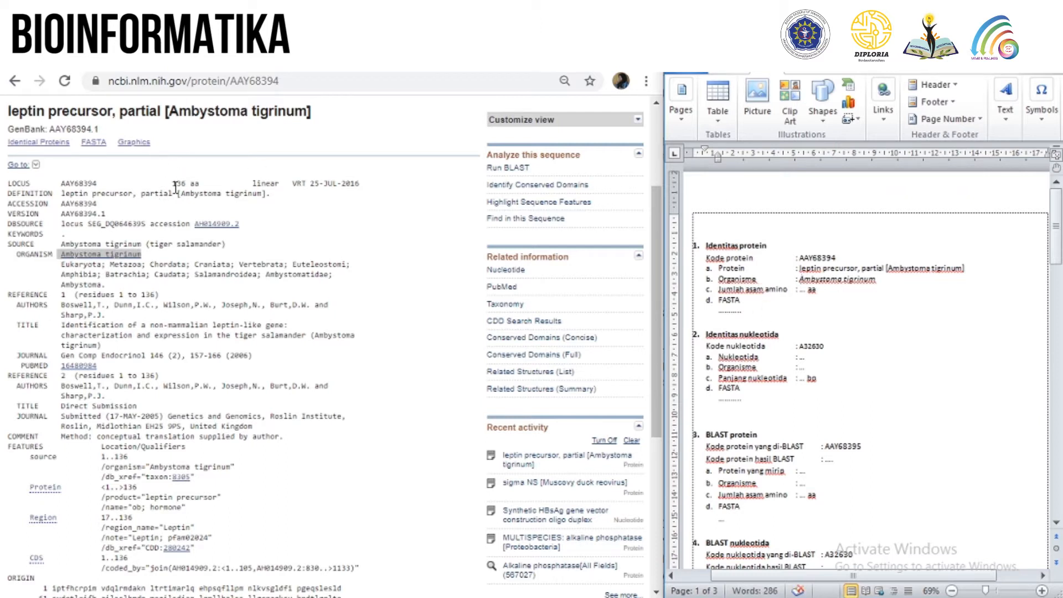
{"action": "double_click", "coordinate": [802, 290]}
{"action": "type", "text": "136"}
Step: Open the protein record's FASTA view and paste its sequence as text only over the dotted placeholder under FASTA in Identitas protein
{"action": "left_click", "coordinate": [94, 145]}
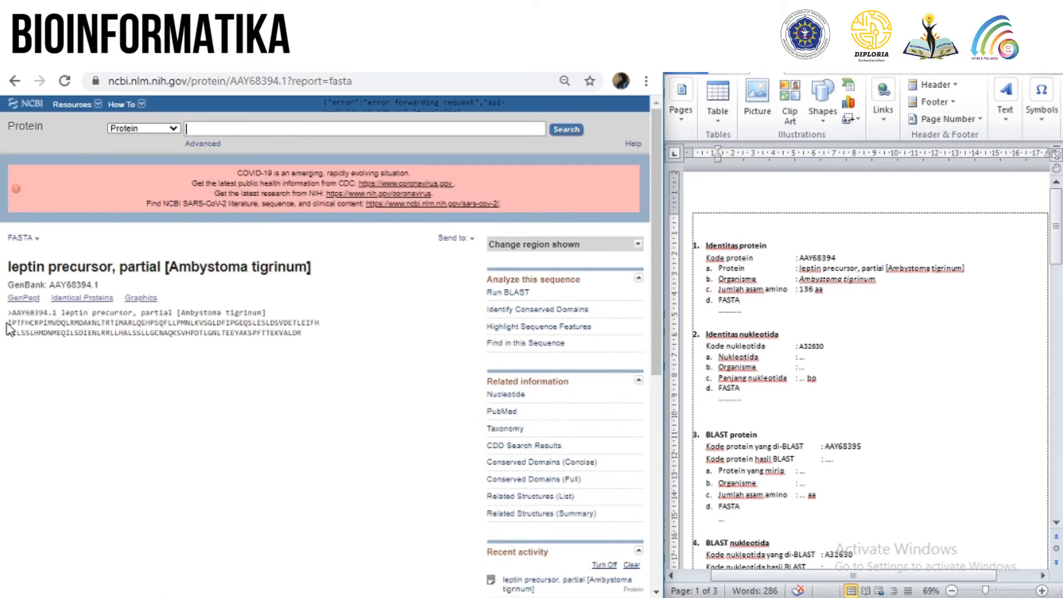
{"action": "left_click_drag", "start_coordinate": [9, 323], "coordinate": [305, 333]}
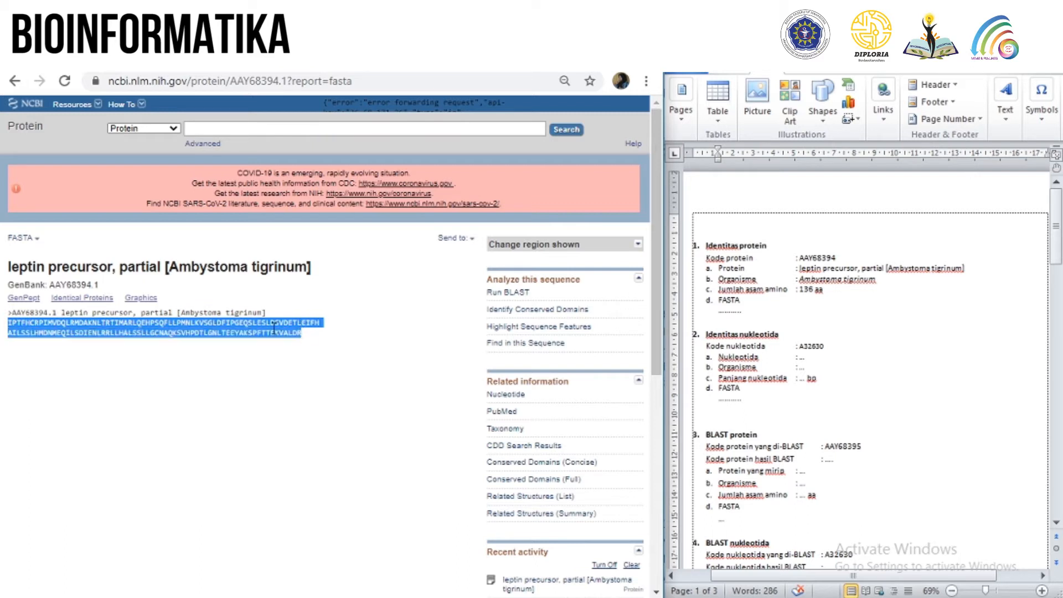
{"action": "right_click", "coordinate": [272, 329]}
{"action": "left_click", "coordinate": [283, 340]}
{"action": "left_click", "coordinate": [744, 314]}
{"action": "left_click_drag", "start_coordinate": [744, 311], "coordinate": [720, 313]}
{"action": "right_click", "coordinate": [724, 311]}
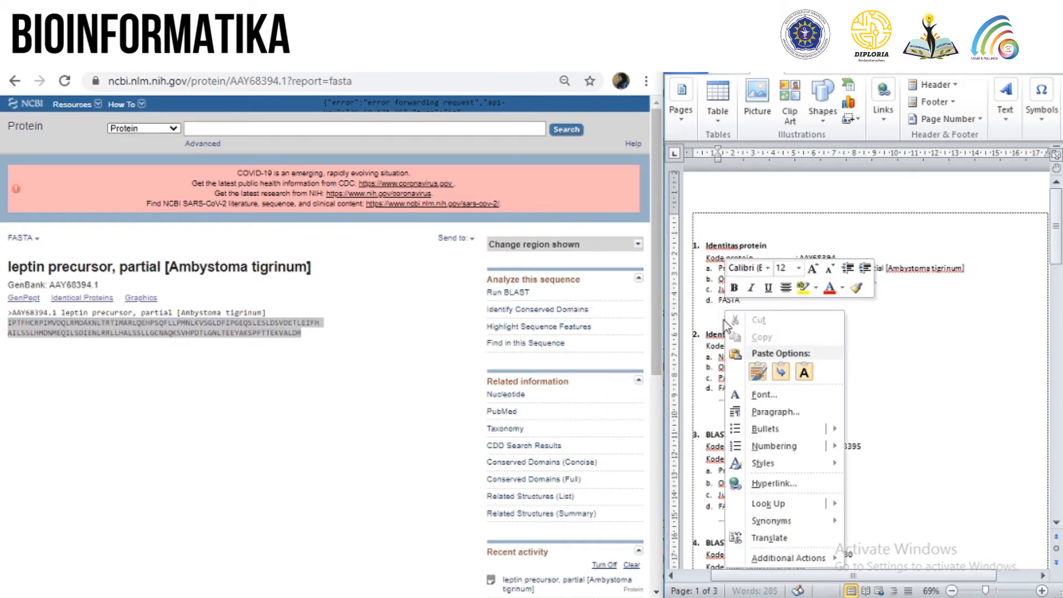
{"action": "left_click", "coordinate": [804, 370]}
Step: Return to the NCBI home page and set the search database to Nucleotide
{"action": "scroll", "coordinate": [760, 376], "scroll_direction": "down", "scroll_amount": 1}
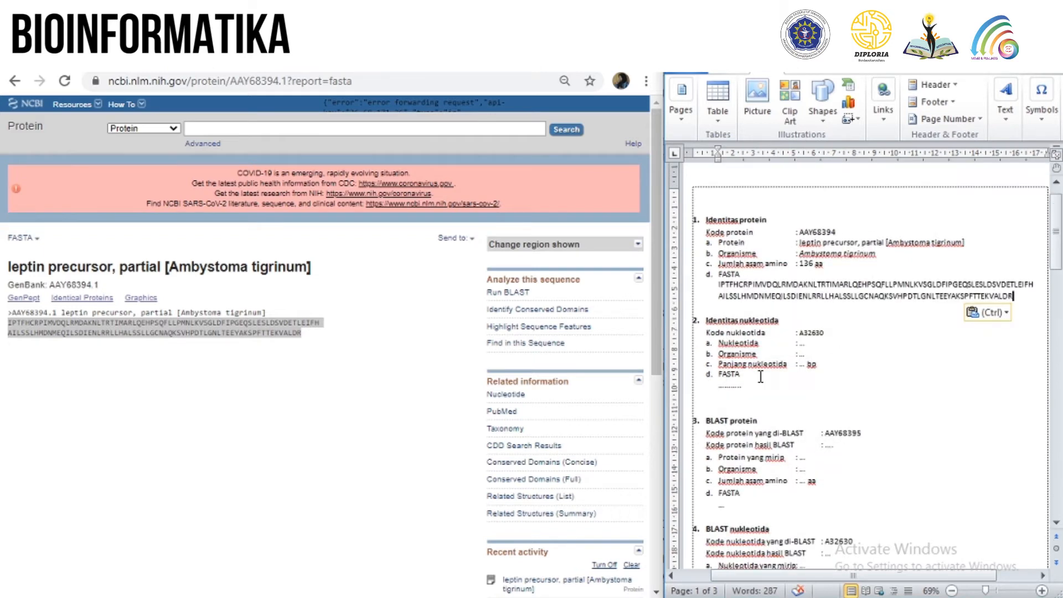
{"action": "scroll", "coordinate": [760, 374], "scroll_direction": "down", "scroll_amount": 1}
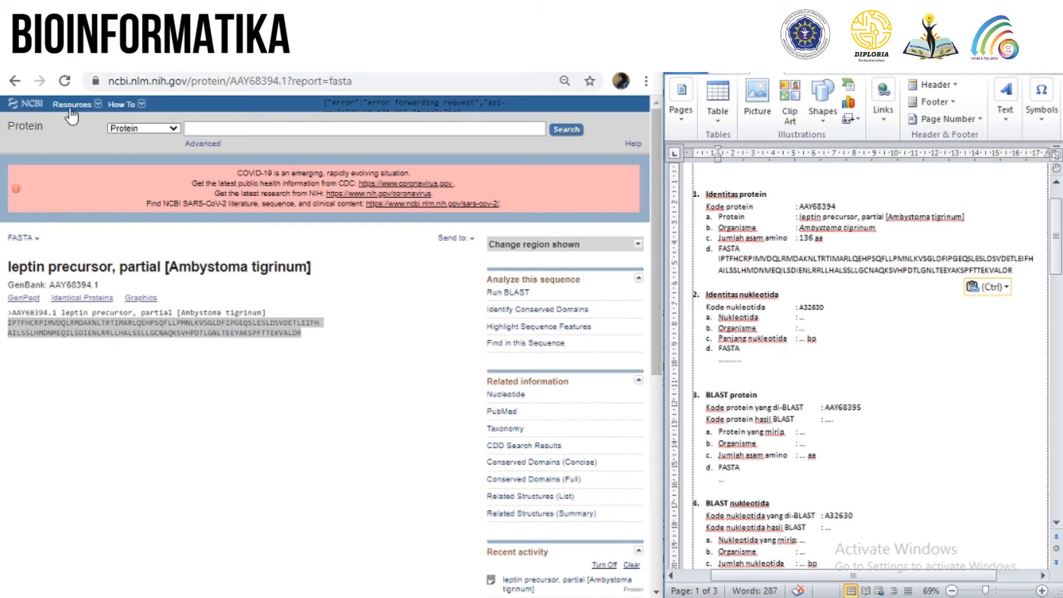
{"action": "left_click", "coordinate": [41, 111]}
{"action": "left_click", "coordinate": [41, 109]}
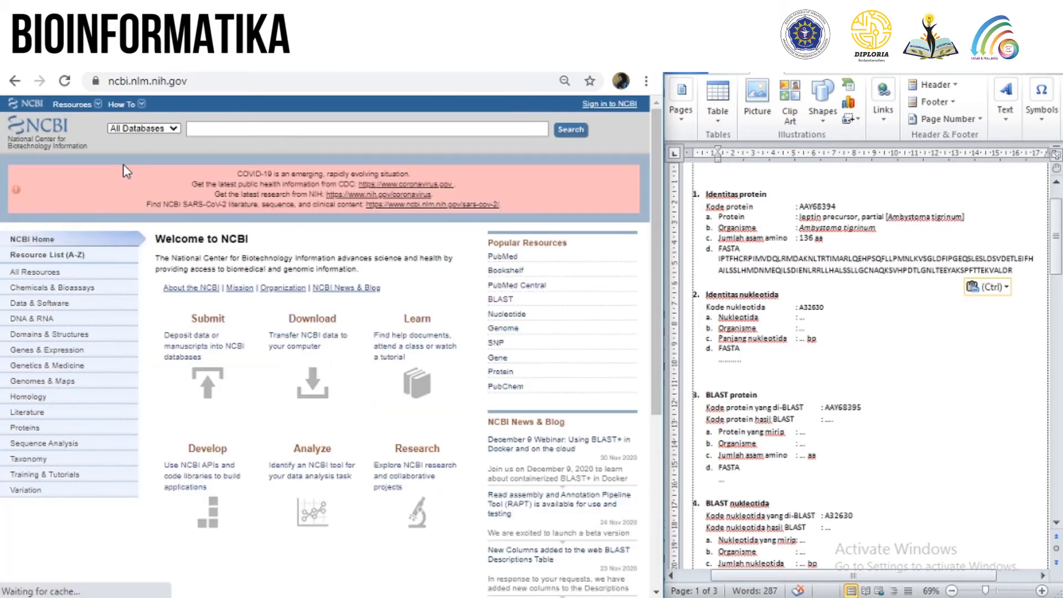
{"action": "left_click", "coordinate": [148, 131]}
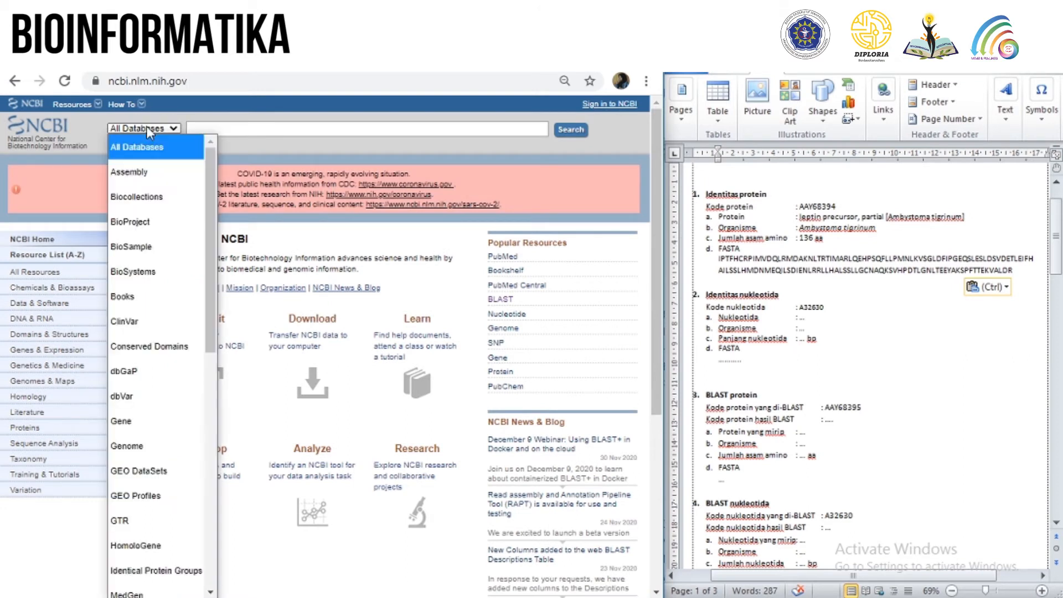
{"action": "type", "text": "nu"}
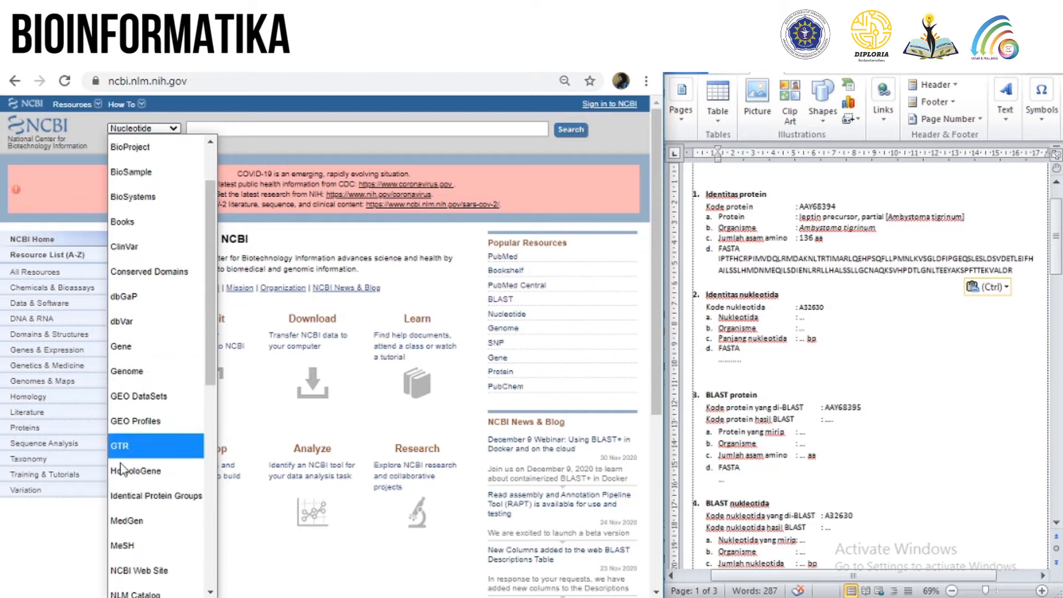
{"action": "scroll", "coordinate": [116, 586], "scroll_direction": "down", "scroll_amount": 3}
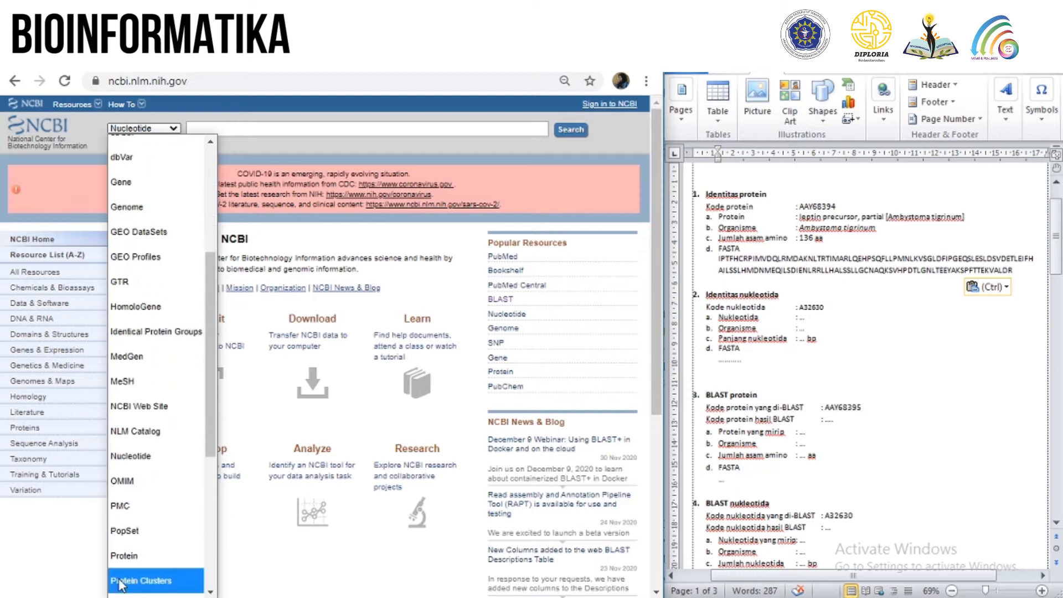
{"action": "left_click", "coordinate": [134, 451]}
Step: Copy the nucleotide code A32630 from the worksheet and search the Nucleotide database for it
{"action": "left_click", "coordinate": [197, 130]}
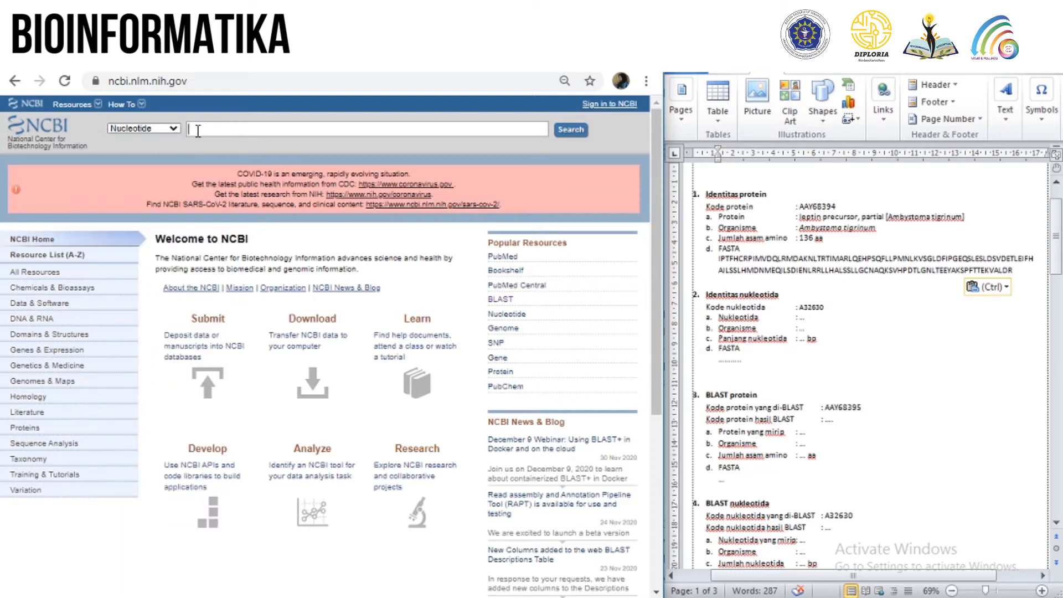
{"action": "left_click", "coordinate": [802, 314]}
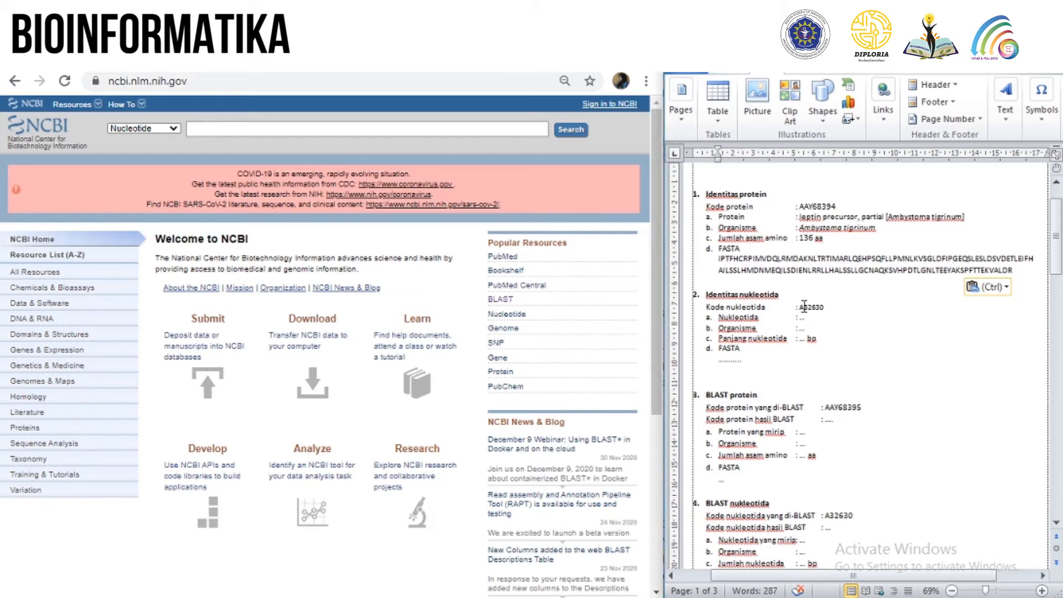
{"action": "left_click_drag", "start_coordinate": [796, 308], "coordinate": [819, 308]}
{"action": "key", "text": "ctrl+c"}
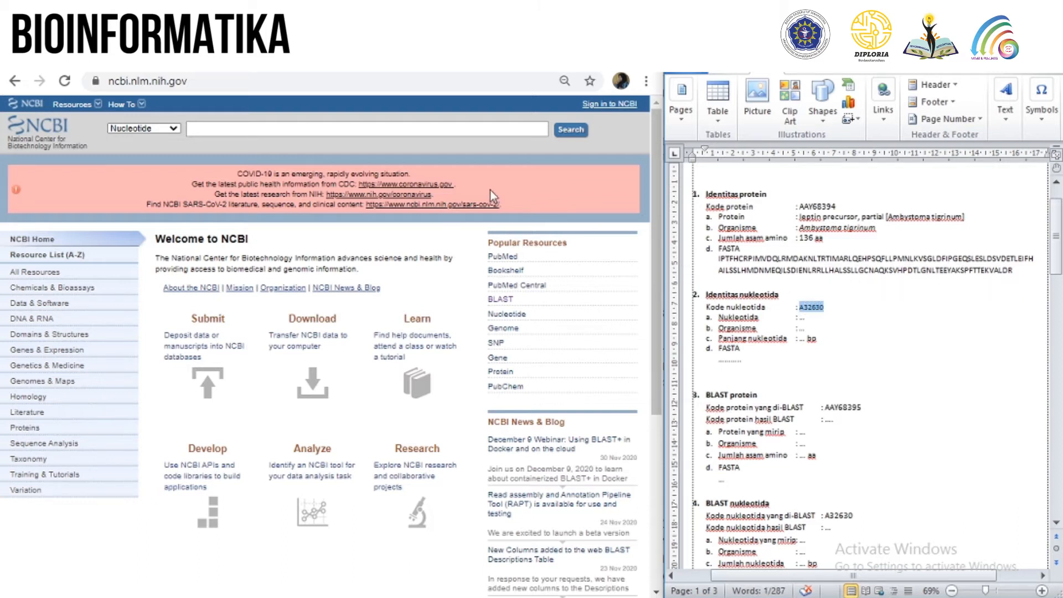
{"action": "left_click", "coordinate": [391, 124]}
{"action": "key", "text": "ctrl+v"}
{"action": "left_click", "coordinate": [572, 130]}
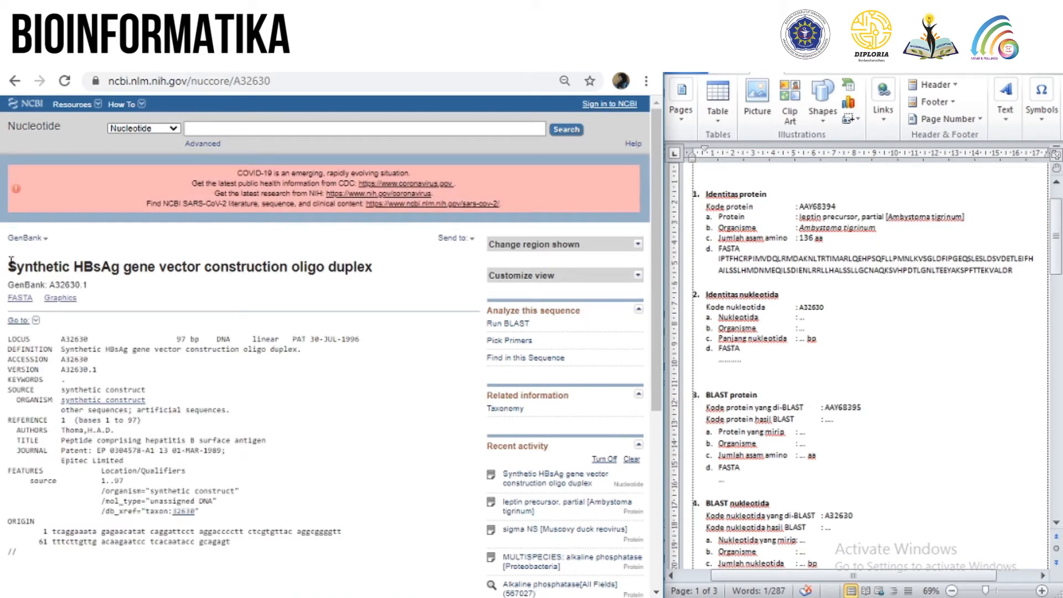
Step: Copy the record title "Synthetic HBsAg gene vector construction oligo duplex" into the Nukleotida entry of the Identitas nukleotida section
{"action": "left_click_drag", "start_coordinate": [8, 271], "coordinate": [374, 279]}
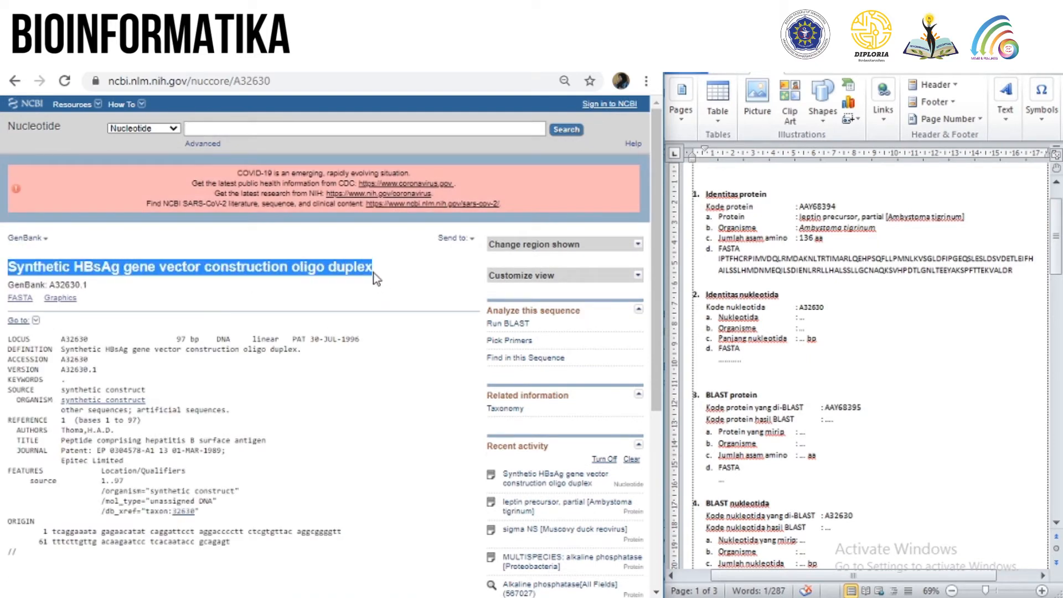
{"action": "left_click", "coordinate": [801, 317]}
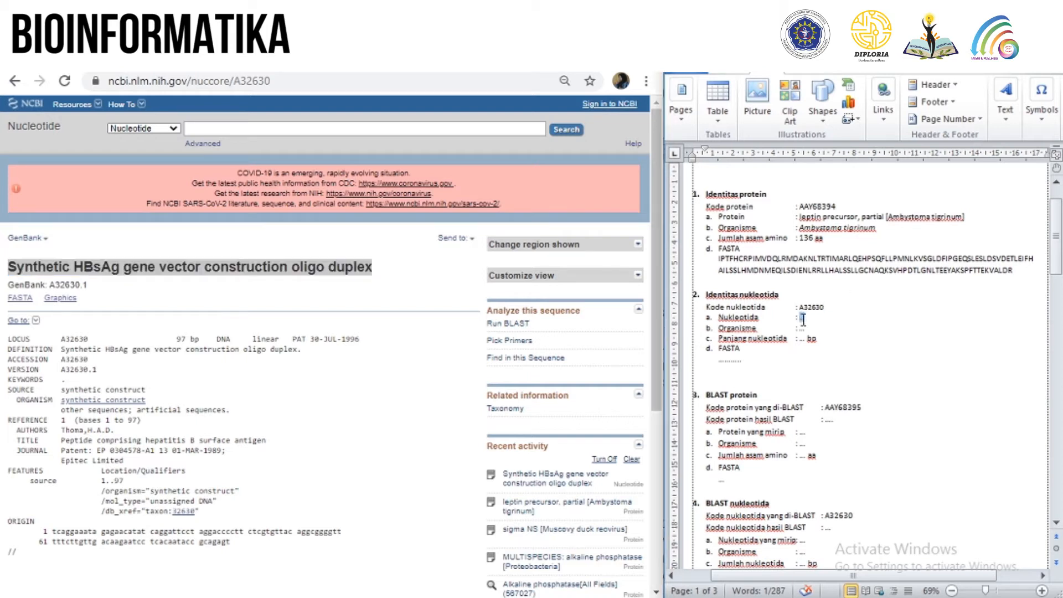
{"action": "right_click", "coordinate": [803, 317]}
{"action": "left_click", "coordinate": [860, 312]}
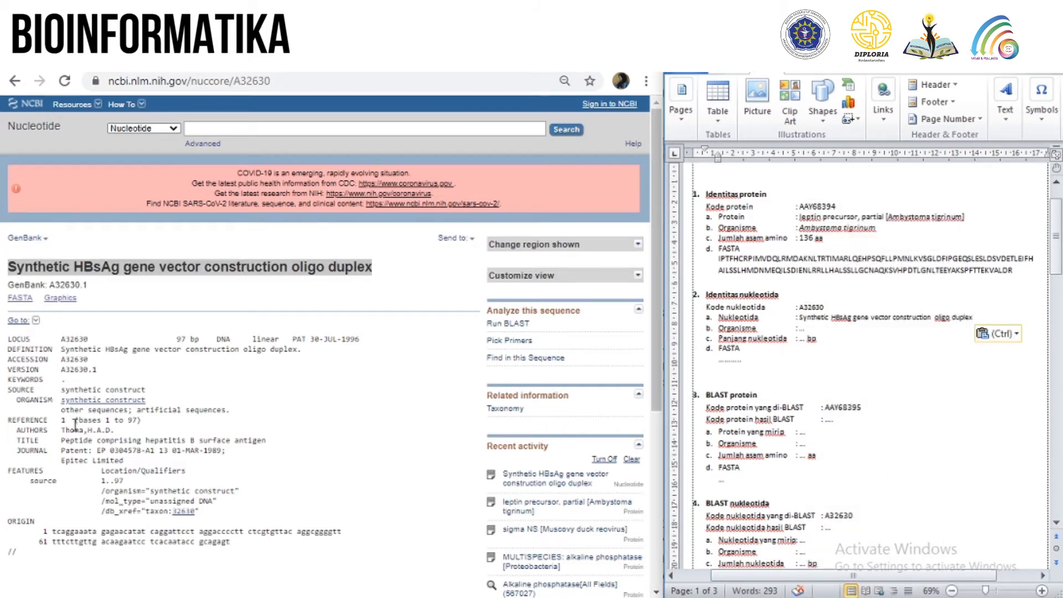
Step: Replace the Identitas nukleotida organism placeholder with "synthetic construct" copied from the record, and italicize it
{"action": "left_click_drag", "start_coordinate": [62, 399], "coordinate": [147, 400]}
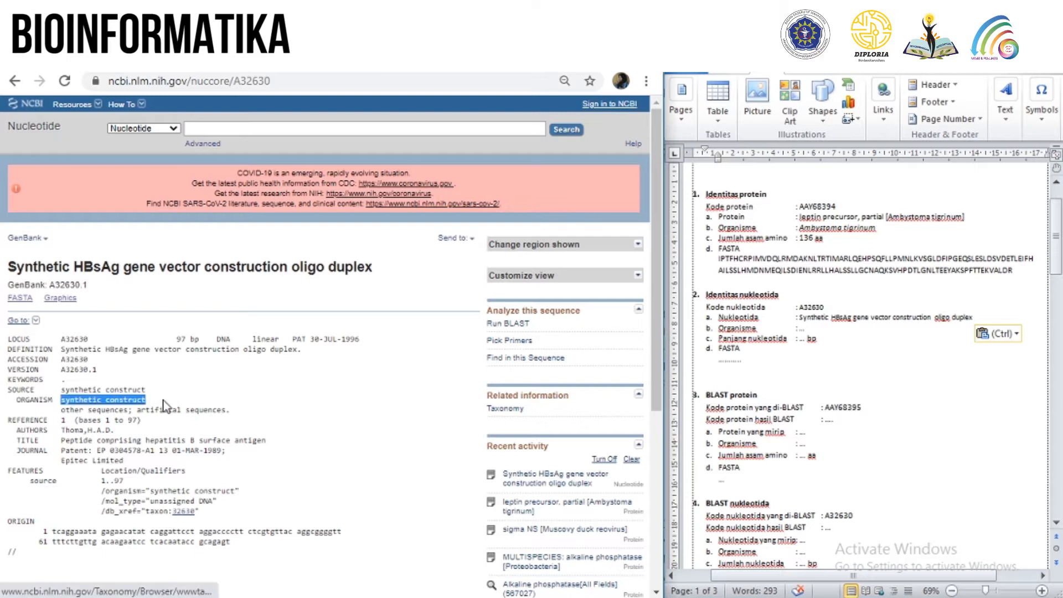
{"action": "double_click", "coordinate": [805, 328]}
{"action": "key", "text": "BackSpace"}
{"action": "right_click", "coordinate": [802, 328]}
{"action": "left_click", "coordinate": [882, 297]}
{"action": "left_click_drag", "start_coordinate": [887, 328], "coordinate": [813, 329]}
{"action": "key", "text": "ctrl+i"}
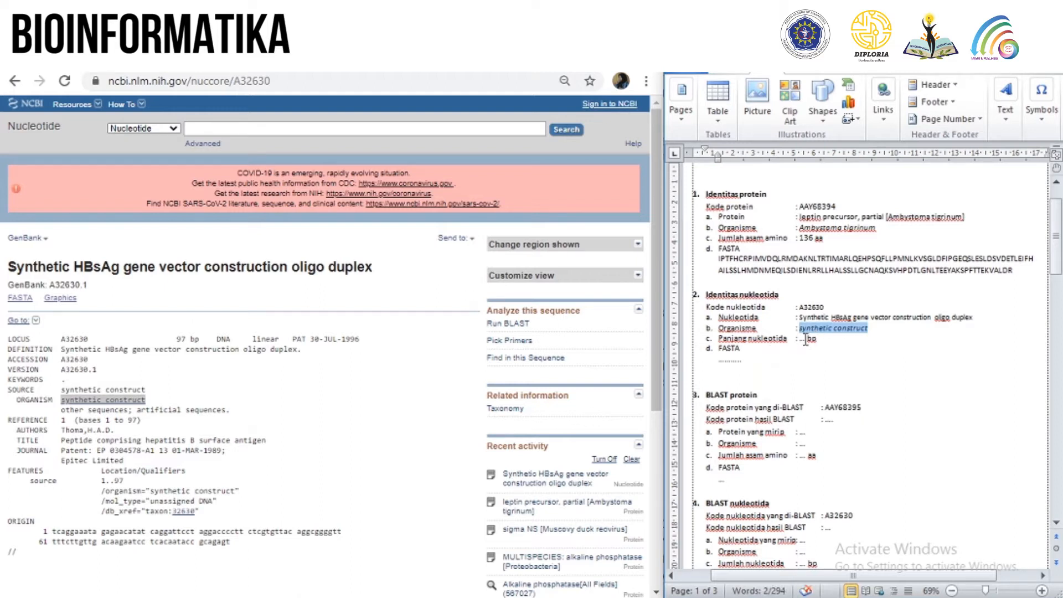
Step: Set the nucleotide length in the Identitas nukleotida section to 97 bp
{"action": "left_click", "coordinate": [805, 339]}
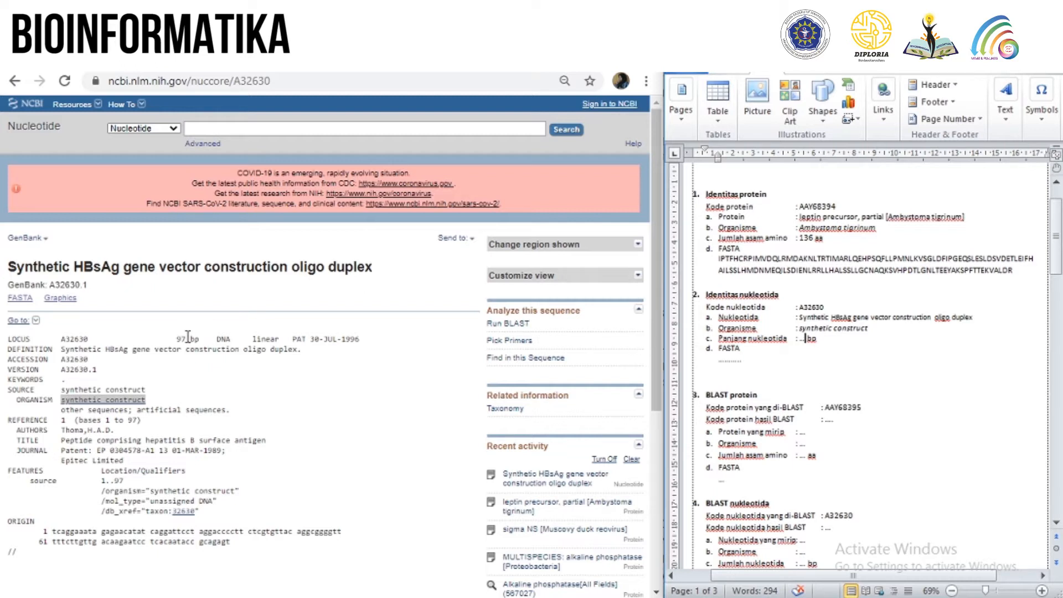
{"action": "key", "text": "BackSpace"}
{"action": "key", "text": "BackSpace"}
{"action": "key", "text": "BackSpace"}
{"action": "type", "text": "97"}
Step: Open the FASTA view of the A32630 record and copy its complete nucleotide sequence without the header line
{"action": "left_click", "coordinate": [24, 299]}
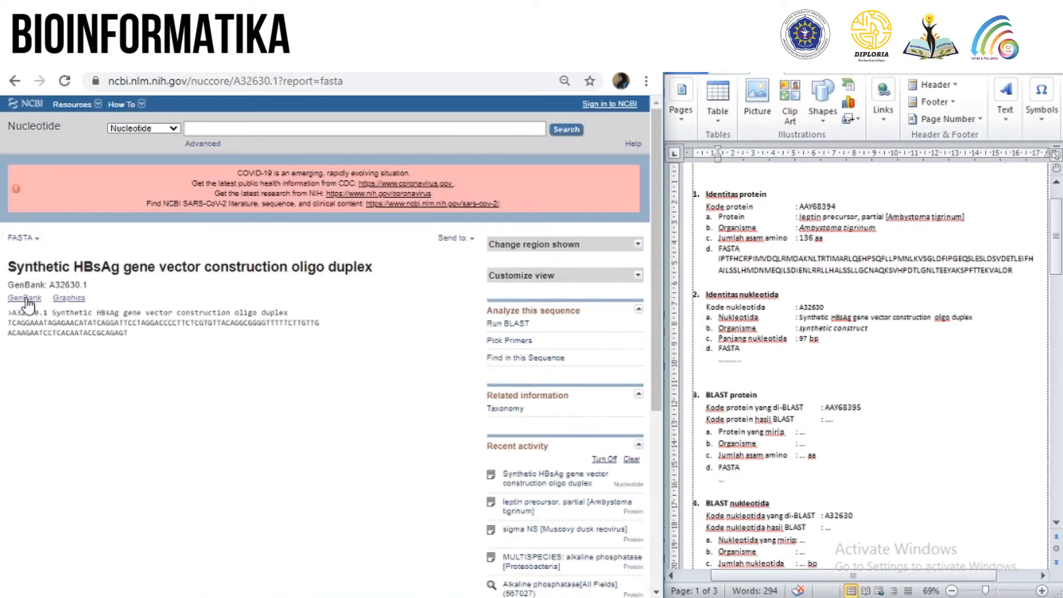
{"action": "left_click_drag", "start_coordinate": [9, 325], "coordinate": [124, 334]}
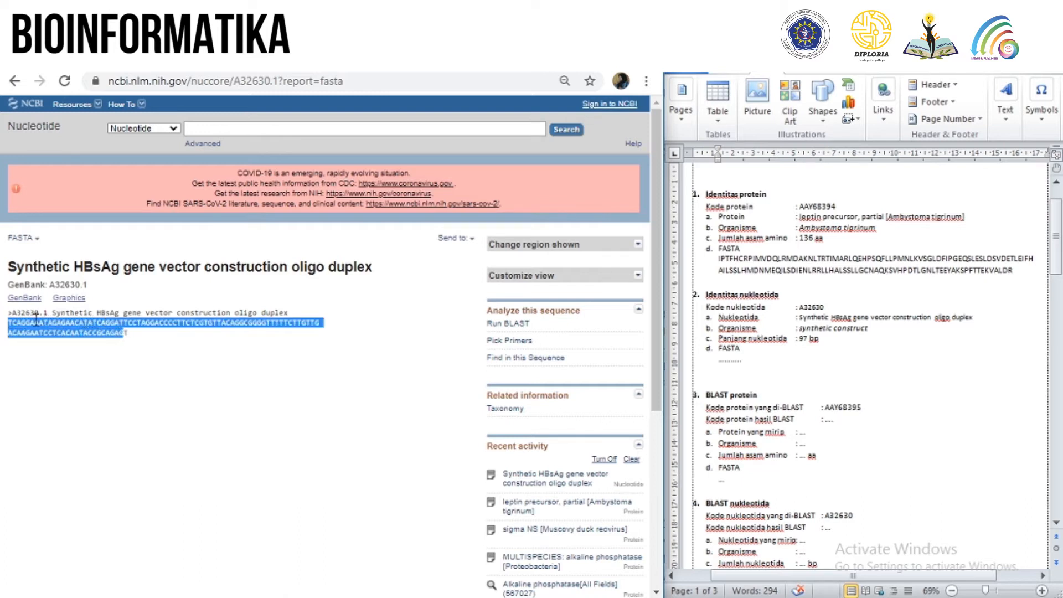
{"action": "left_click_drag", "start_coordinate": [9, 326], "coordinate": [128, 334]}
{"action": "right_click", "coordinate": [116, 339]}
{"action": "left_click", "coordinate": [118, 342]}
Step: Replace the dotted placeholder under FASTA in Identitas nukleotida with the copied sequence, and remove the line break inside it
{"action": "left_click", "coordinate": [742, 356]}
{"action": "key", "text": "BackSpace"}
{"action": "key", "text": "BackSpace"}
{"action": "key", "text": "BackSpace"}
{"action": "key", "text": "BackSpace"}
{"action": "key", "text": "BackSpace"}
{"action": "key", "text": "BackSpace"}
{"action": "key", "text": "BackSpace"}
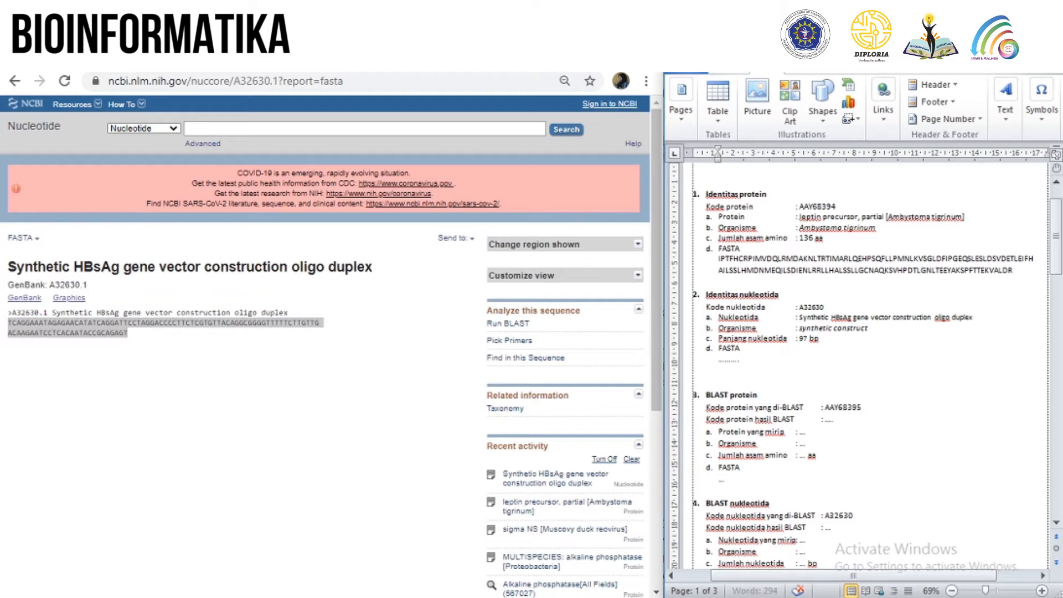
{"action": "right_click", "coordinate": [745, 362]}
{"action": "left_click", "coordinate": [822, 160]}
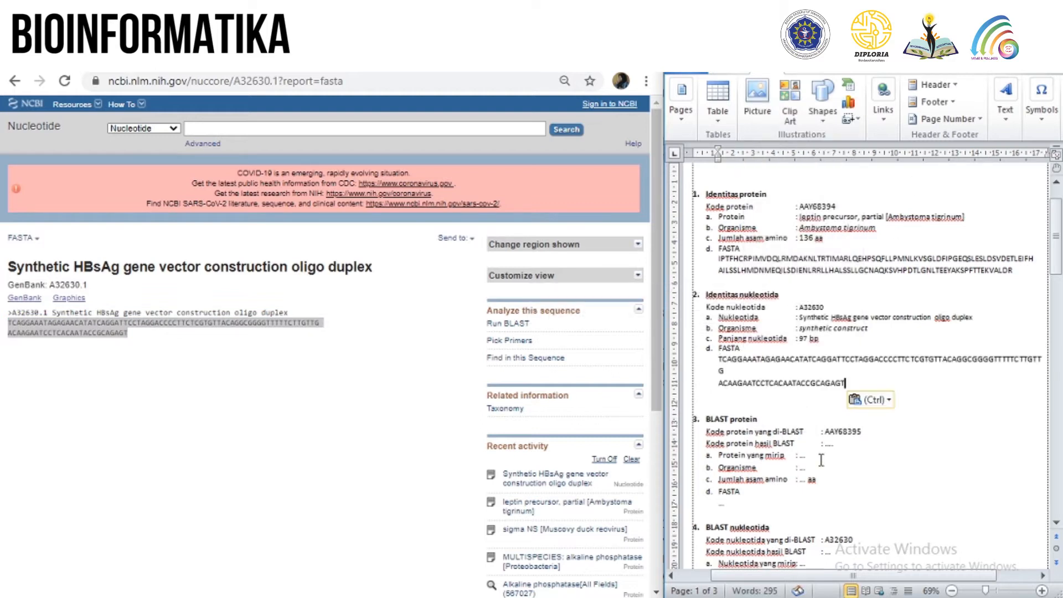
{"action": "left_click", "coordinate": [717, 383]}
{"action": "key", "text": "BackSpace"}
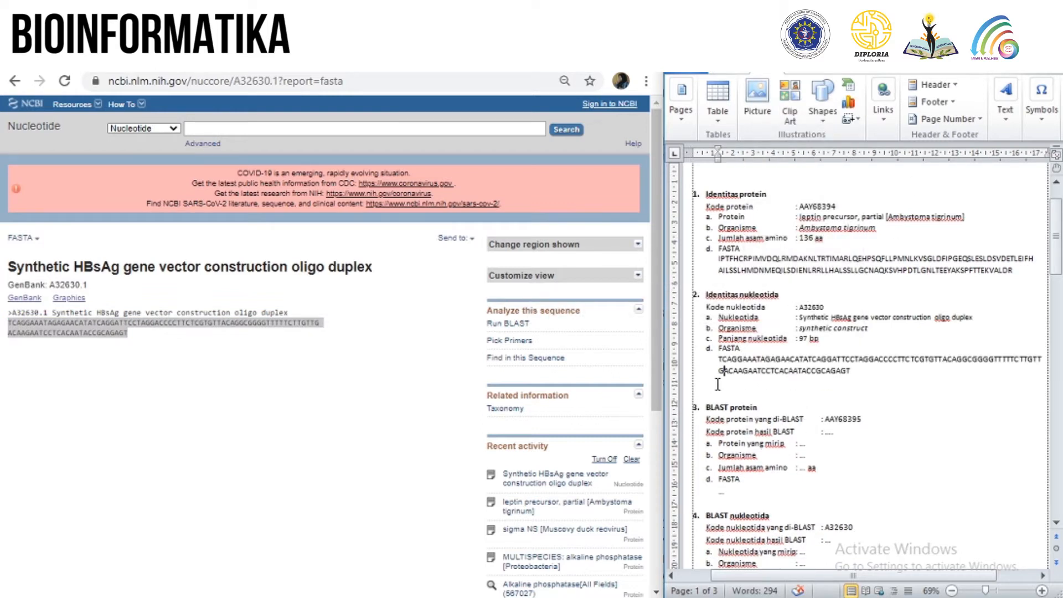
Step: Return from the nucleotide record to the NCBI home page to start on the BLAST protein section
{"action": "scroll", "coordinate": [763, 396], "scroll_direction": "down", "scroll_amount": 3}
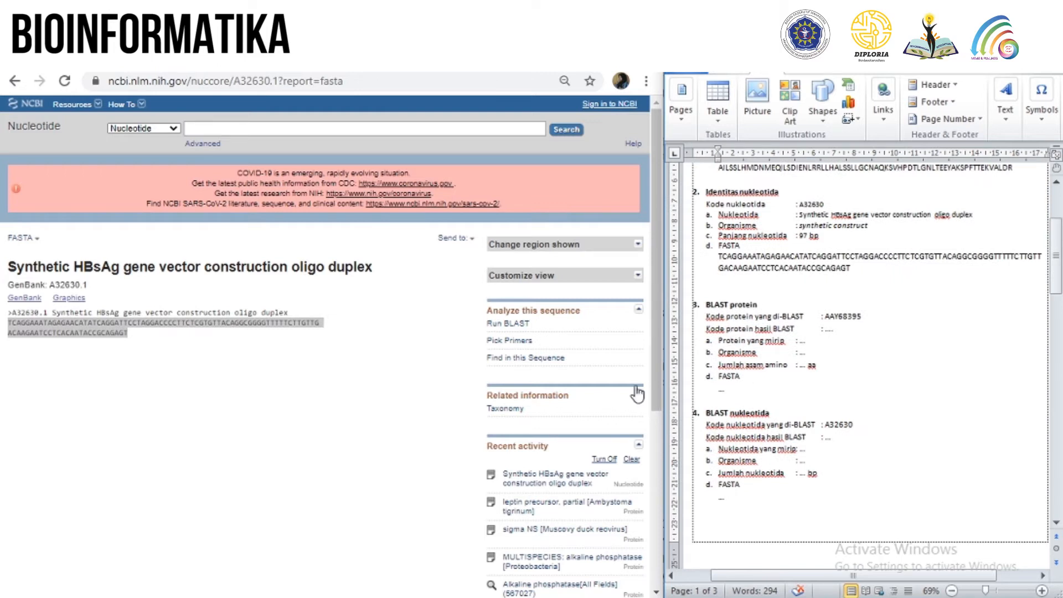
{"action": "left_click", "coordinate": [29, 125]}
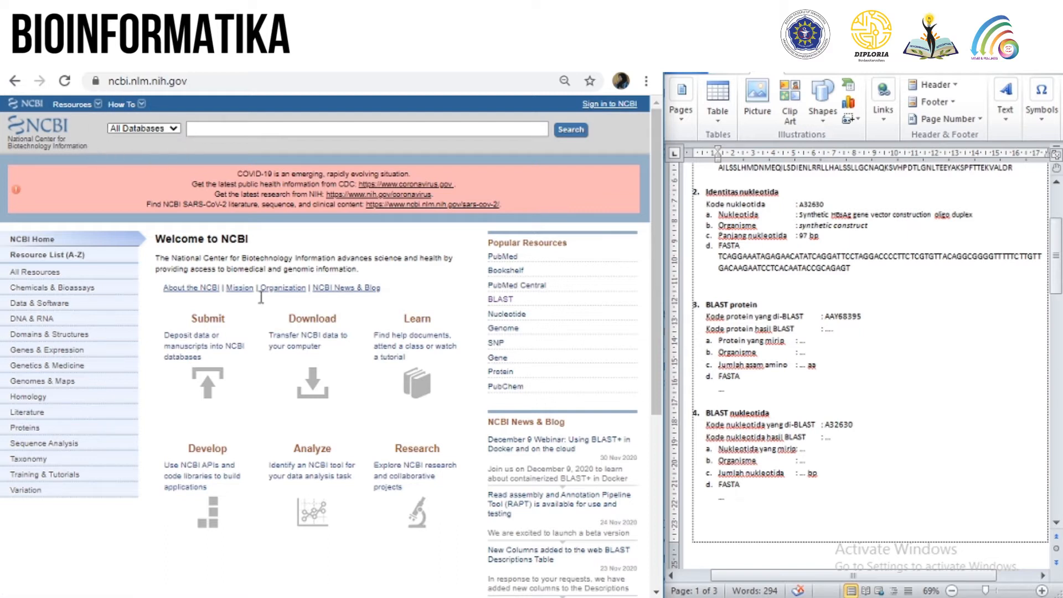
{"action": "left_click", "coordinate": [500, 302]}
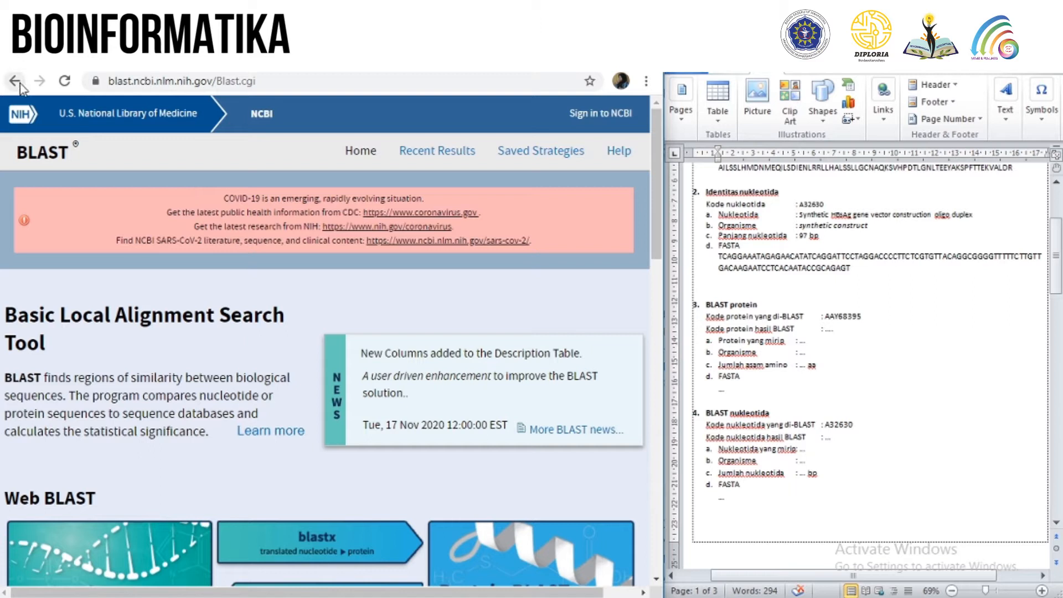
{"action": "scroll", "coordinate": [857, 322], "scroll_direction": "up", "scroll_amount": 1}
{"action": "scroll", "coordinate": [857, 328], "scroll_direction": "up", "scroll_amount": 2}
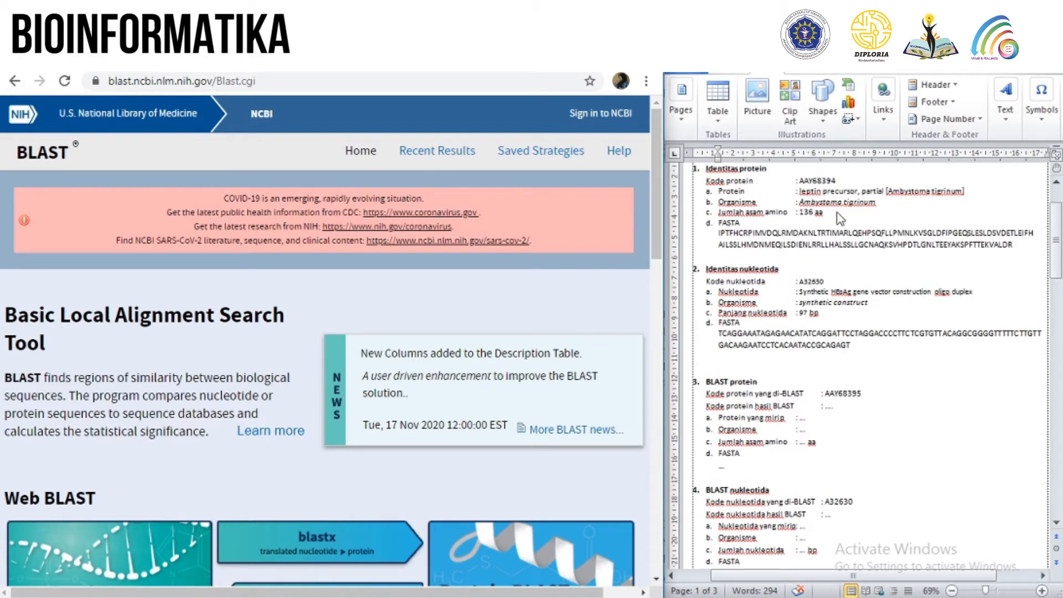
{"action": "scroll", "coordinate": [790, 452], "scroll_direction": "down", "scroll_amount": 1}
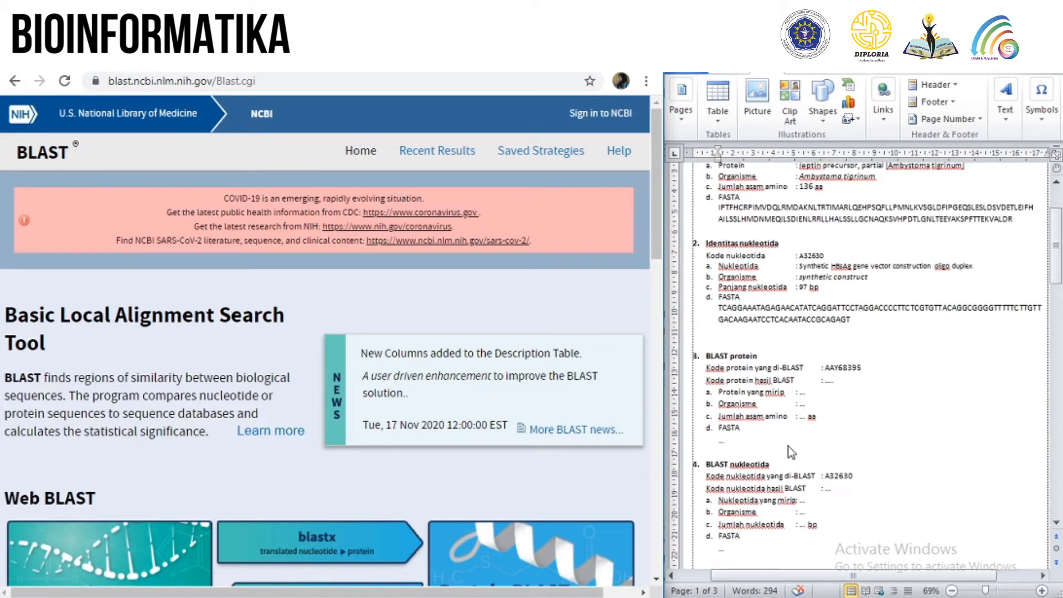
{"action": "left_click", "coordinate": [17, 81]}
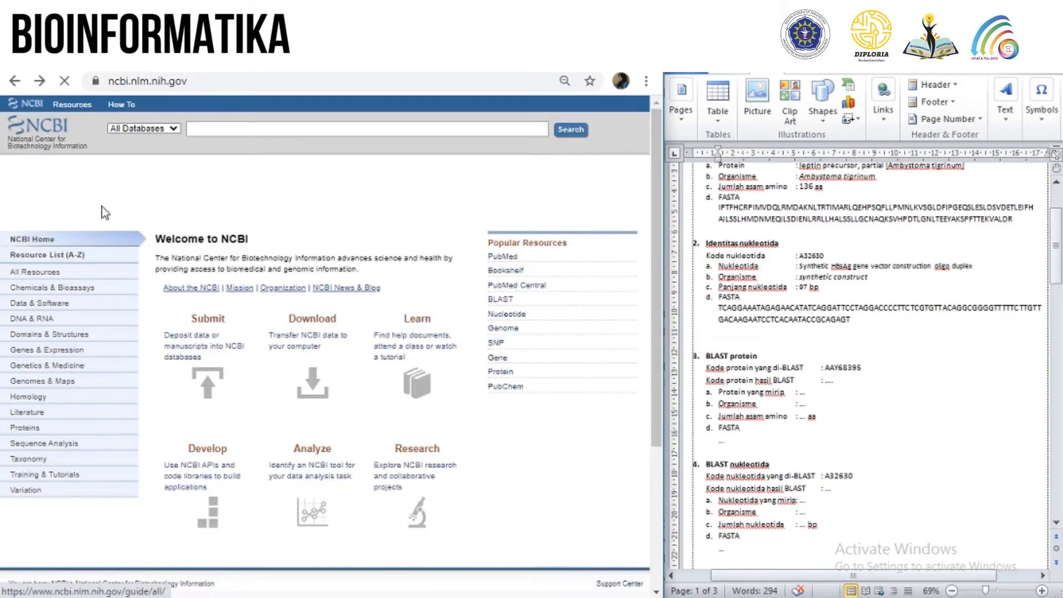
Step: Search the NCBI Protein database for AAY68395, the code copied from the BLAST protein section of the worksheet
{"action": "left_click", "coordinate": [137, 129]}
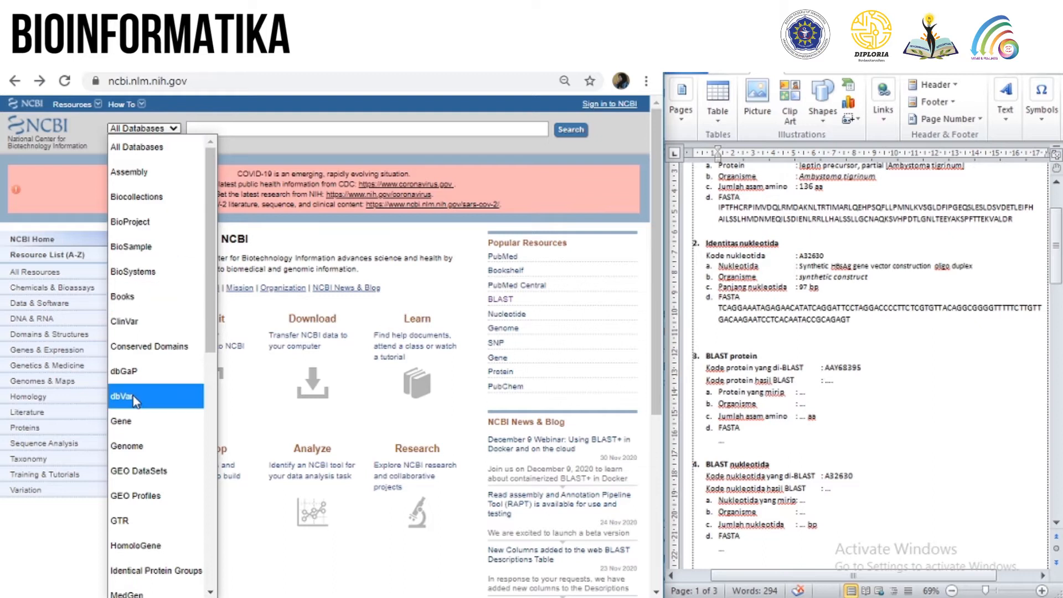
{"action": "type", "text": "pr"}
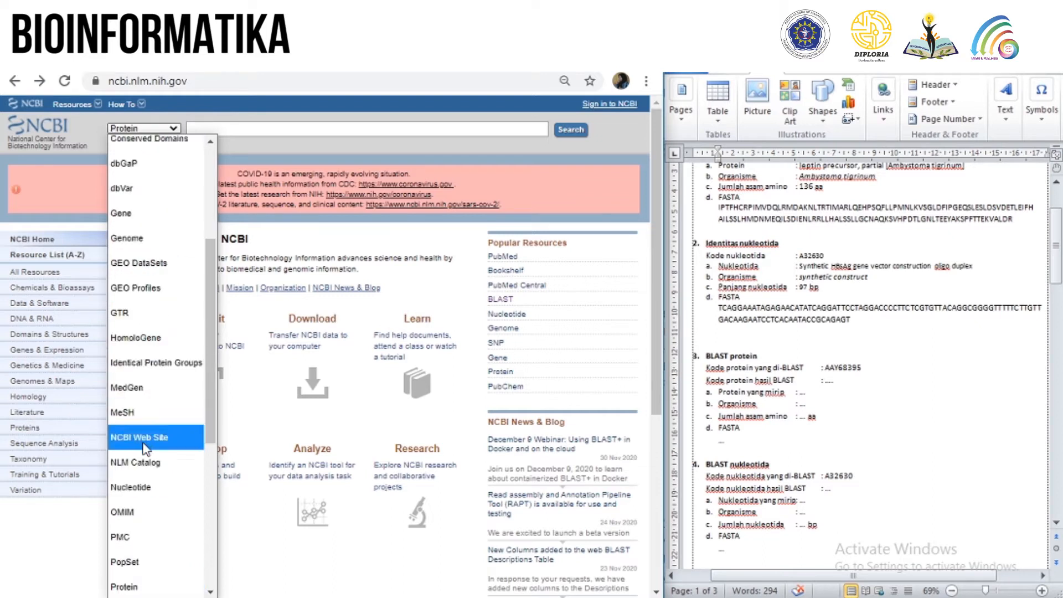
{"action": "left_click", "coordinate": [134, 584]}
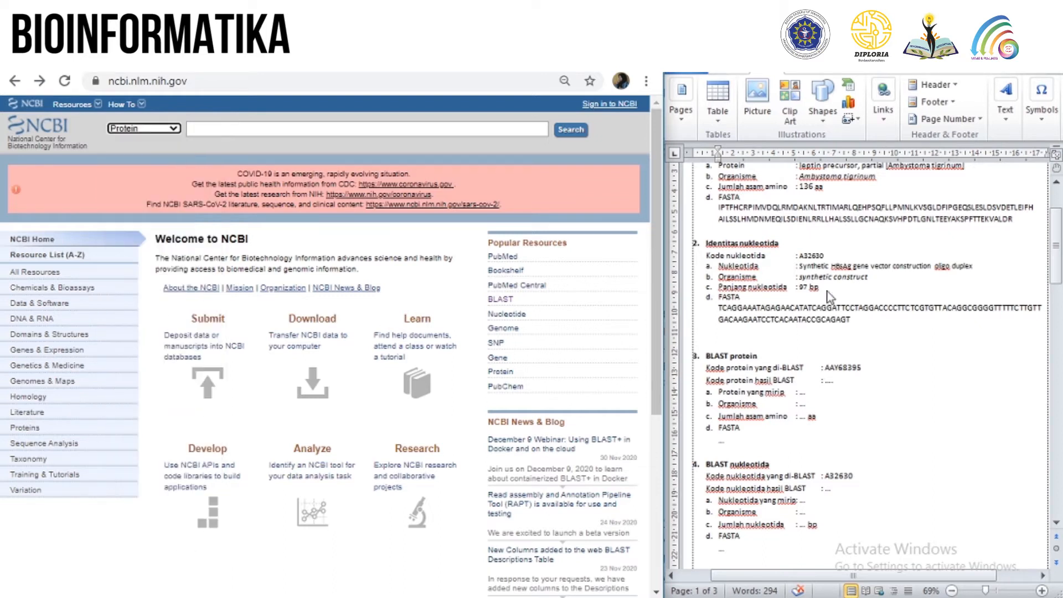
{"action": "left_click", "coordinate": [833, 370]}
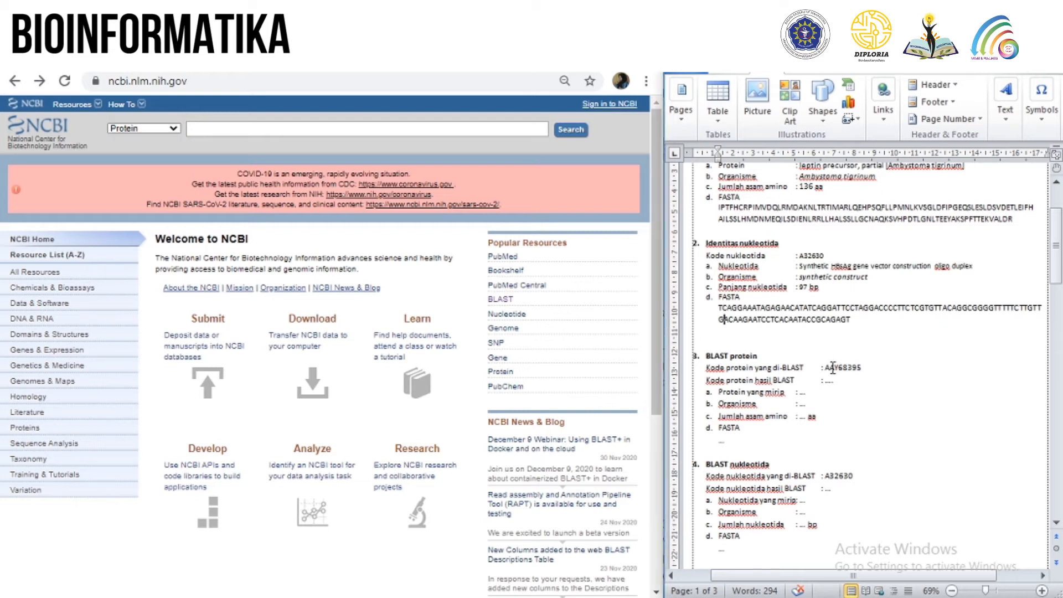
{"action": "left_click_drag", "start_coordinate": [824, 368], "coordinate": [867, 370]}
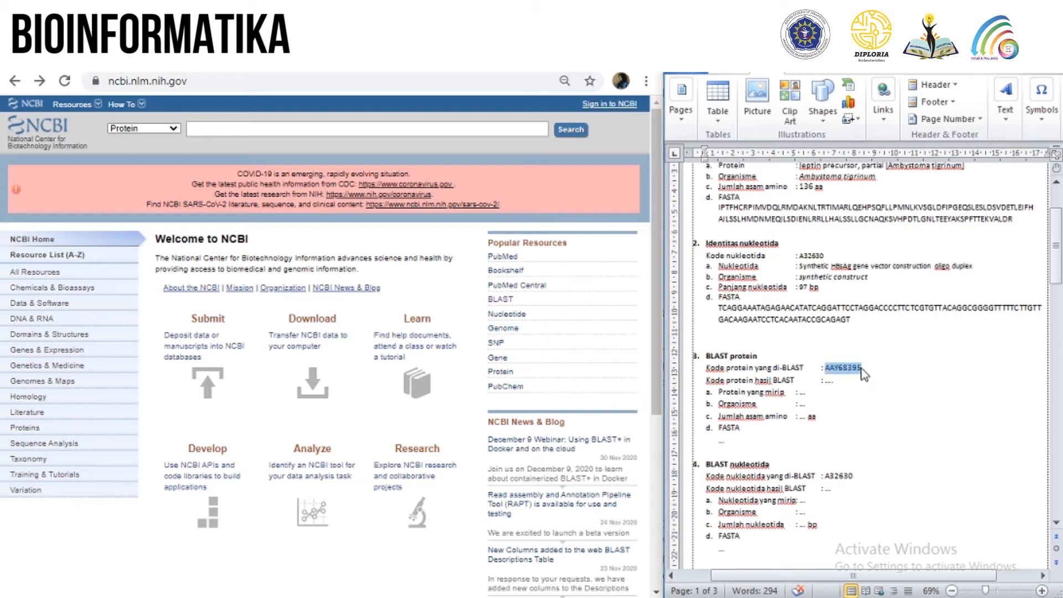
{"action": "left_click", "coordinate": [277, 132]}
{"action": "key", "text": "ctrl+v"}
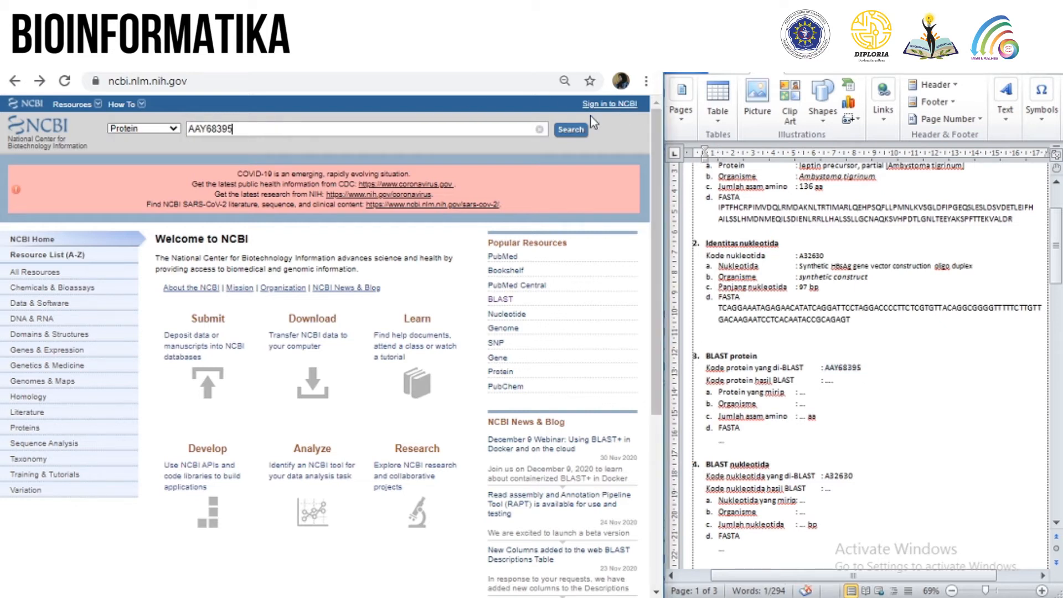
{"action": "left_click", "coordinate": [570, 130]}
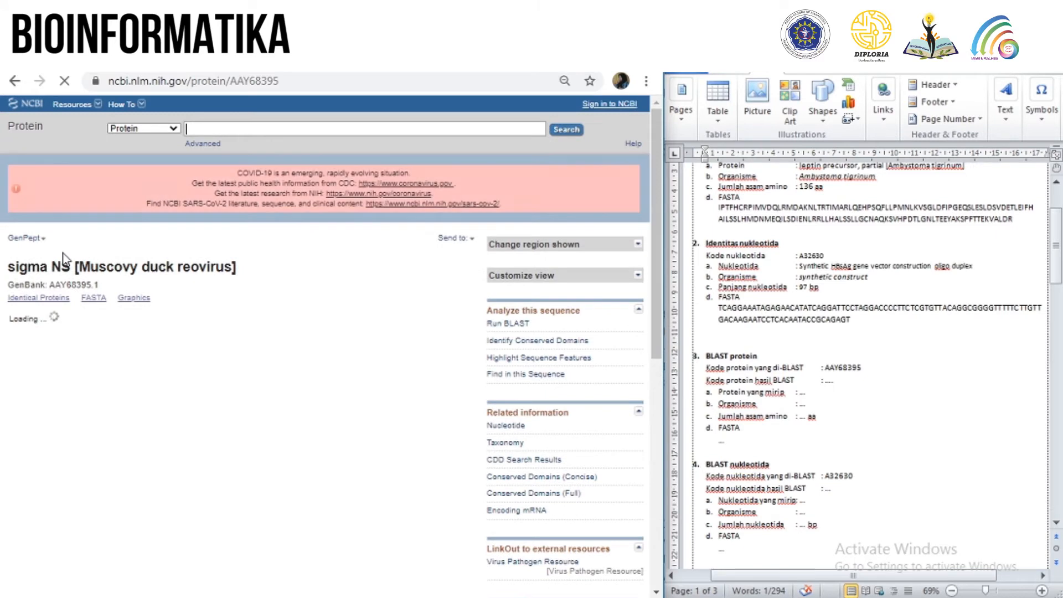
Step: Open the FASTA view of the AAY68395 record and copy its complete amino acid sequence without the header line
{"action": "left_click", "coordinate": [88, 299]}
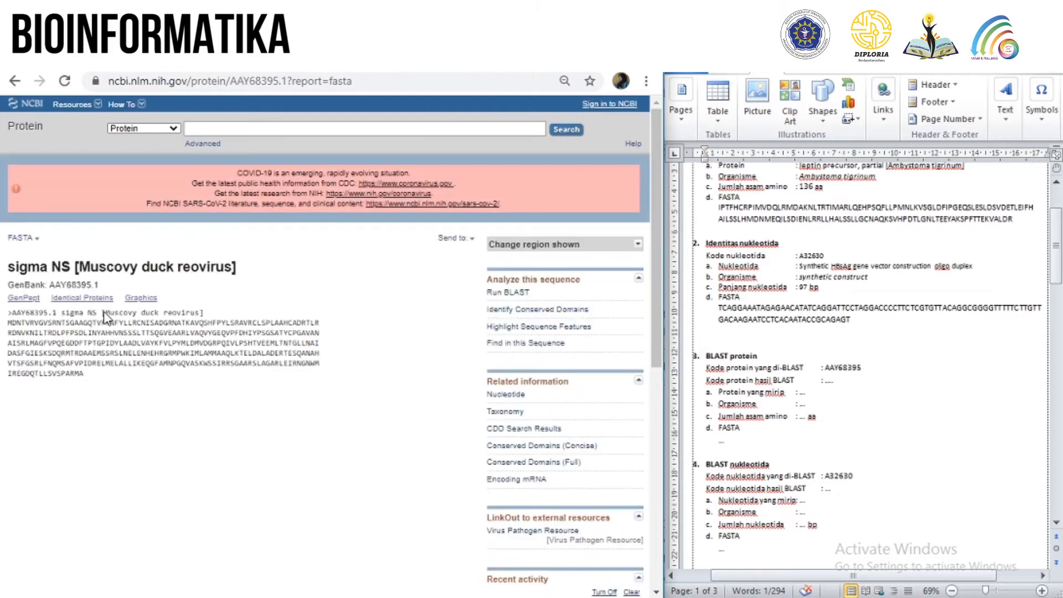
{"action": "left_click_drag", "start_coordinate": [9, 325], "coordinate": [86, 372]}
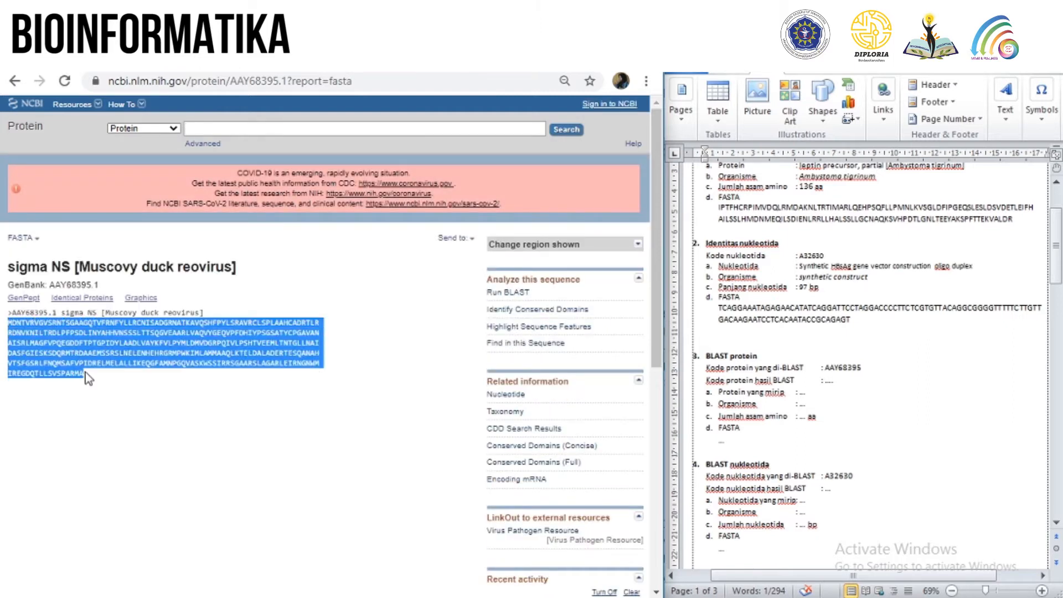
{"action": "right_click", "coordinate": [67, 344]}
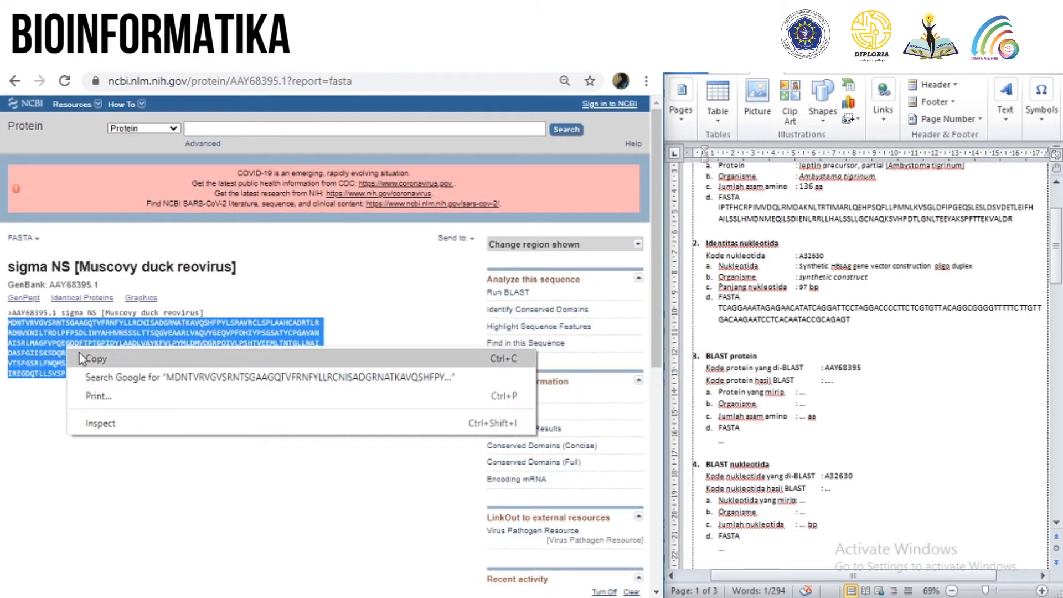
{"action": "left_click", "coordinate": [78, 353]}
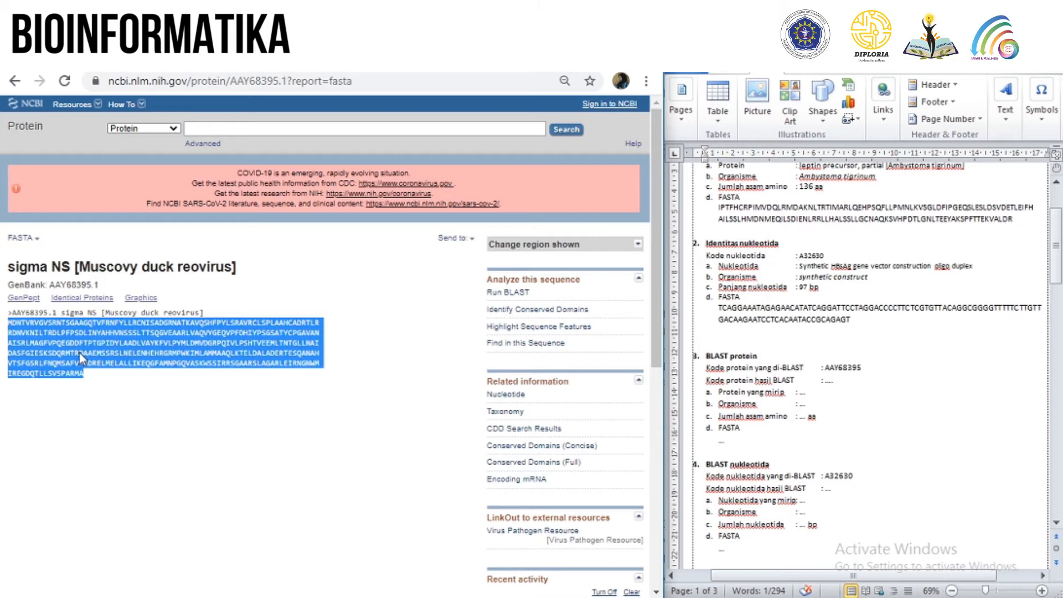
Step: Go back to the NCBI home page and open Protein BLAST from the BLAST resource
{"action": "left_click", "coordinate": [38, 107]}
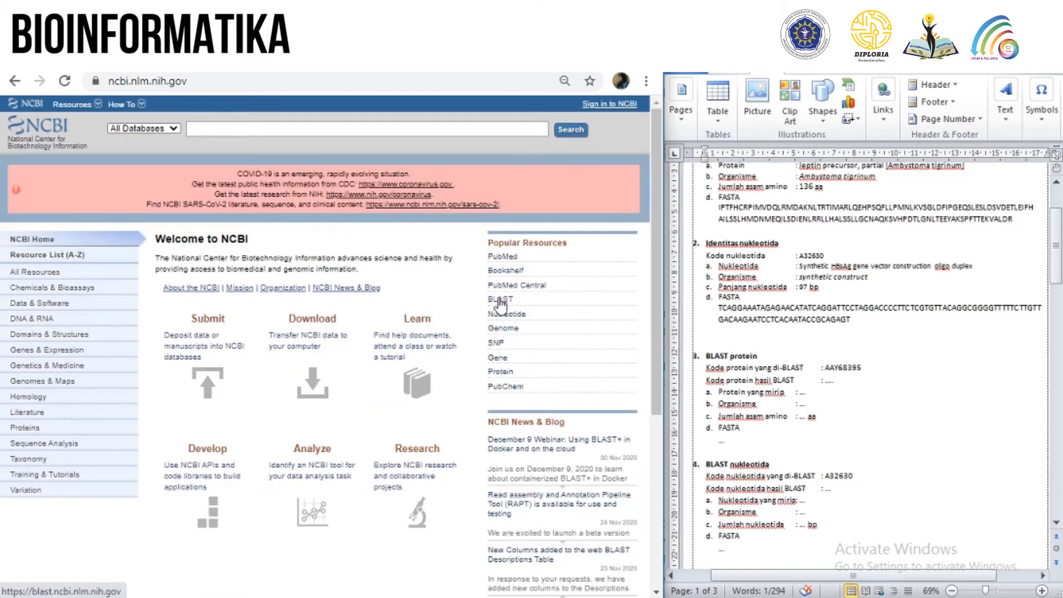
{"action": "left_click", "coordinate": [500, 299]}
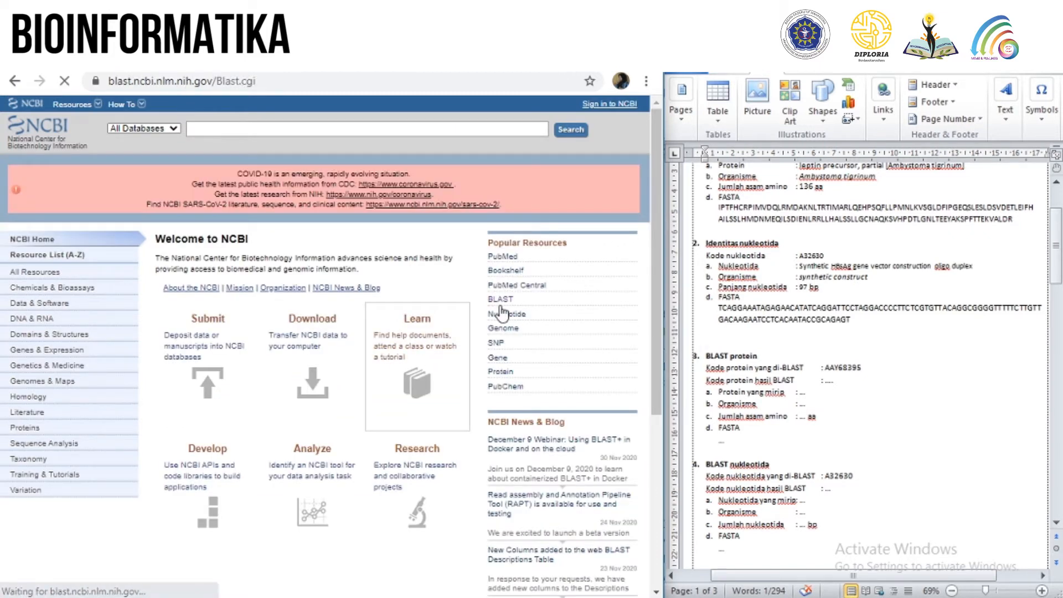
{"action": "scroll", "coordinate": [386, 386], "scroll_direction": "down", "scroll_amount": 3}
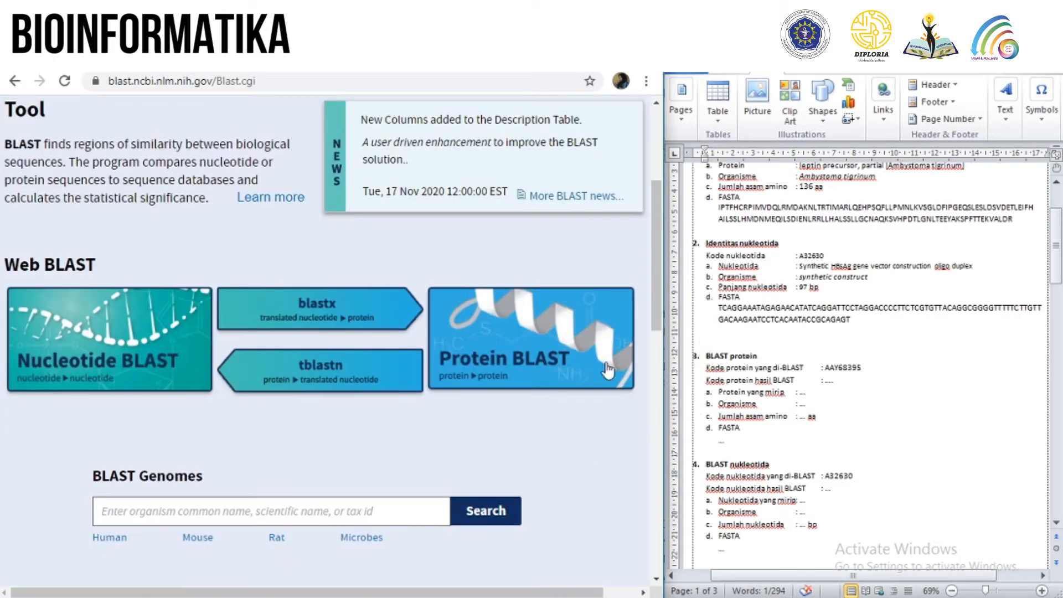
{"action": "left_click", "coordinate": [533, 351]}
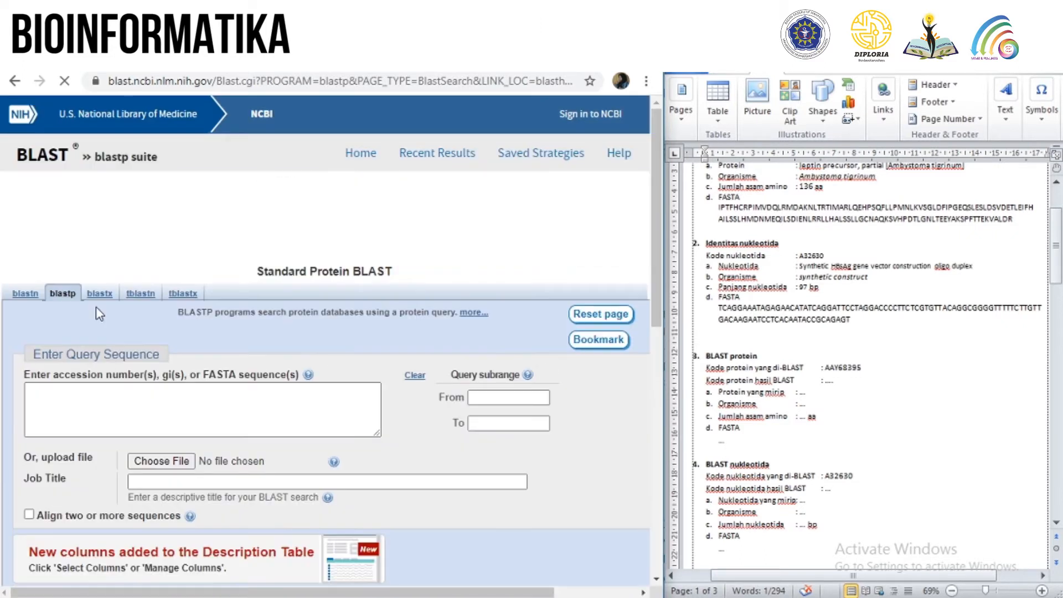
Step: Paste the copied protein sequence as the query and run the blastp search against the nr database
{"action": "scroll", "coordinate": [102, 332], "scroll_direction": "down", "scroll_amount": 3}
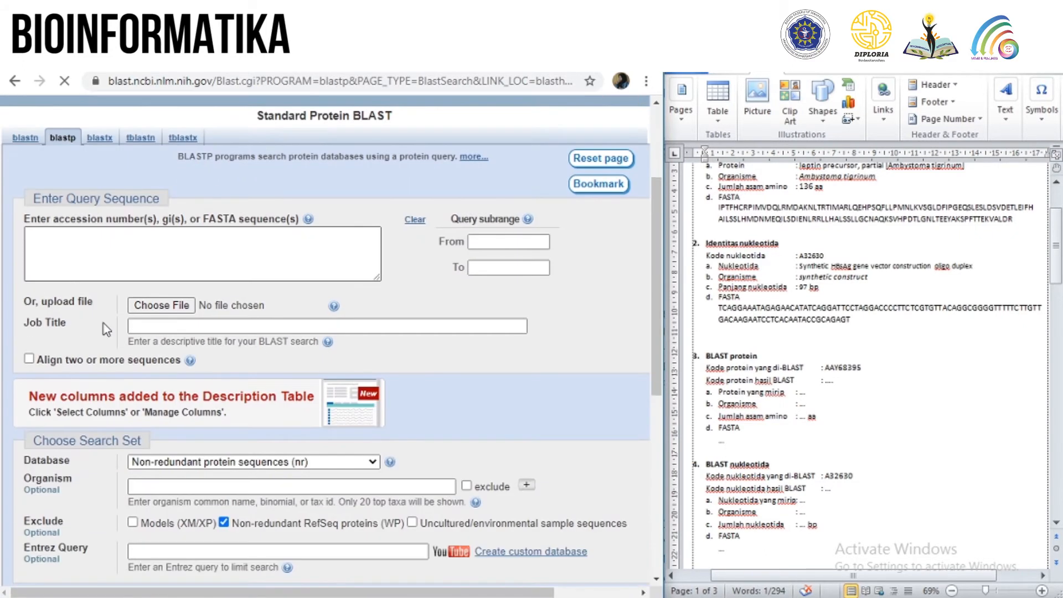
{"action": "left_click", "coordinate": [104, 249]}
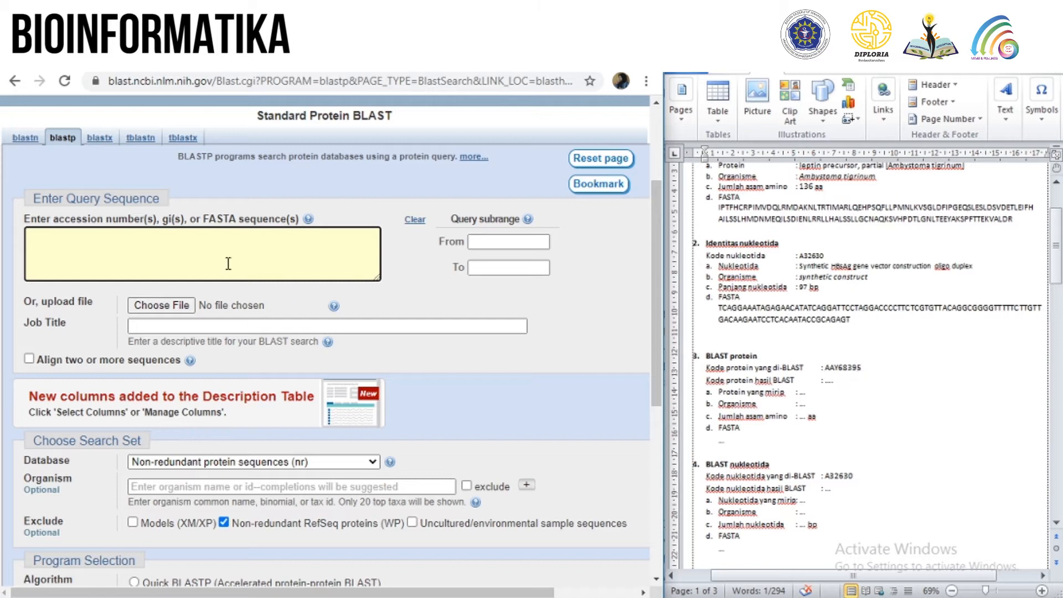
{"action": "right_click", "coordinate": [167, 251]}
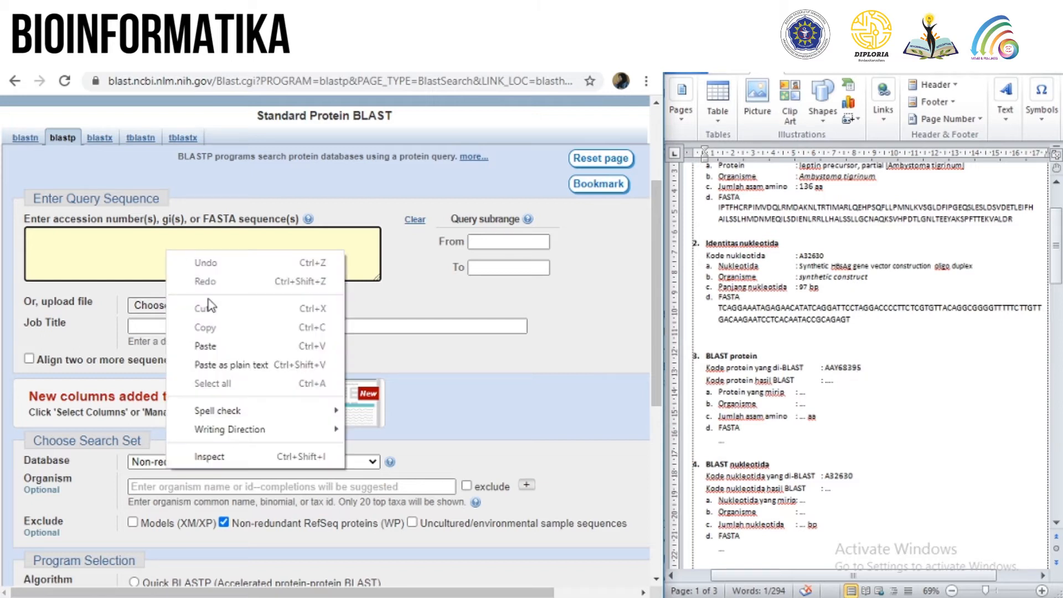
{"action": "left_click", "coordinate": [205, 346]}
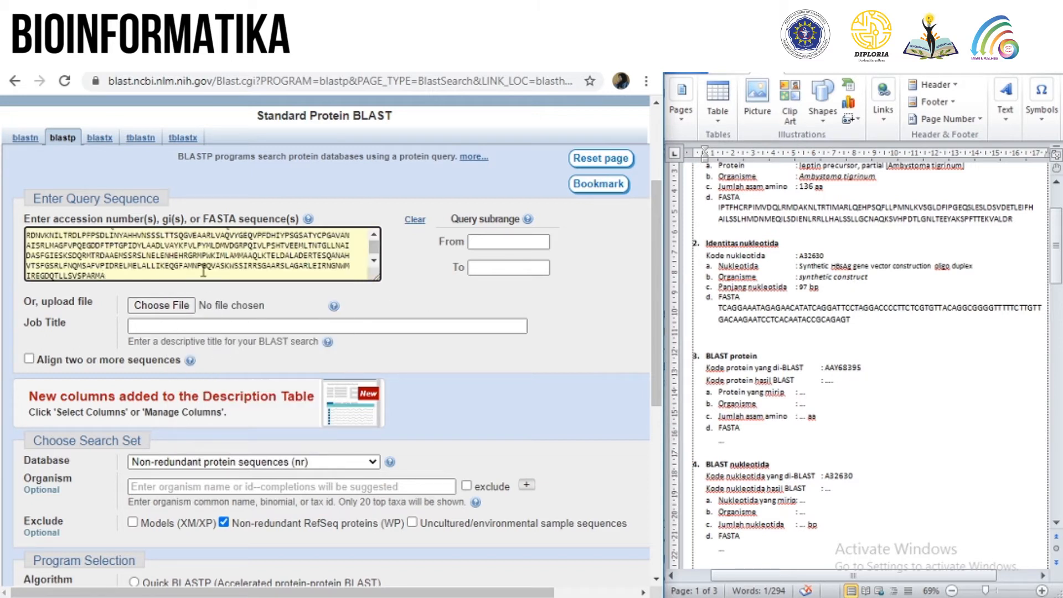
{"action": "scroll", "coordinate": [177, 430], "scroll_direction": "down", "scroll_amount": 5}
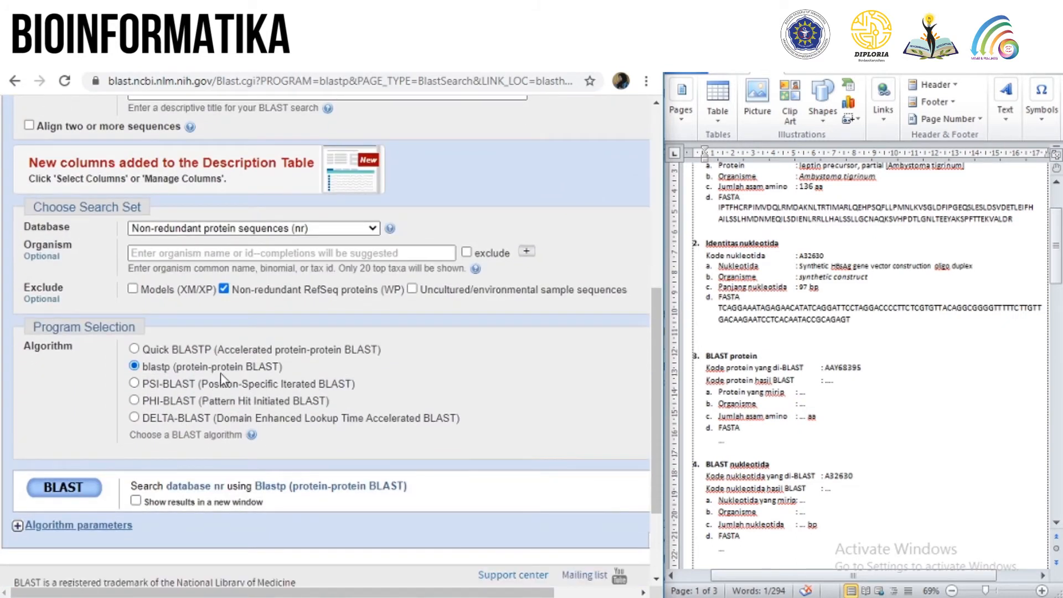
{"action": "scroll", "coordinate": [205, 387], "scroll_direction": "down", "scroll_amount": 2}
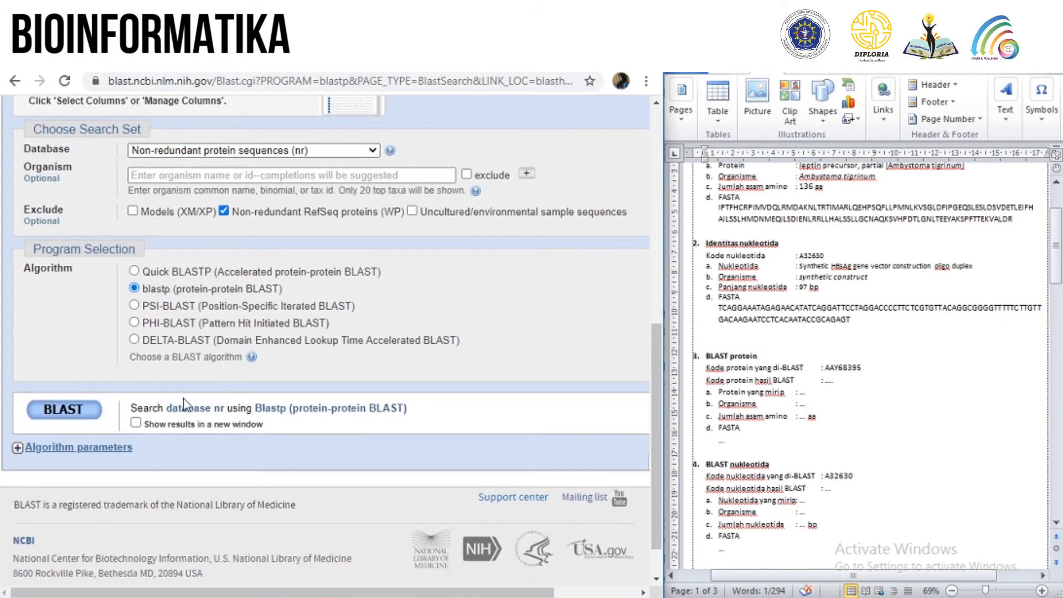
{"action": "left_click", "coordinate": [63, 415]}
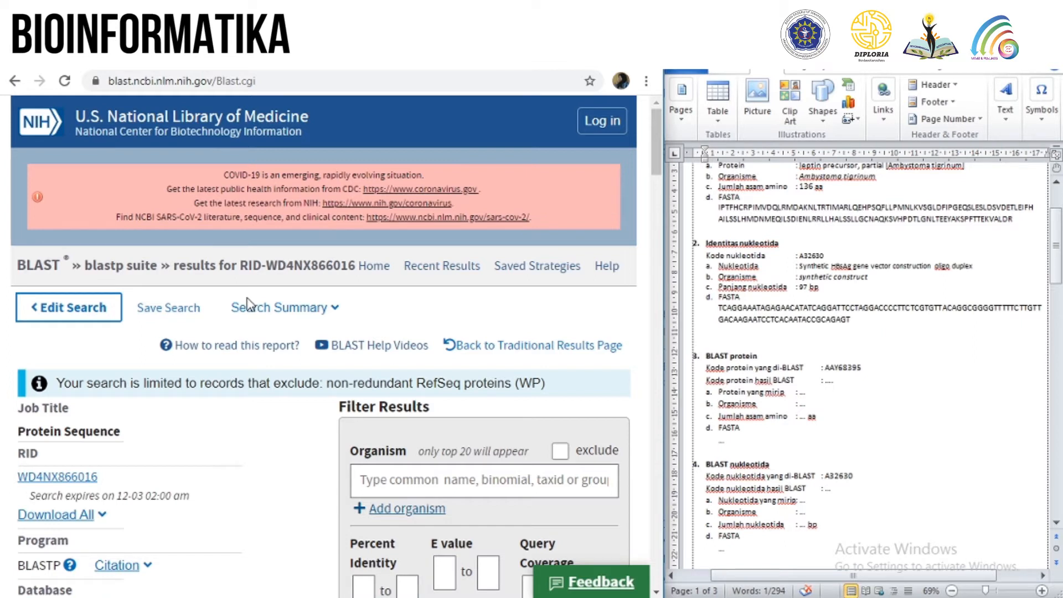
Step: Open the record of the second hit, ABC56420.1, from the list of significant alignments
{"action": "scroll", "coordinate": [248, 303], "scroll_direction": "down", "scroll_amount": 1}
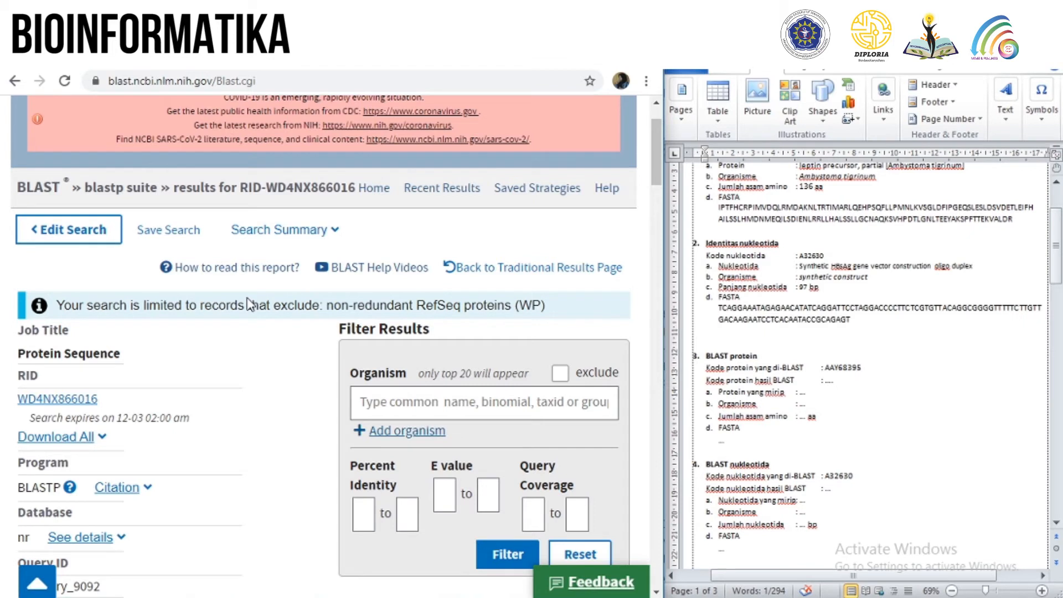
{"action": "scroll", "coordinate": [248, 303], "scroll_direction": "down", "scroll_amount": 6}
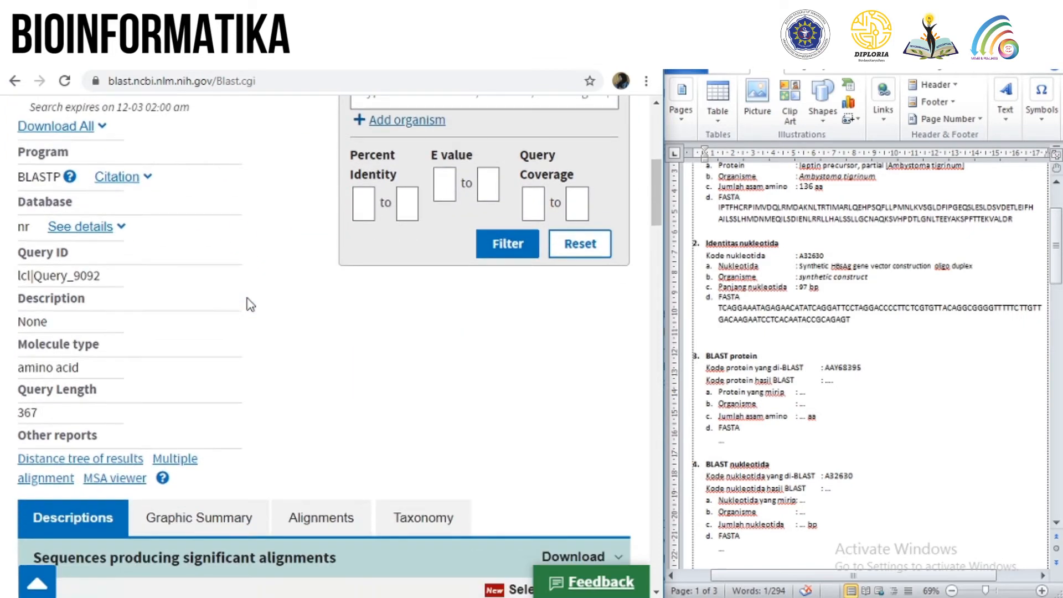
{"action": "scroll", "coordinate": [247, 304], "scroll_direction": "down", "scroll_amount": 6}
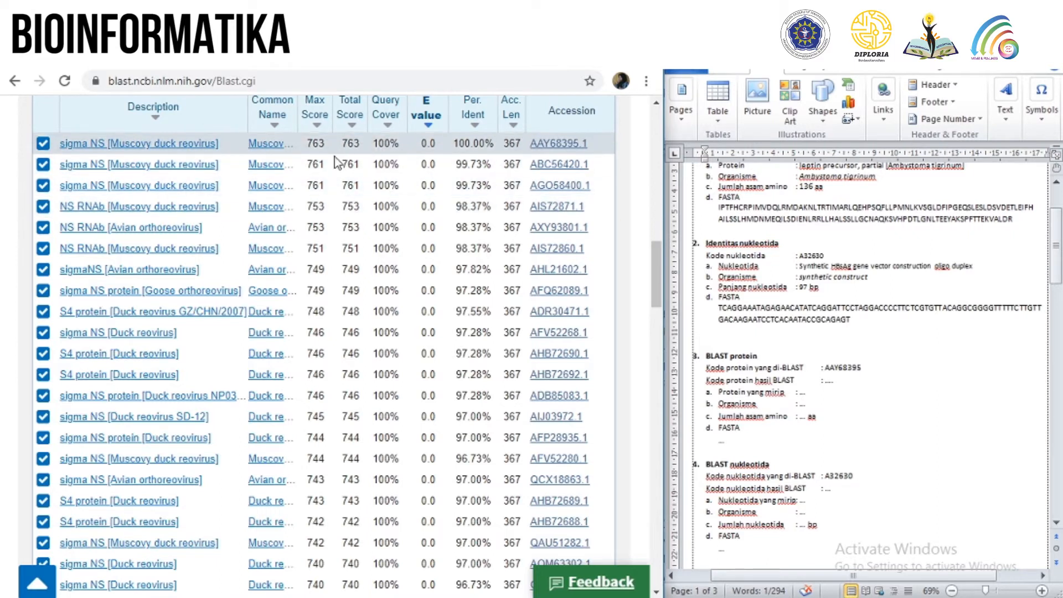
{"action": "left_click", "coordinate": [552, 165]}
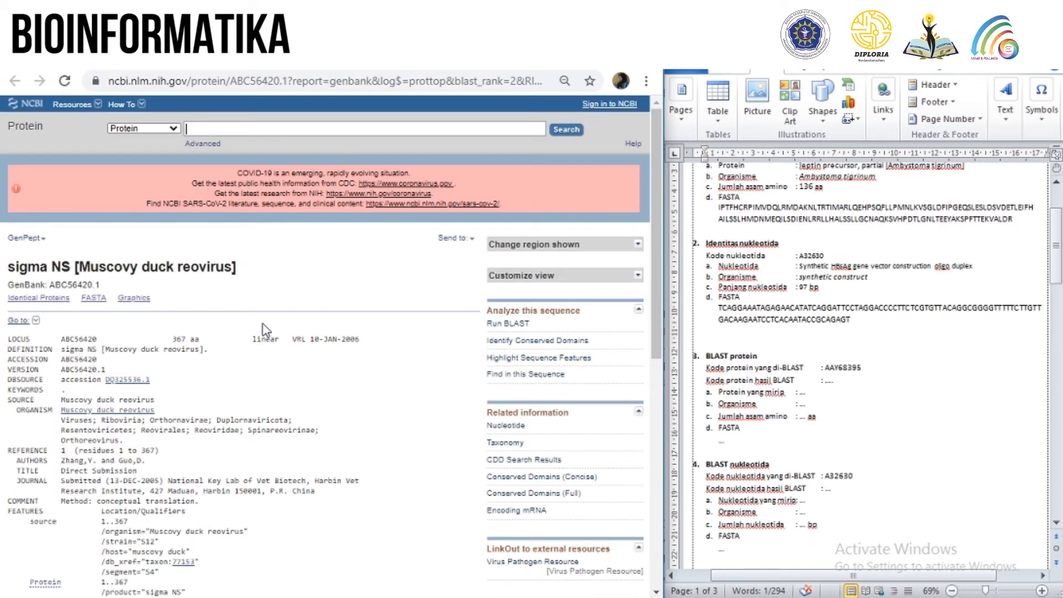
Step: Copy the locus code ABC56420 from the record and paste it over the Kode protein hasil BLAST placeholder in the worksheet
{"action": "scroll", "coordinate": [262, 325], "scroll_direction": "down", "scroll_amount": 3}
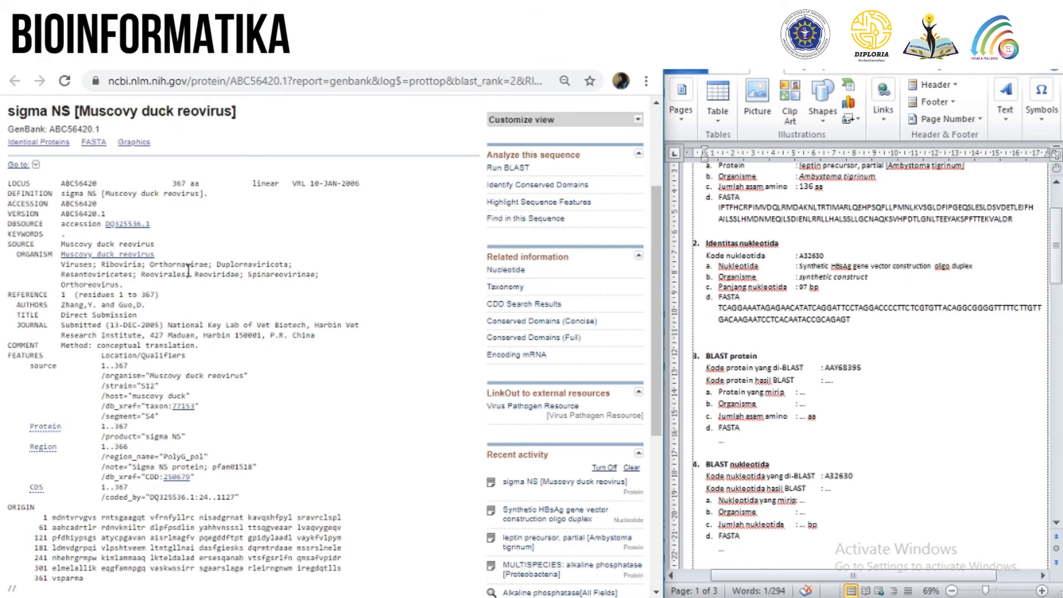
{"action": "scroll", "coordinate": [75, 207], "scroll_direction": "up", "scroll_amount": 3}
{"action": "left_click_drag", "start_coordinate": [98, 260], "coordinate": [60, 260]}
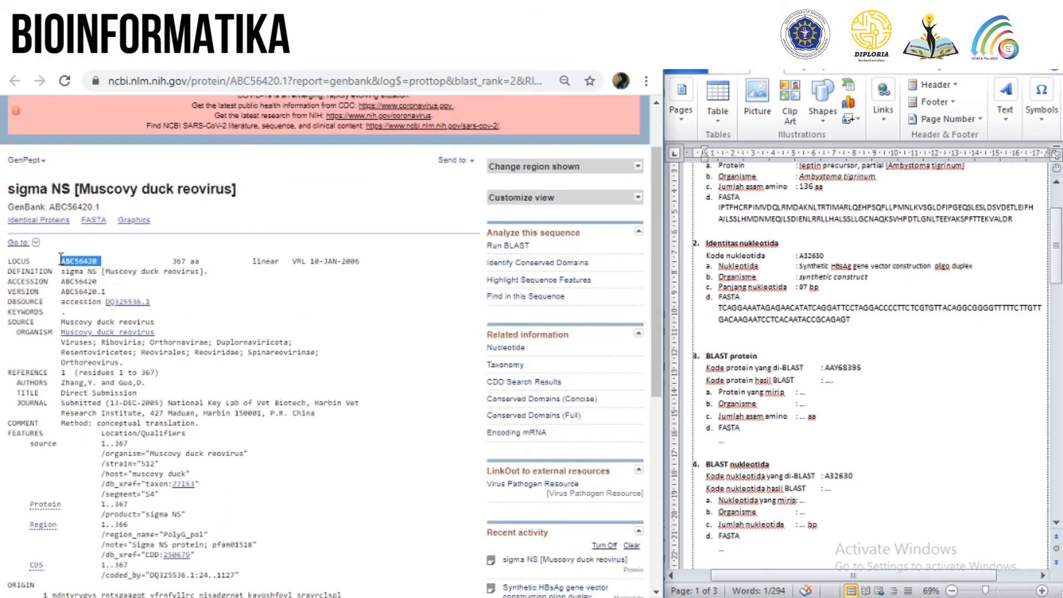
{"action": "right_click", "coordinate": [96, 257]}
{"action": "left_click", "coordinate": [127, 266]}
{"action": "left_click", "coordinate": [844, 382]}
{"action": "key", "text": "ctrl+v"}
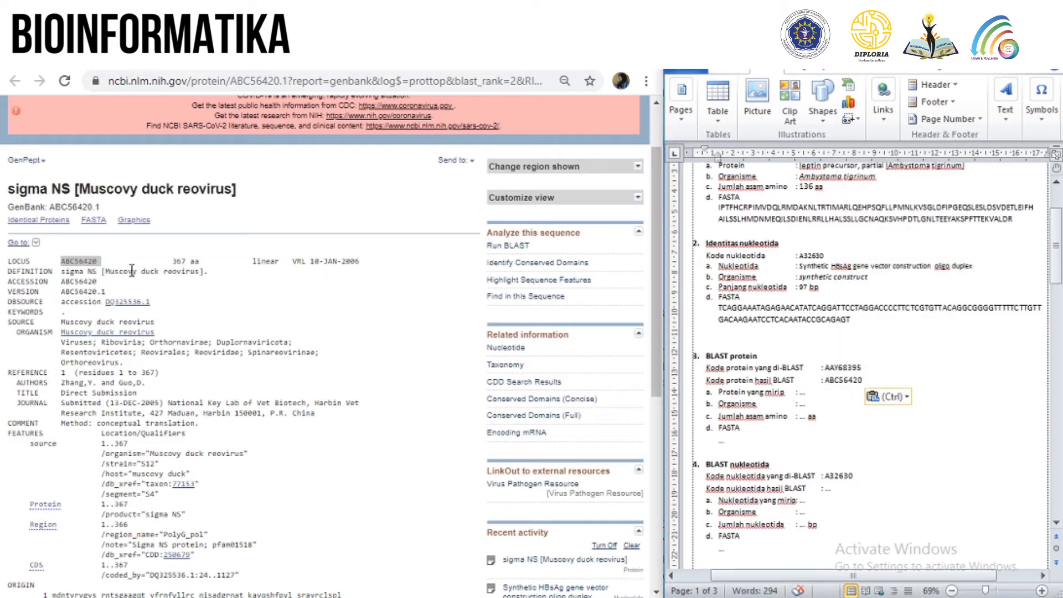
Step: Copy the record title sigma NS [Muscovy duck reovirus] and paste it as Protein yang mirip in the BLAST protein section
{"action": "left_click_drag", "start_coordinate": [6, 189], "coordinate": [244, 196]}
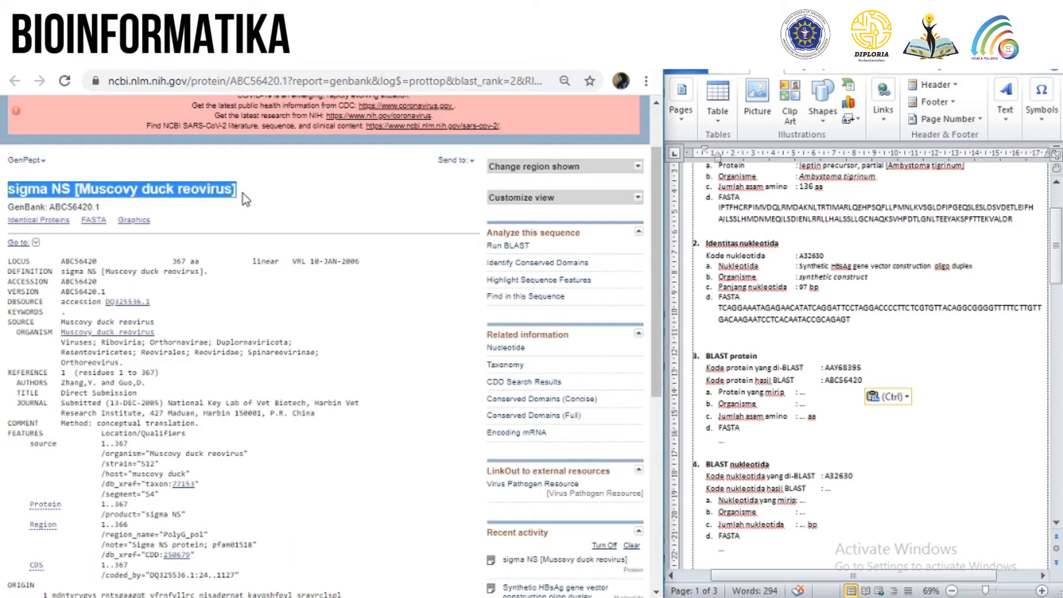
{"action": "key", "text": "ctrl+c"}
{"action": "left_click", "coordinate": [806, 392]}
{"action": "right_click", "coordinate": [805, 392]}
{"action": "left_click", "coordinate": [879, 126]}
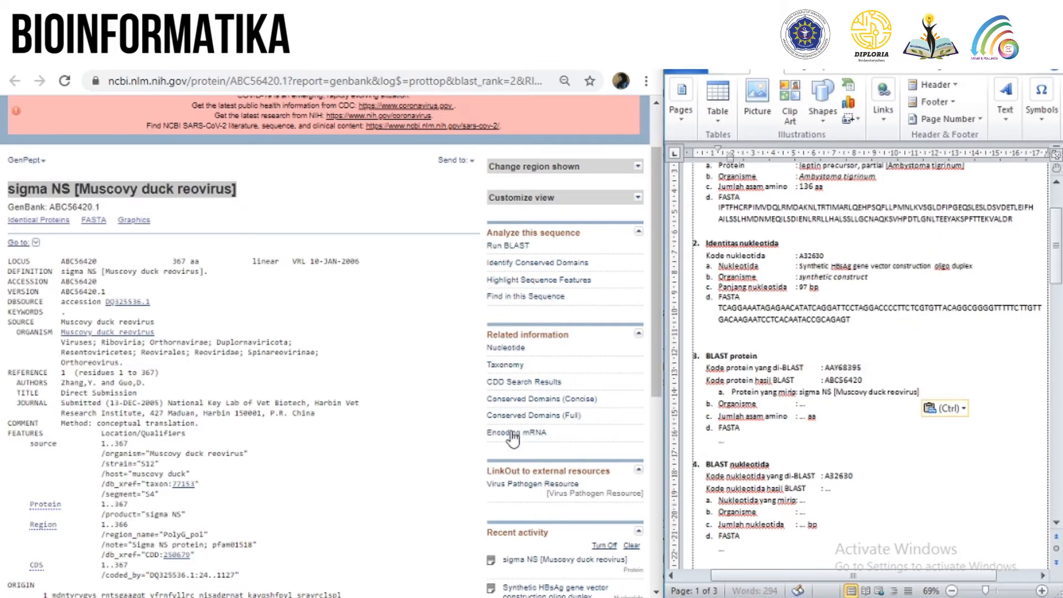
Step: Replace the Organisme placeholder in the BLAST protein section with the organism name Muscovy duck reovirus copied from the record
{"action": "key", "text": "BackSpace"}
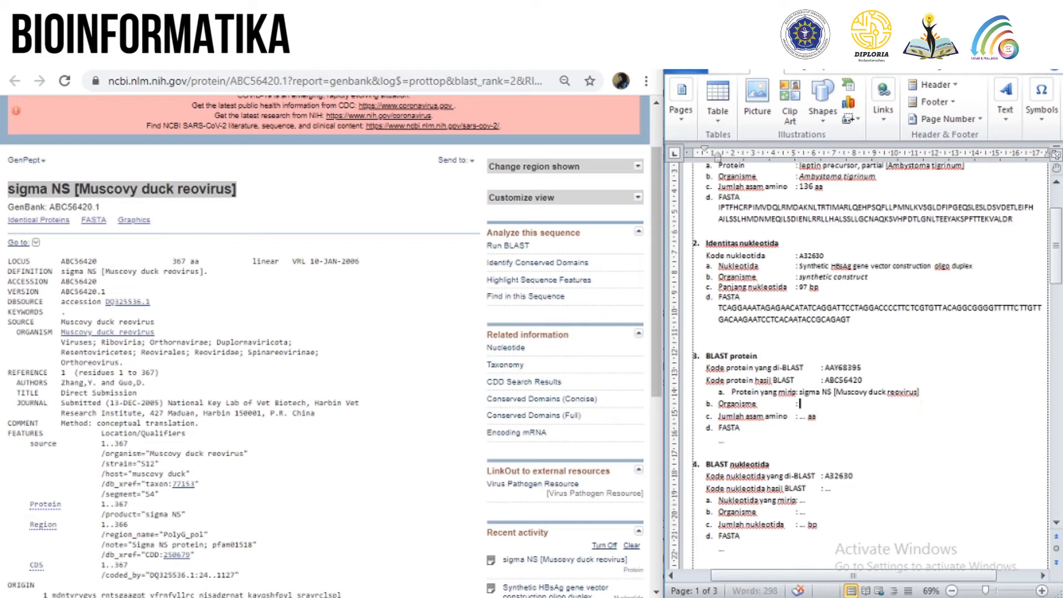
{"action": "left_click_drag", "start_coordinate": [59, 332], "coordinate": [156, 333]}
{"action": "key", "text": "ctrl+c"}
{"action": "left_click", "coordinate": [802, 404]}
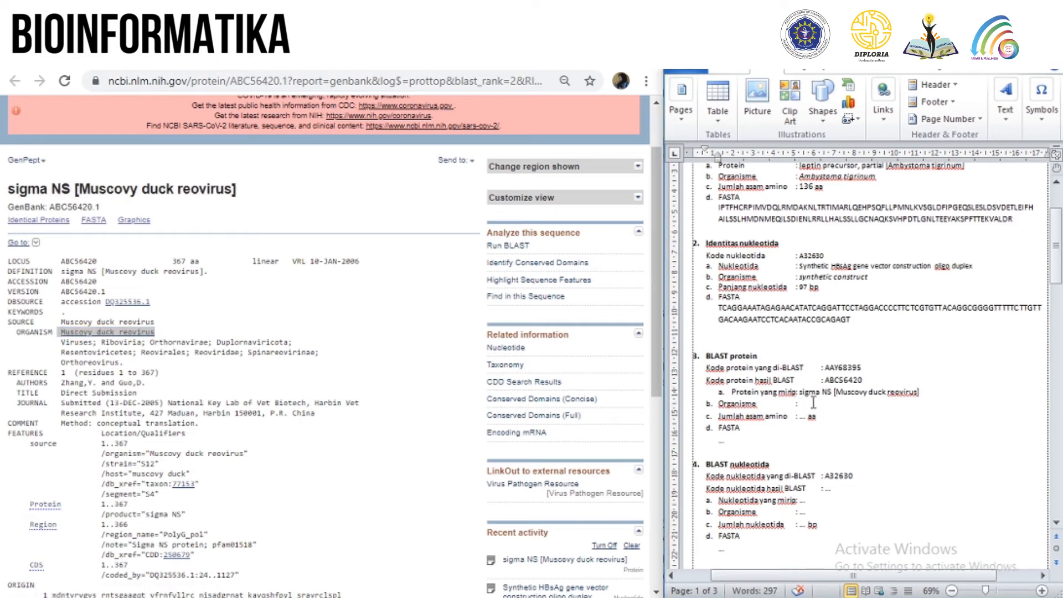
{"action": "right_click", "coordinate": [803, 403]}
{"action": "left_click", "coordinate": [885, 125]}
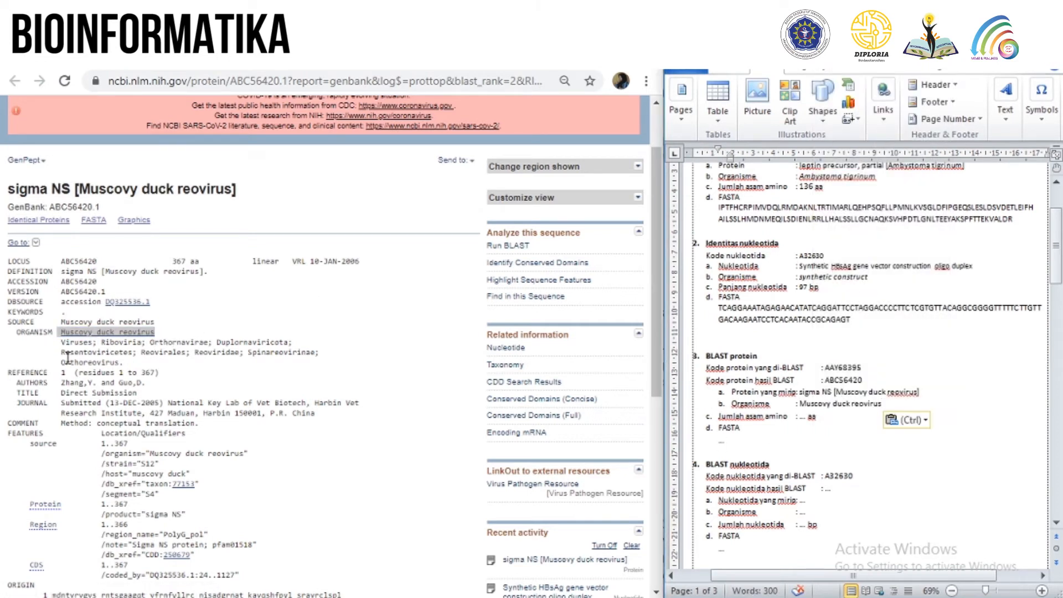
Step: Set Jumlah asam amino in the BLAST protein section to 367 aa
{"action": "left_click", "coordinate": [806, 417]}
{"action": "key", "text": "BackSpace"}
{"action": "key", "text": "BackSpace"}
{"action": "key", "text": "BackSpace"}
{"action": "key", "text": "BackSpace"}
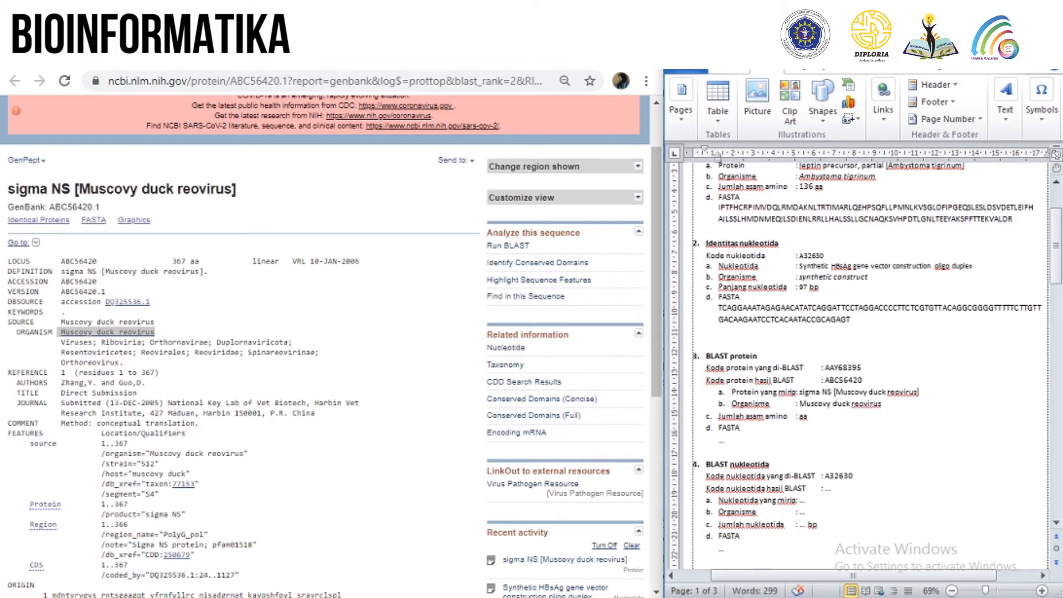
{"action": "type", "text": "367"}
Step: Open the FASTA view of the ABC56420.1 record and copy its full amino acid sequence without the header line
{"action": "left_click", "coordinate": [729, 442]}
{"action": "left_click", "coordinate": [84, 221]}
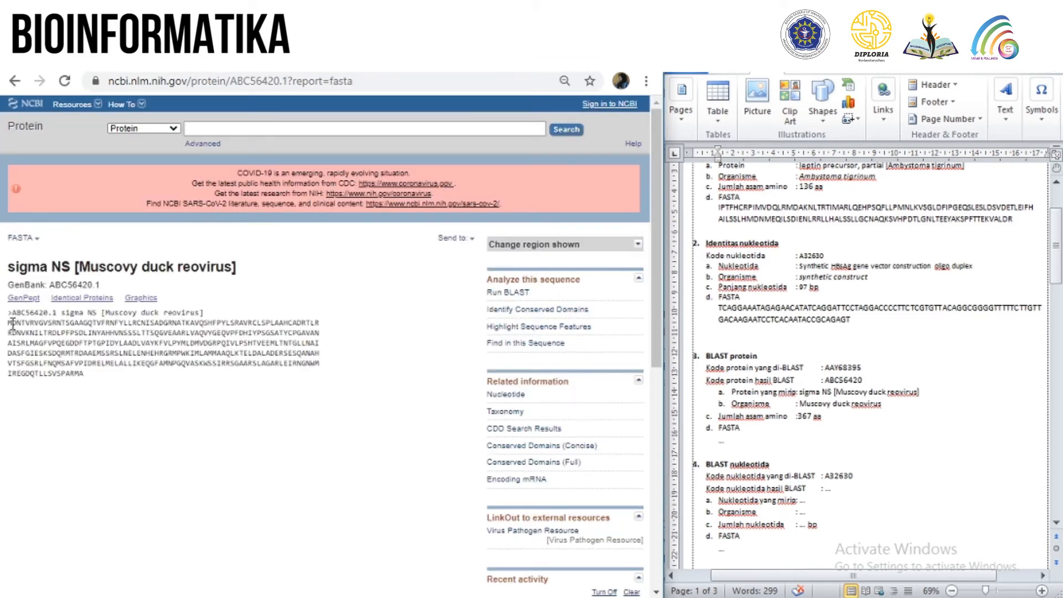
{"action": "left_click_drag", "start_coordinate": [8, 322], "coordinate": [84, 374]}
{"action": "right_click", "coordinate": [78, 345]}
{"action": "left_click", "coordinate": [105, 356]}
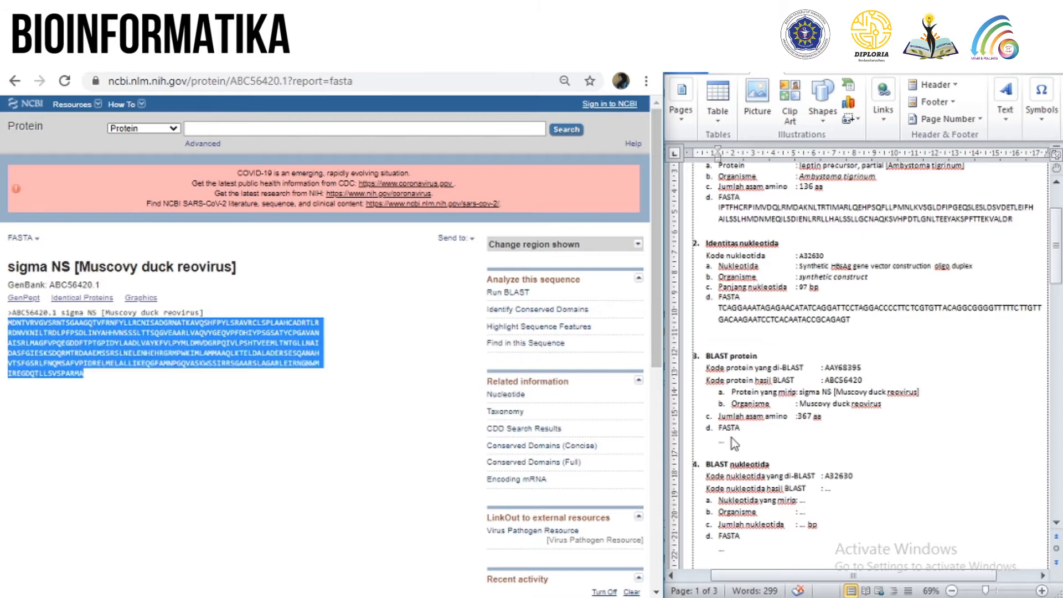
Step: Paste the sequence over the FASTA placeholder of the BLAST protein section and remove the stray line breaks in it
{"action": "left_click", "coordinate": [729, 441]}
{"action": "key", "text": "BackSpace"}
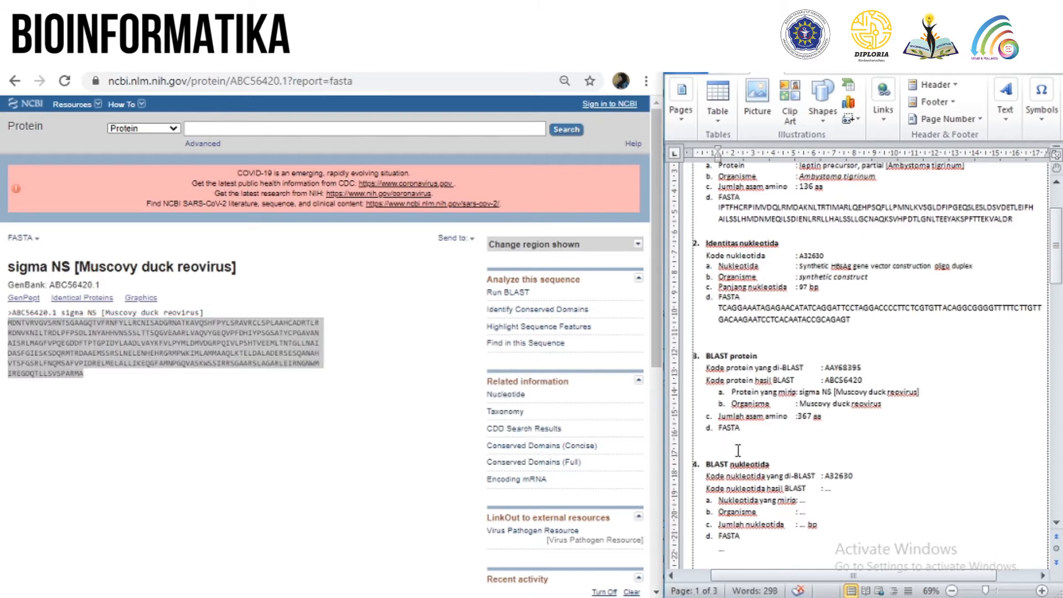
{"action": "right_click", "coordinate": [728, 438]}
{"action": "left_click", "coordinate": [744, 228]}
{"action": "key", "text": "BackSpace"}
{"action": "left_click", "coordinate": [716, 513]}
{"action": "key", "text": "BackSpace"}
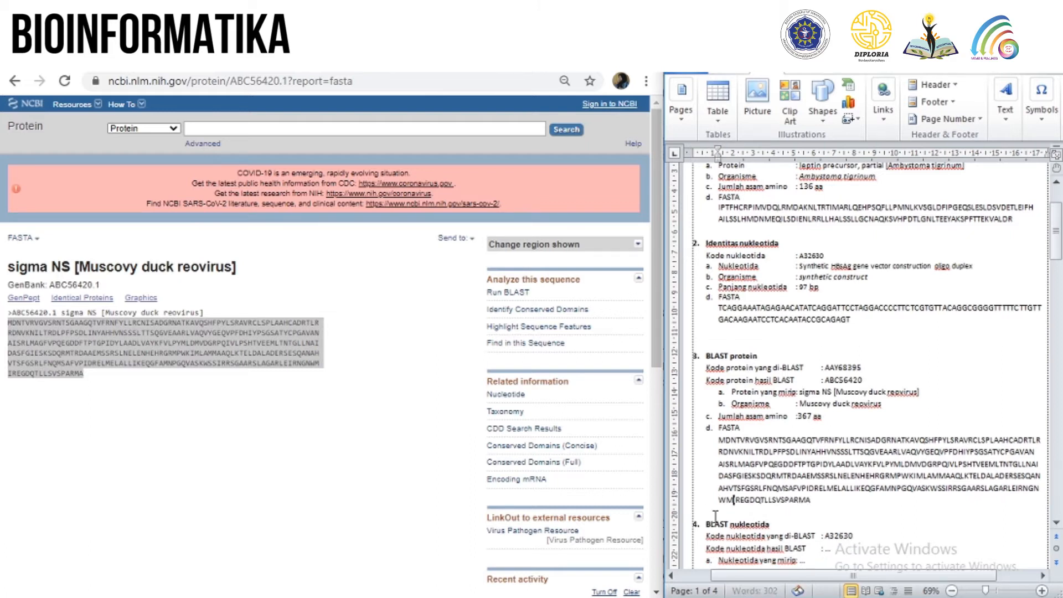
{"action": "scroll", "coordinate": [715, 516], "scroll_direction": "down", "scroll_amount": 3}
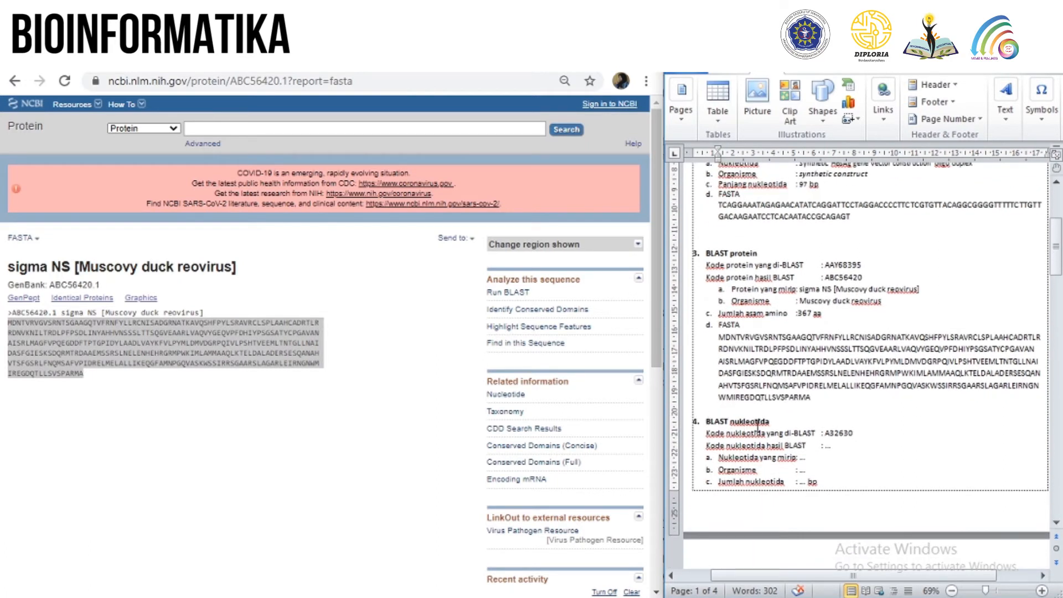
Step: Return to the NCBI home page and search the Nucleotide database for the code A32630 copied from the worksheet
{"action": "left_click", "coordinate": [22, 105]}
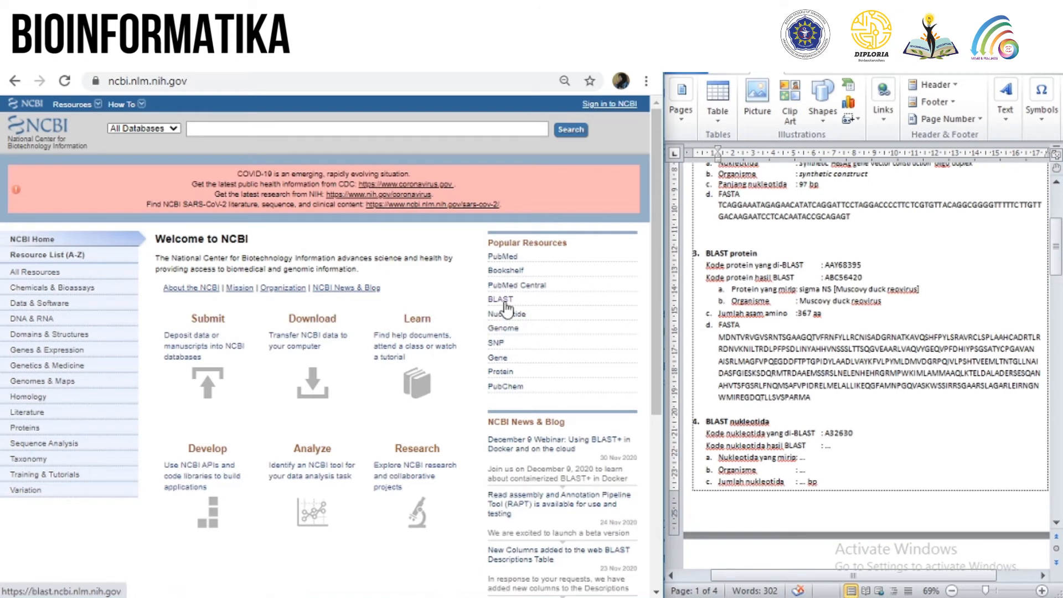
{"action": "left_click", "coordinate": [831, 437]}
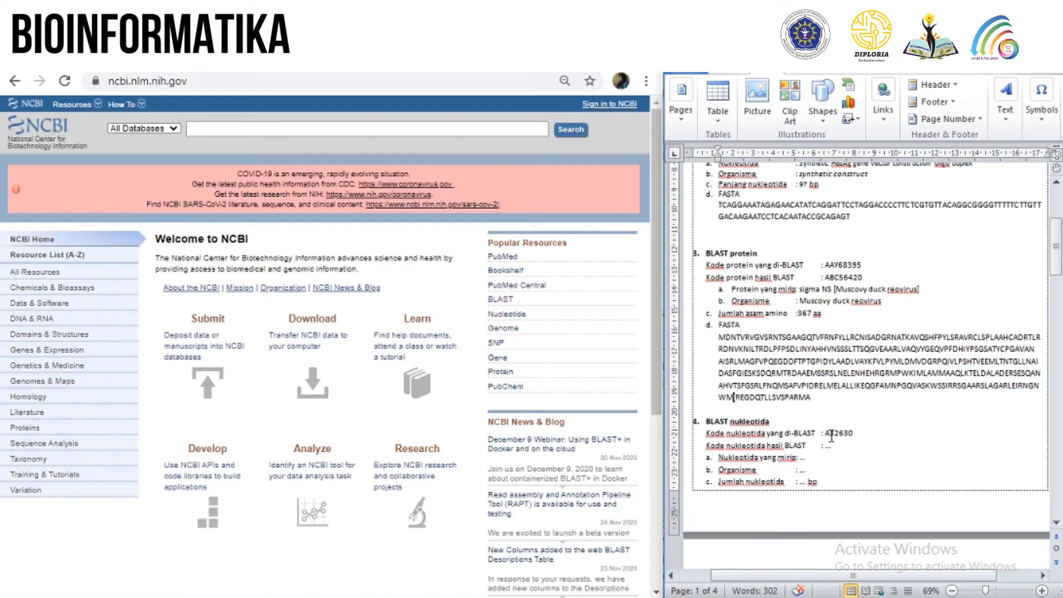
{"action": "left_click_drag", "start_coordinate": [824, 433], "coordinate": [856, 435]}
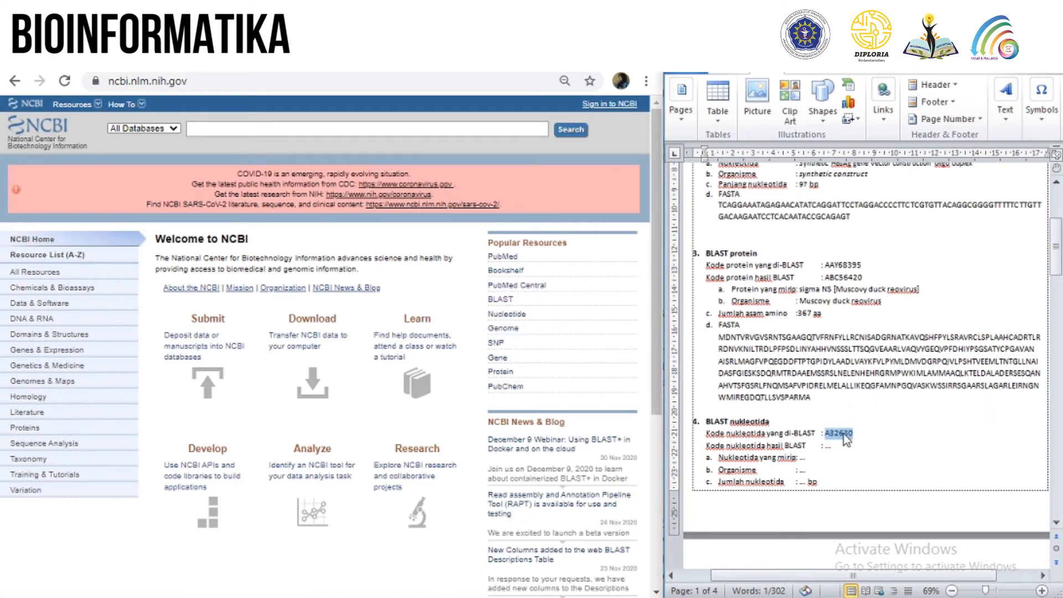
{"action": "right_click", "coordinate": [845, 437]}
{"action": "left_click", "coordinate": [880, 202]}
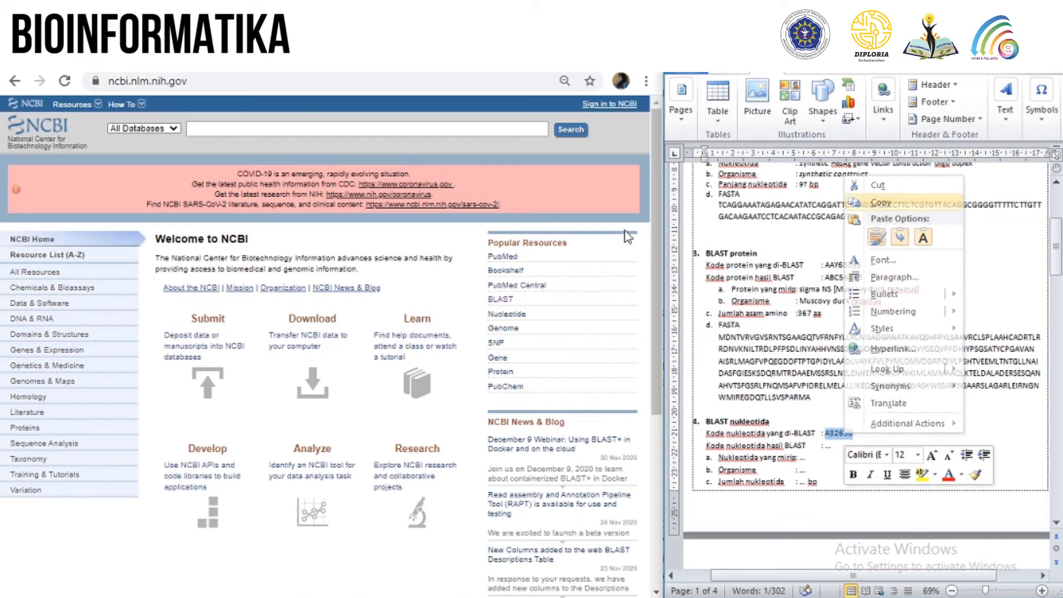
{"action": "left_click", "coordinate": [306, 129]}
{"action": "key", "text": "ctrl+v"}
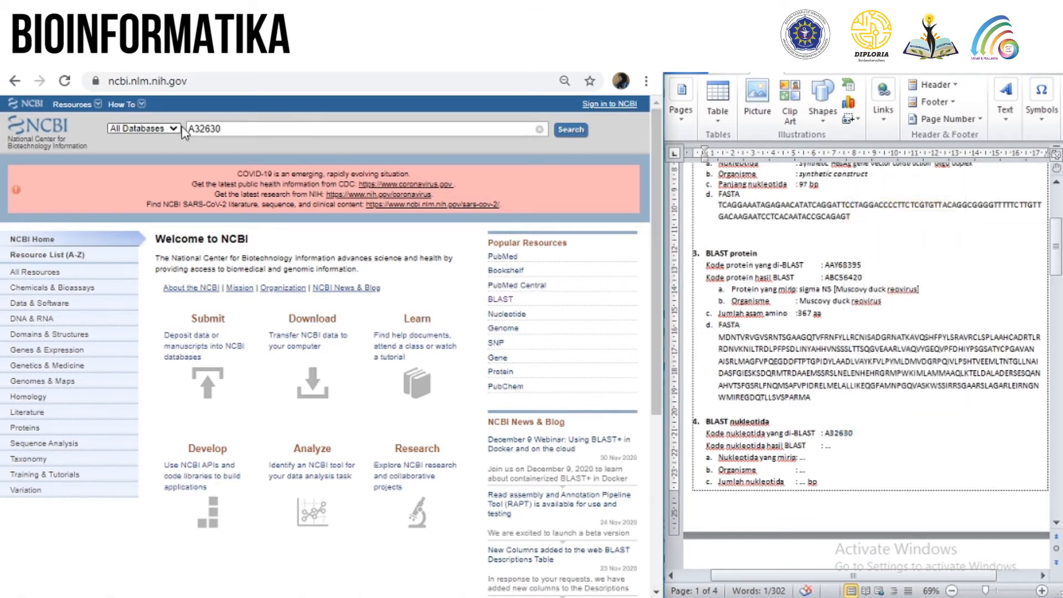
{"action": "left_click", "coordinate": [143, 128]}
{"action": "type", "text": "nu"}
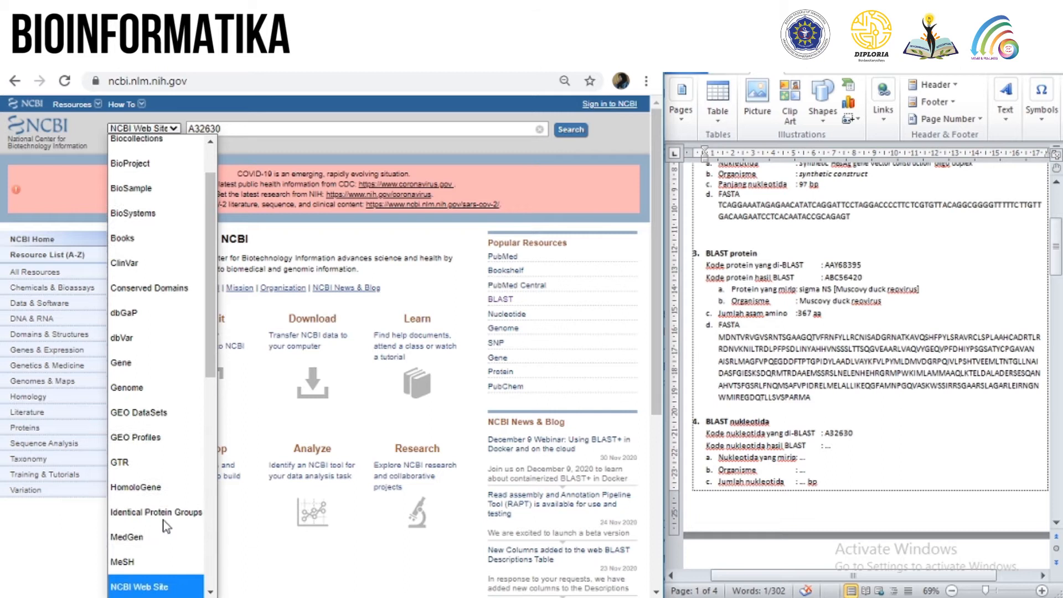
{"action": "left_click", "coordinate": [158, 586]}
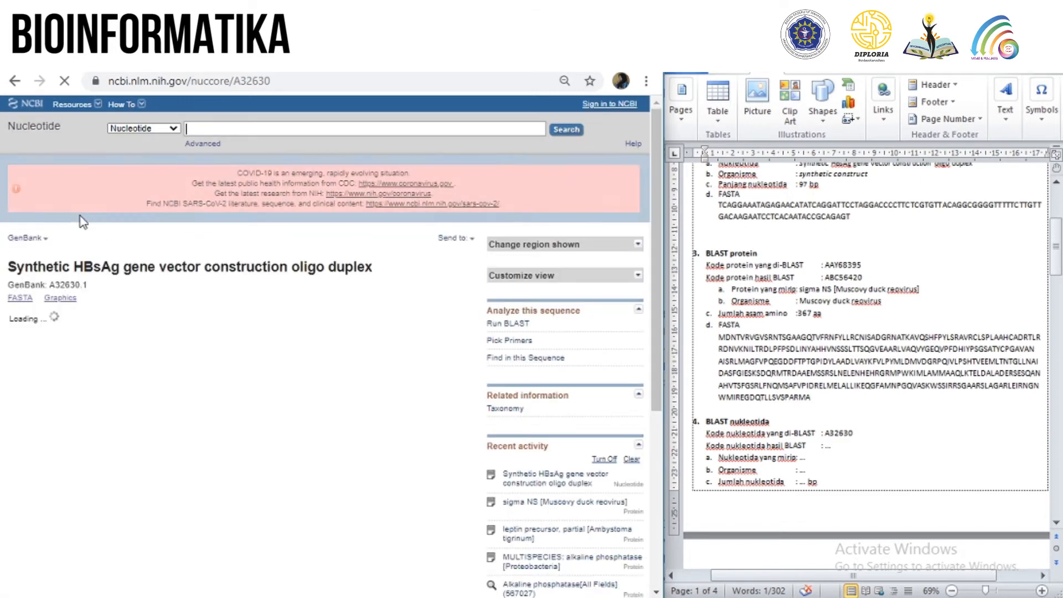
Step: Copy the FASTA sequence of the A32630 record and open Nucleotide BLAST by way of the NCBI home page
{"action": "left_click", "coordinate": [20, 299]}
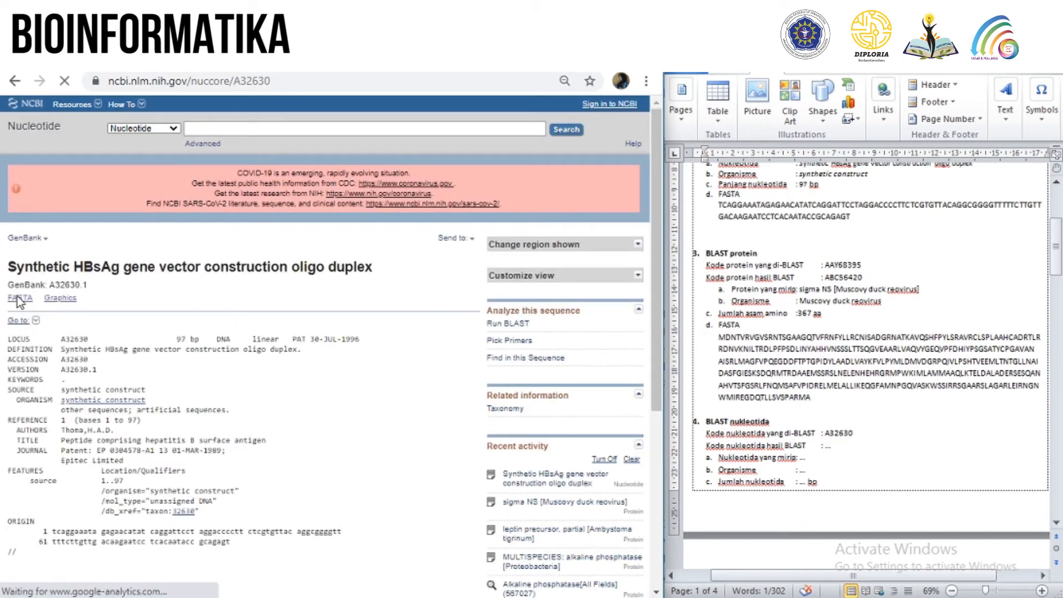
{"action": "left_click_drag", "start_coordinate": [9, 322], "coordinate": [128, 333]}
{"action": "left_click", "coordinate": [29, 105]}
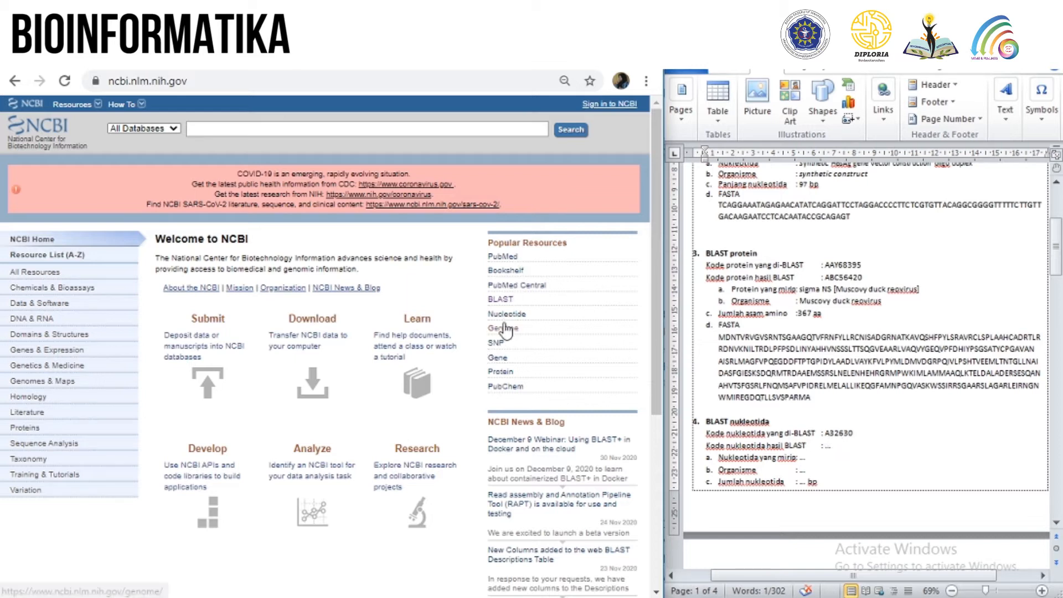
{"action": "left_click", "coordinate": [505, 301]}
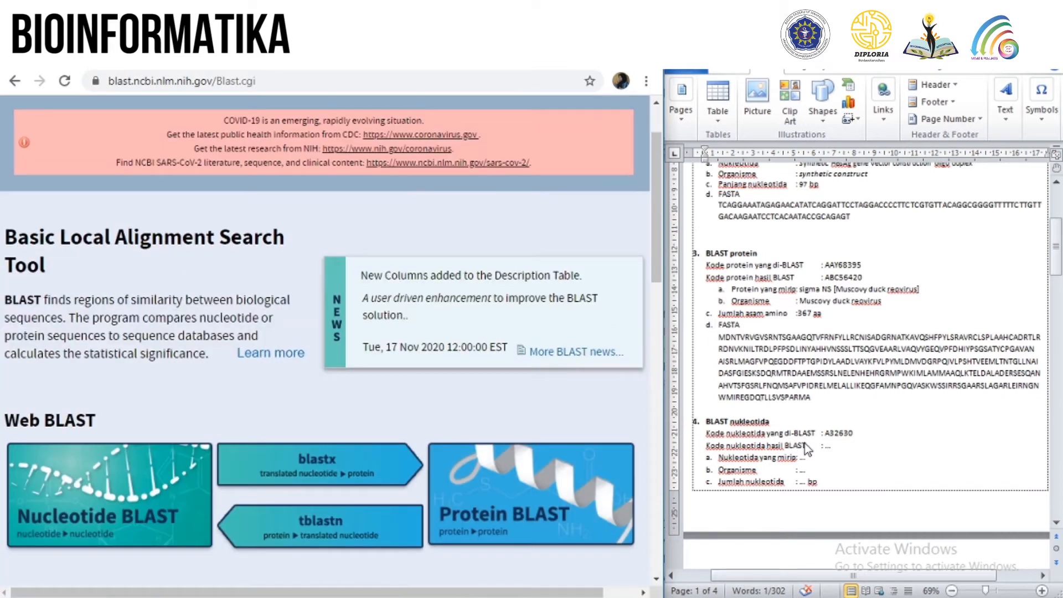
{"action": "left_click", "coordinate": [139, 501]}
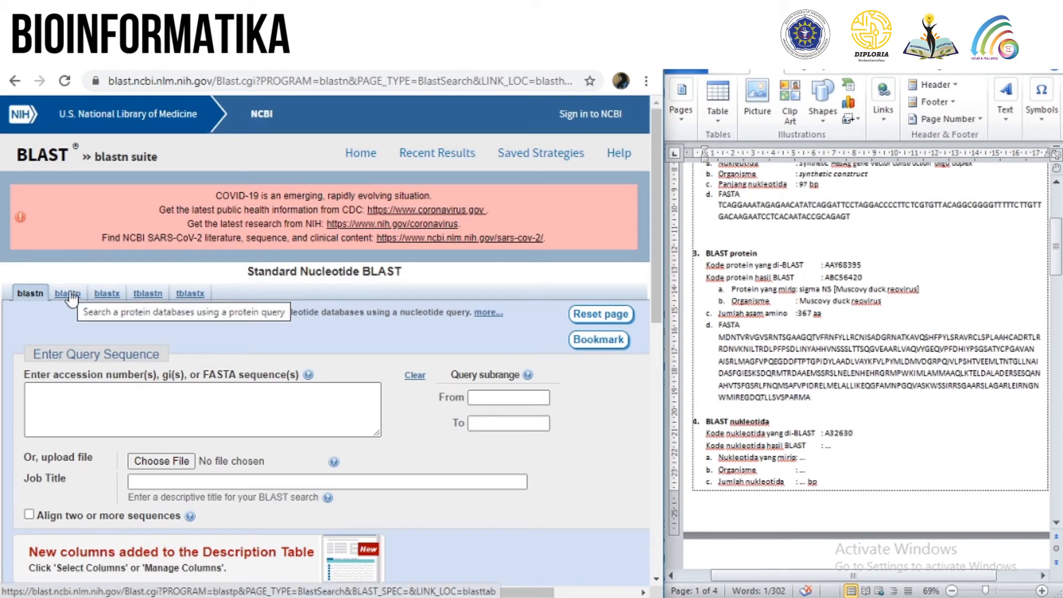
Step: Paste the copied sequence as the query and run a megablast search against the Nucleotide collection (nr/nt)
{"action": "left_click", "coordinate": [136, 398]}
{"action": "right_click", "coordinate": [82, 394]}
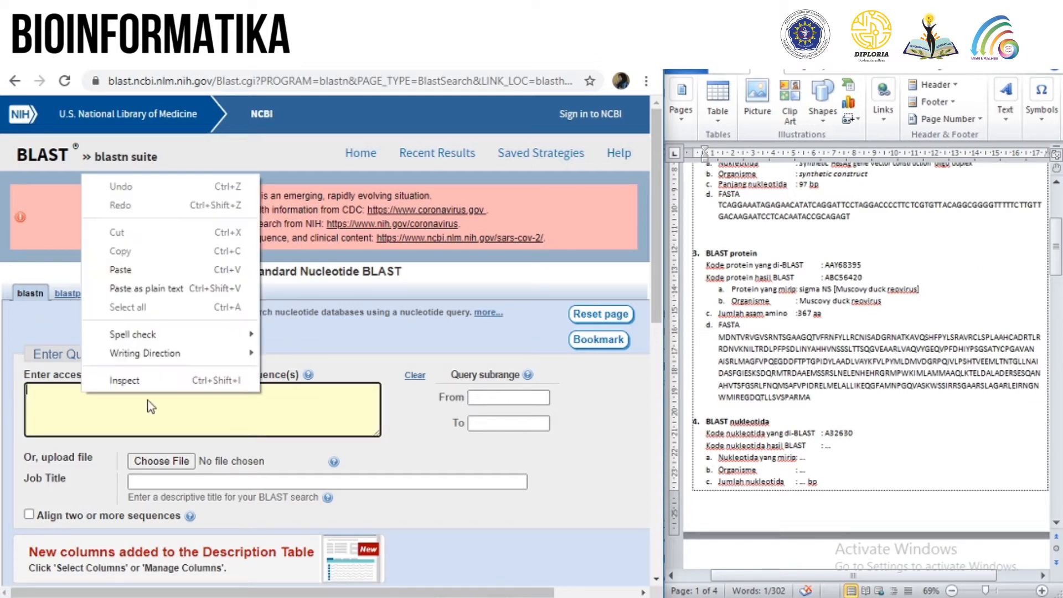
{"action": "left_click", "coordinate": [164, 289]}
{"action": "scroll", "coordinate": [202, 450], "scroll_direction": "down", "scroll_amount": 5}
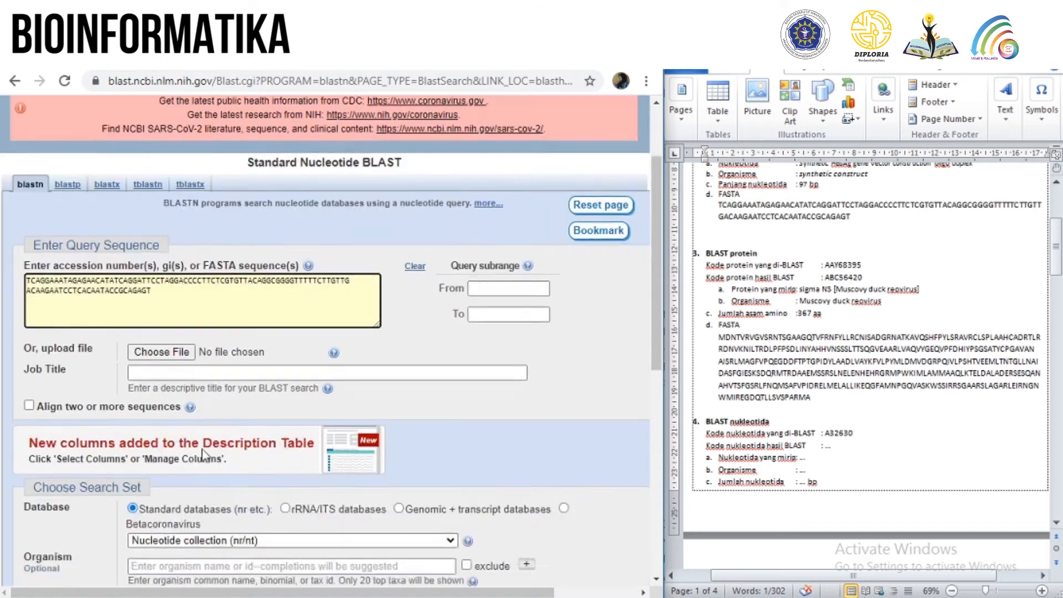
{"action": "scroll", "coordinate": [201, 446], "scroll_direction": "down", "scroll_amount": 3}
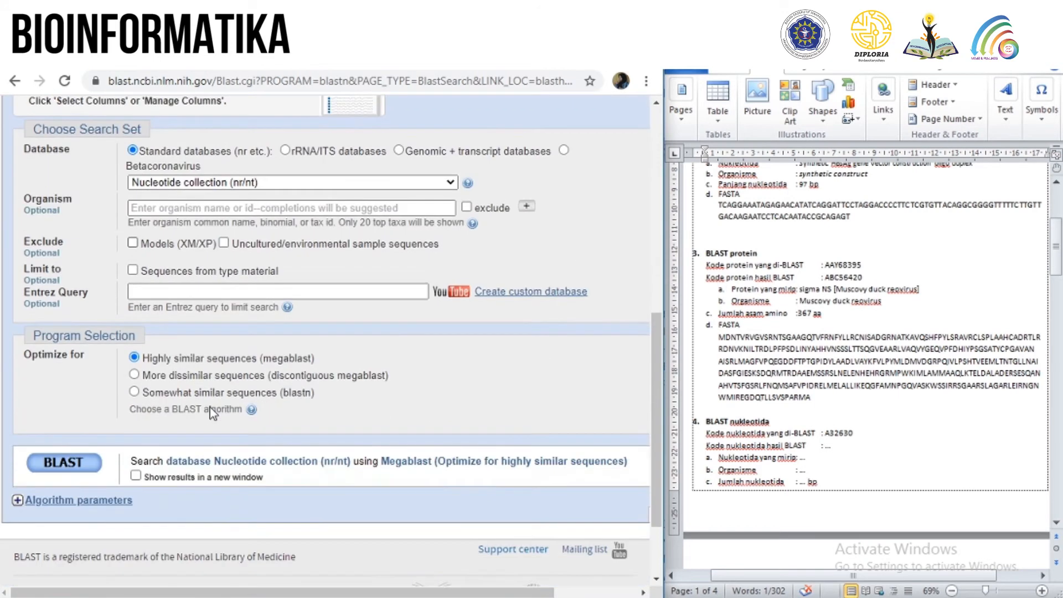
{"action": "left_click", "coordinate": [66, 467]}
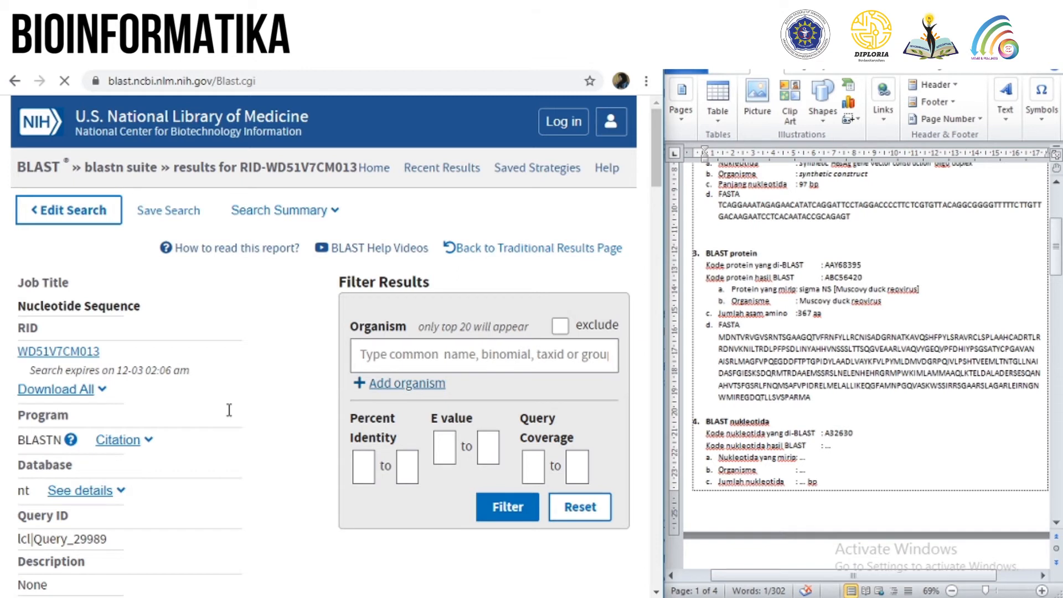
Step: Look through the significant alignments and open the record of the second hit, GU563560.1
{"action": "scroll", "coordinate": [229, 409], "scroll_direction": "down", "scroll_amount": 4}
{"action": "scroll", "coordinate": [229, 409], "scroll_direction": "down", "scroll_amount": 7}
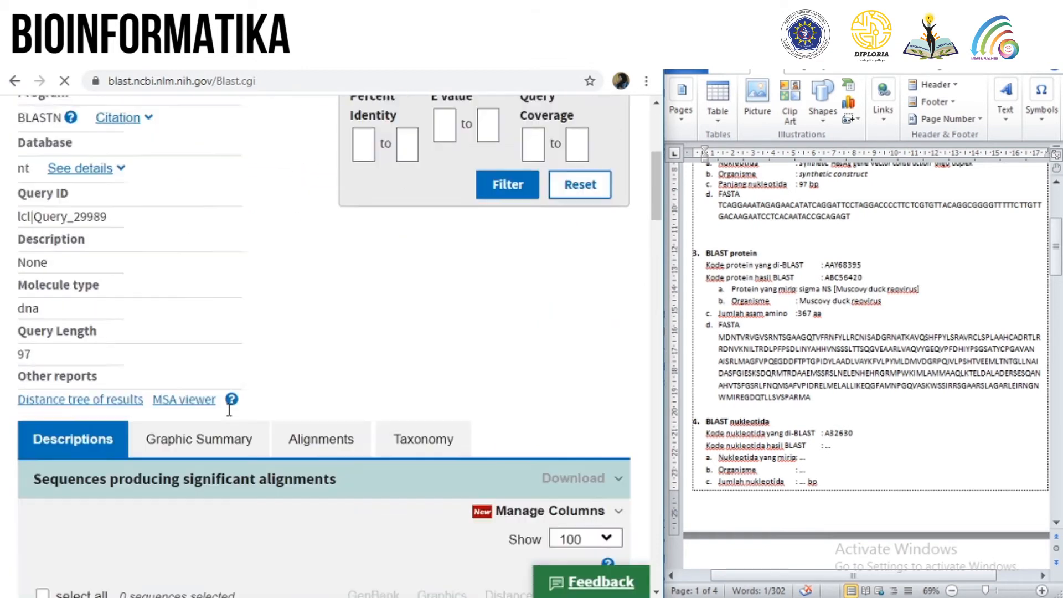
{"action": "scroll", "coordinate": [236, 422], "scroll_direction": "down", "scroll_amount": 3}
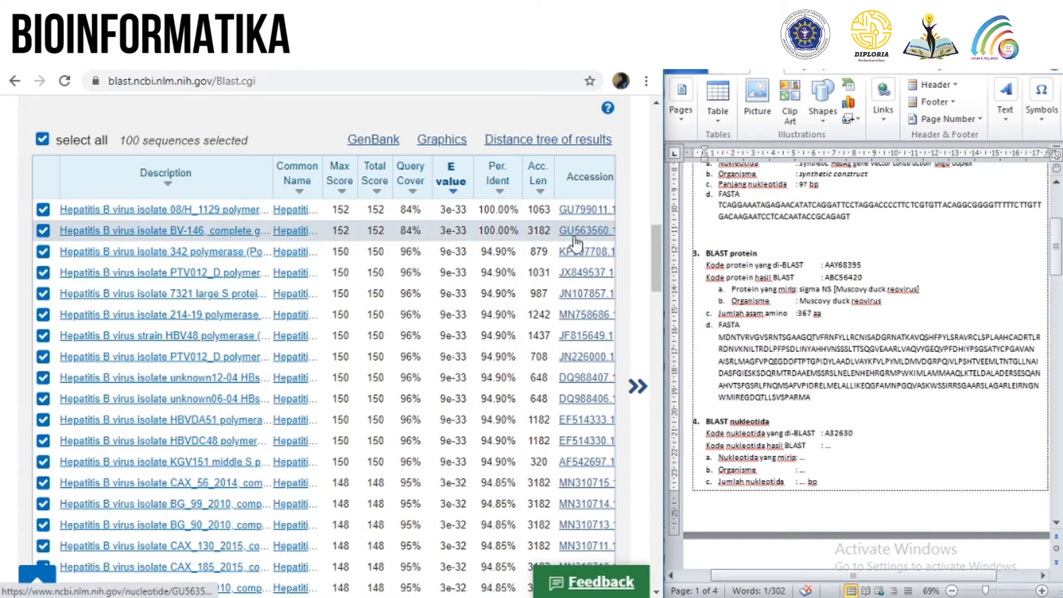
{"action": "scroll", "coordinate": [483, 240], "scroll_direction": "up", "scroll_amount": 2}
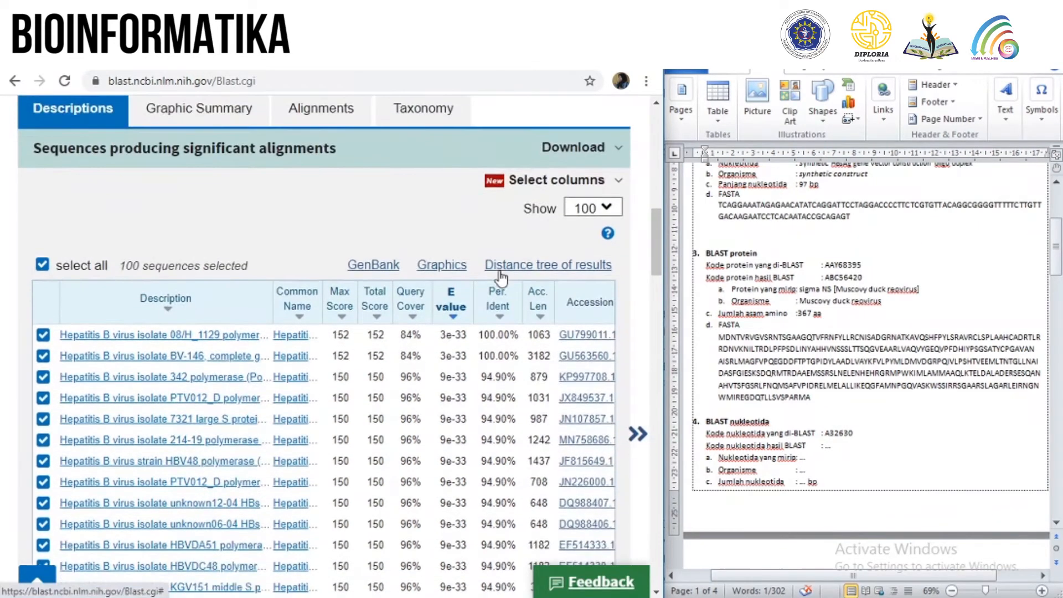
{"action": "scroll", "coordinate": [501, 275], "scroll_direction": "down", "scroll_amount": 2}
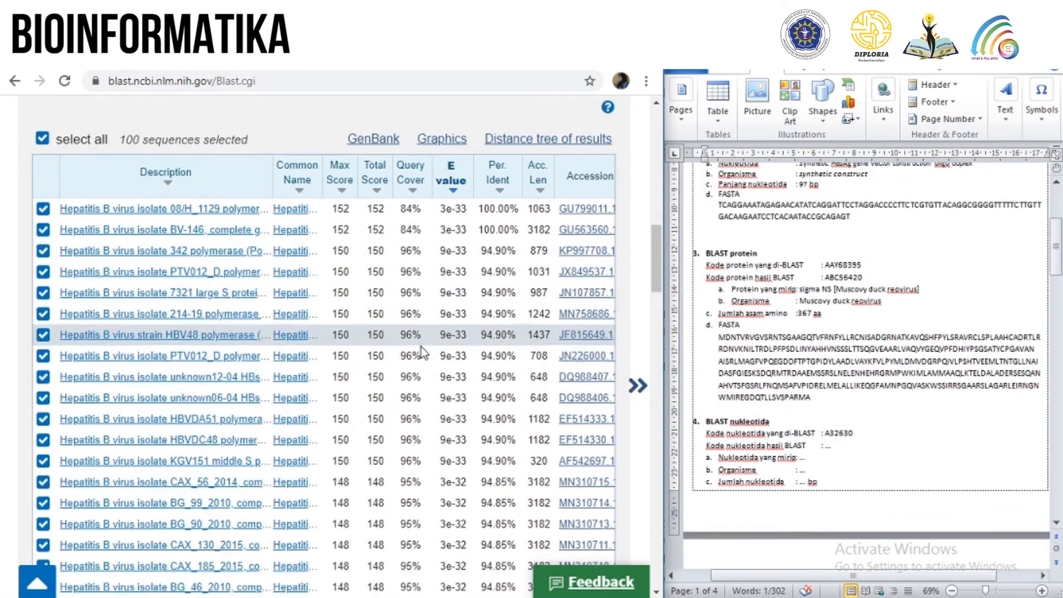
{"action": "scroll", "coordinate": [421, 351], "scroll_direction": "down", "scroll_amount": 8}
{"action": "scroll", "coordinate": [418, 378], "scroll_direction": "down", "scroll_amount": 3}
{"action": "scroll", "coordinate": [378, 398], "scroll_direction": "up", "scroll_amount": 10}
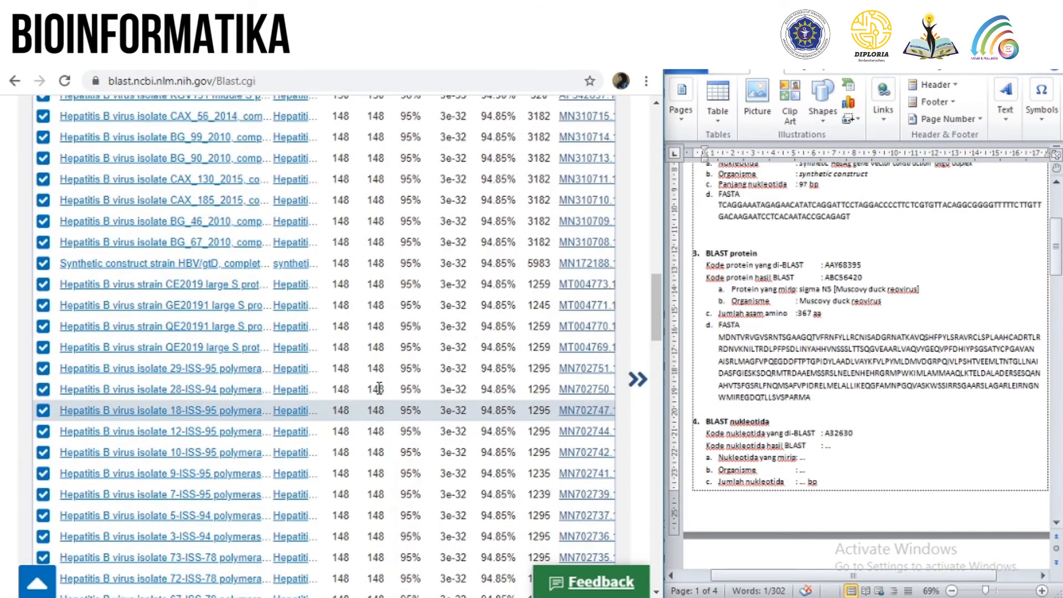
{"action": "scroll", "coordinate": [385, 380], "scroll_direction": "up", "scroll_amount": 2}
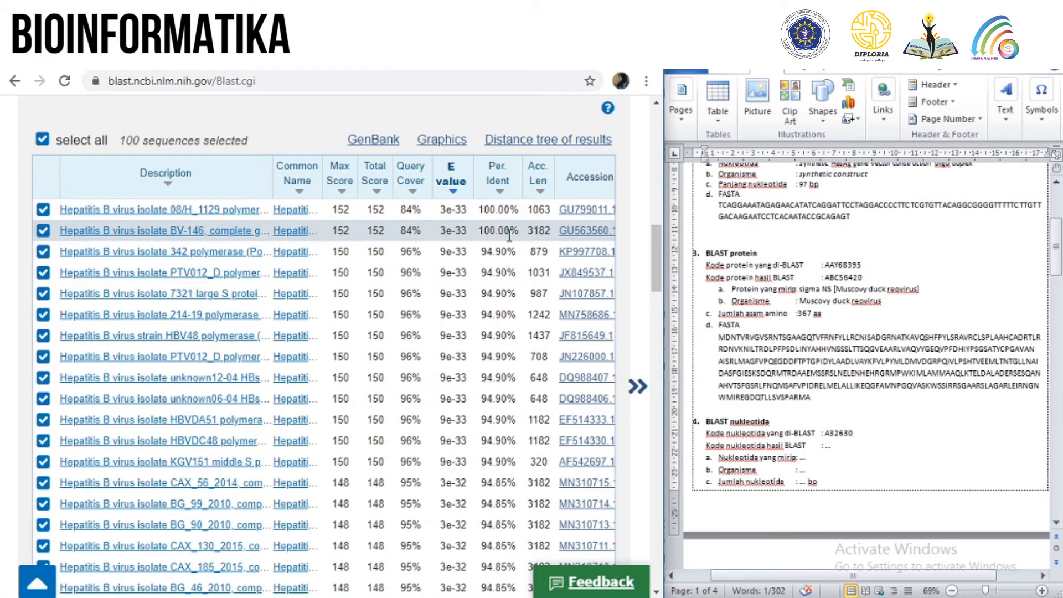
{"action": "left_click", "coordinate": [576, 235]}
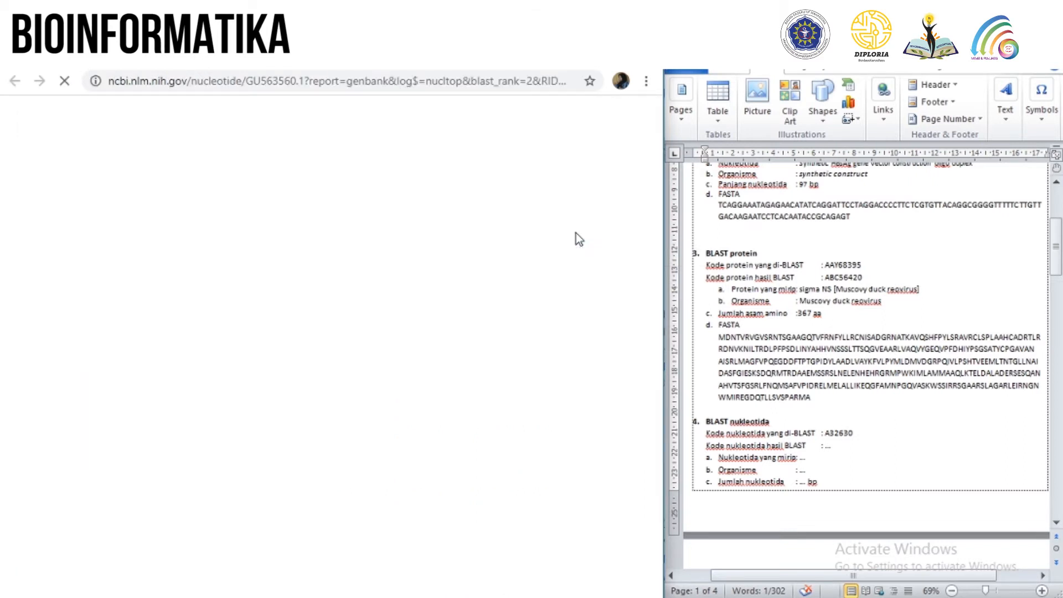
{"action": "left_click_drag", "start_coordinate": [8, 189], "coordinate": [338, 189]}
{"action": "left_click", "coordinate": [831, 446]}
{"action": "right_click", "coordinate": [831, 445]}
{"action": "left_click", "coordinate": [879, 248]}
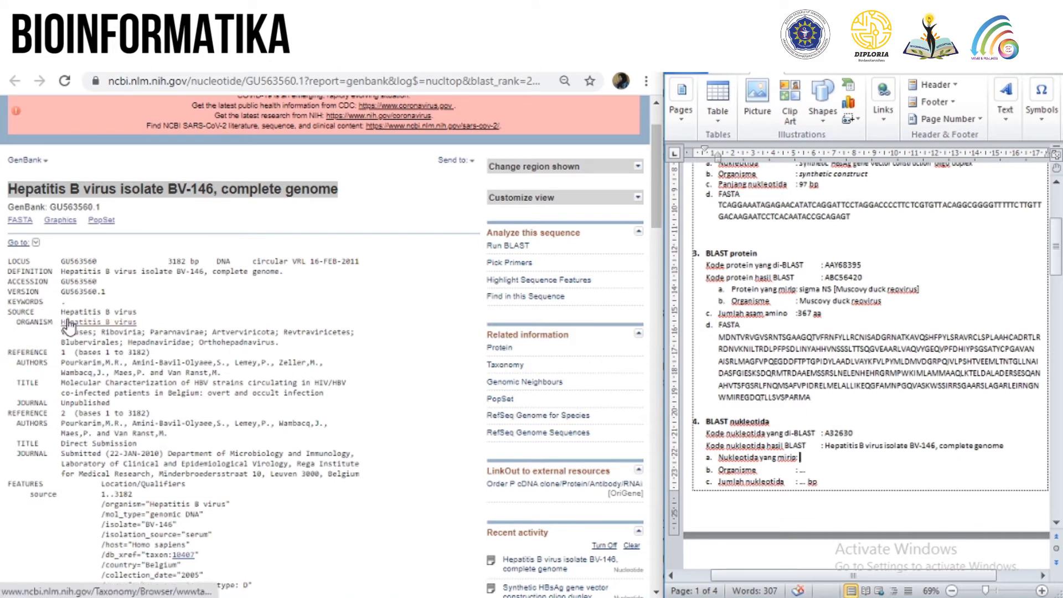
{"action": "key", "text": "ctrl+z"}
Step: Copy the locus code GU563560 into Kode nukleotida hasil BLAST and the title Hepatitis B virus isolate BV-146, complete genome into Nucleotida yang mirip
{"action": "double_click", "coordinate": [85, 260]}
{"action": "right_click", "coordinate": [825, 451]}
{"action": "left_click", "coordinate": [880, 246]}
{"action": "left_click_drag", "start_coordinate": [8, 189], "coordinate": [338, 189]}
{"action": "left_click", "coordinate": [824, 453]}
{"action": "right_click", "coordinate": [824, 453]}
{"action": "left_click", "coordinate": [902, 255]}
Step: Fill in Organisme with Hepatitis B virus copied from the record and set Jumlah nukleotida to 3182 bp
{"action": "left_click_drag", "start_coordinate": [58, 322], "coordinate": [138, 322]}
{"action": "right_click", "coordinate": [812, 472]}
{"action": "mouse_move", "coordinate": [799, 470]}
{"action": "left_mouse_down"}
{"action": "mouse_move", "coordinate": [812, 470]}
{"action": "mouse_move", "coordinate": [806, 482]}
{"action": "left_mouse_up"}
{"action": "left_click", "coordinate": [895, 168]}
{"action": "type", "text": "3182"}
Step: Open the FASTA view of the GU563560.1 record and copy its complete nucleotide sequence
{"action": "scroll", "coordinate": [764, 410], "scroll_direction": "down", "scroll_amount": 3}
{"action": "left_click", "coordinate": [20, 219]}
{"action": "left_click_drag", "start_coordinate": [8, 244], "coordinate": [150, 314]}
{"action": "right_click", "coordinate": [155, 260]}
{"action": "left_click", "coordinate": [172, 267]}
Step: Paste the copied GU563560.1 nucleotide sequence into the FASTA item of the BLAST nukleotida section
{"action": "left_click", "coordinate": [731, 471]}
{"action": "right_click", "coordinate": [716, 470]}
{"action": "left_click", "coordinate": [739, 260]}
Step: Remove the line breaks in the page 3 part of the pasted sequence so it runs on continuously to its end
{"action": "left_click", "coordinate": [713, 273]}
{"action": "key", "text": "BackSpace"}
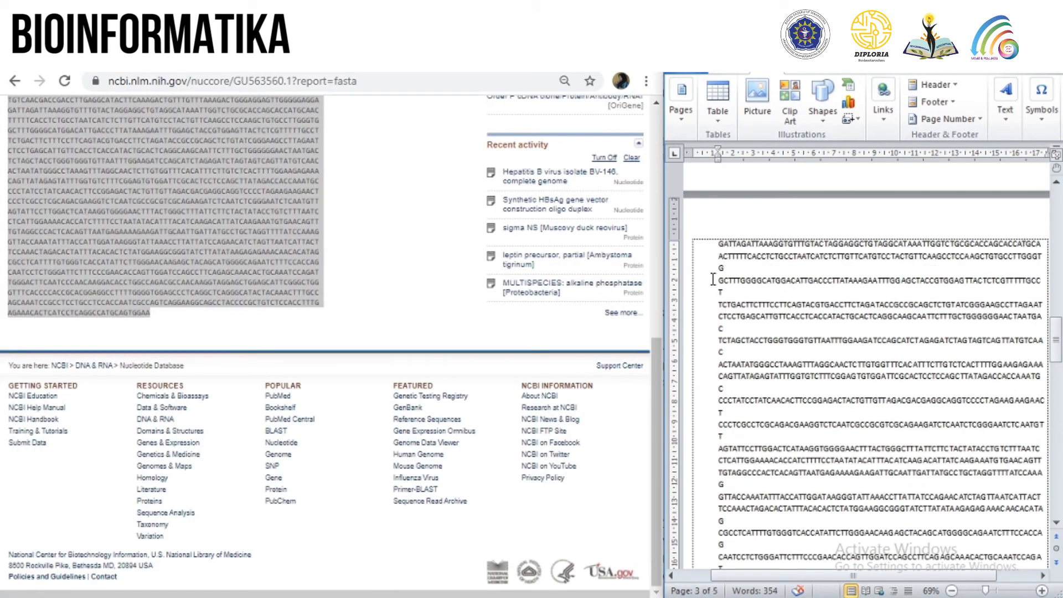
{"action": "left_click", "coordinate": [711, 284]}
{"action": "key", "text": "BackSpace"}
{"action": "left_click", "coordinate": [711, 301]}
{"action": "left_click", "coordinate": [712, 289]}
{"action": "key", "text": "BackSpace"}
{"action": "left_click", "coordinate": [718, 304]}
{"action": "key", "text": "BackSpace"}
{"action": "left_click", "coordinate": [717, 316]}
{"action": "key", "text": "BackSpace"}
{"action": "left_click", "coordinate": [716, 328]}
{"action": "key", "text": "BackSpace"}
{"action": "left_click", "coordinate": [717, 341]}
{"action": "key", "text": "BackSpace"}
{"action": "key", "text": "BackSpace"}
{"action": "left_click", "coordinate": [717, 352]}
{"action": "key", "text": "BackSpace"}
{"action": "key", "text": "BackSpace"}
{"action": "left_click", "coordinate": [717, 364]}
{"action": "key", "text": "BackSpace"}
{"action": "key", "text": "BackSpace"}
{"action": "left_click", "coordinate": [718, 376]}
{"action": "key", "text": "BackSpace"}
{"action": "key", "text": "BackSpace"}
{"action": "key", "text": "BackSpace"}
{"action": "left_click", "coordinate": [716, 437]}
{"action": "key", "text": "BackSpace"}
{"action": "key", "text": "BackSpace"}
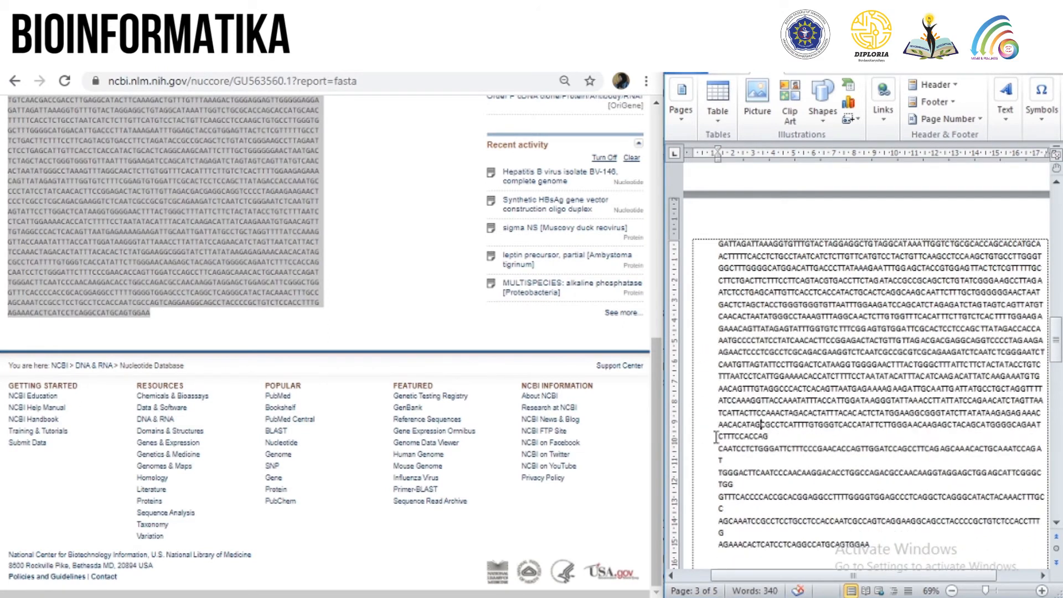
{"action": "left_click", "coordinate": [717, 449]}
{"action": "key", "text": "BackSpace"}
{"action": "key", "text": "BackSpace"}
{"action": "left_click", "coordinate": [716, 462]}
{"action": "key", "text": "BackSpace"}
{"action": "key", "text": "BackSpace"}
{"action": "left_click", "coordinate": [715, 475]}
{"action": "key", "text": "BackSpace"}
{"action": "left_click", "coordinate": [716, 485]}
{"action": "key", "text": "BackSpace"}
{"action": "key", "text": "BackSpace"}
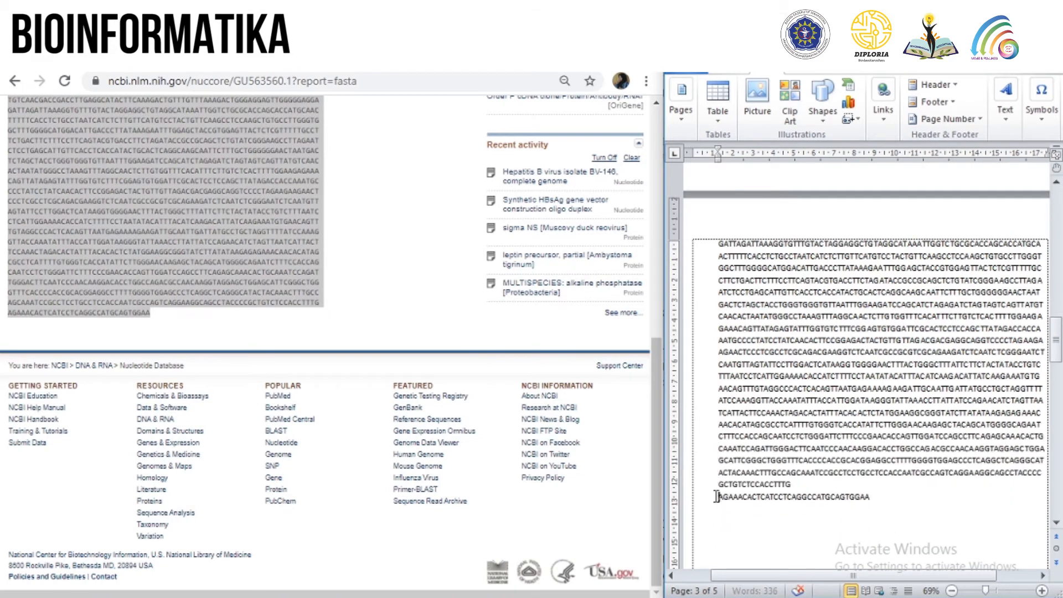
{"action": "left_click", "coordinate": [716, 497]}
{"action": "key", "text": "BackSpace"}
{"action": "key", "text": "BackSpace"}
Step: Remove the remaining line breaks in the page 2 part of the sequence, from below the FASTA label down to the part already joined
{"action": "scroll", "coordinate": [818, 403], "scroll_direction": "up", "scroll_amount": 13}
{"action": "left_click", "coordinate": [718, 362]}
{"action": "key", "text": "BackSpace"}
{"action": "key", "text": "BackSpace"}
{"action": "left_click", "coordinate": [717, 373]}
{"action": "key", "text": "BackSpace"}
{"action": "key", "text": "BackSpace"}
{"action": "left_click", "coordinate": [715, 385]}
{"action": "key", "text": "BackSpace"}
{"action": "key", "text": "BackSpace"}
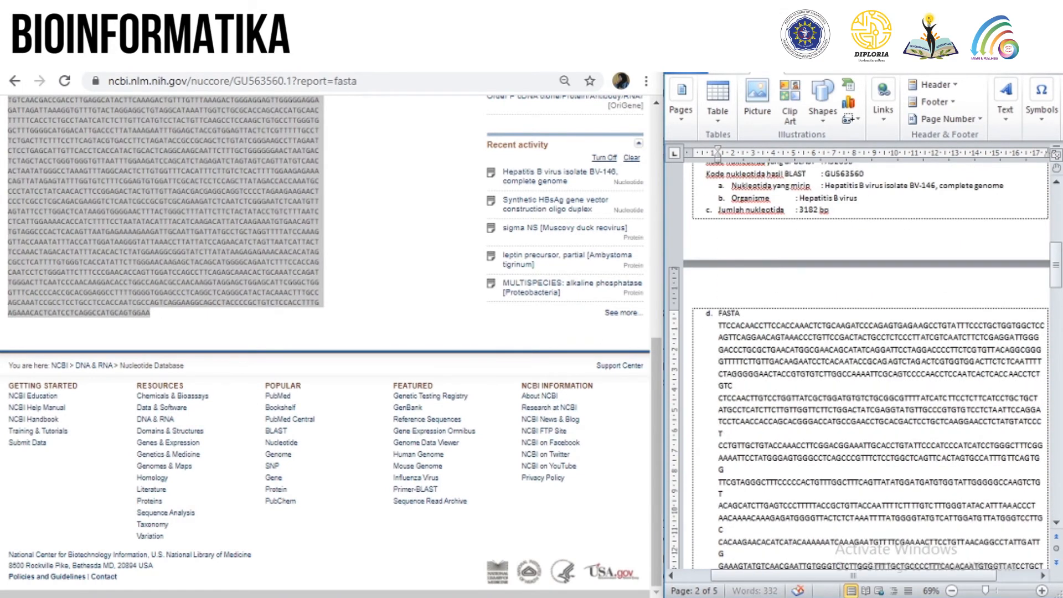
{"action": "left_click", "coordinate": [715, 398]}
{"action": "key", "text": "BackSpace"}
{"action": "key", "text": "BackSpace"}
{"action": "left_click", "coordinate": [716, 410]}
{"action": "key", "text": "BackSpace"}
{"action": "key", "text": "BackSpace"}
{"action": "left_click", "coordinate": [716, 422]}
{"action": "key", "text": "BackSpace"}
{"action": "key", "text": "BackSpace"}
{"action": "left_click", "coordinate": [716, 433]}
{"action": "key", "text": "BackSpace"}
{"action": "key", "text": "BackSpace"}
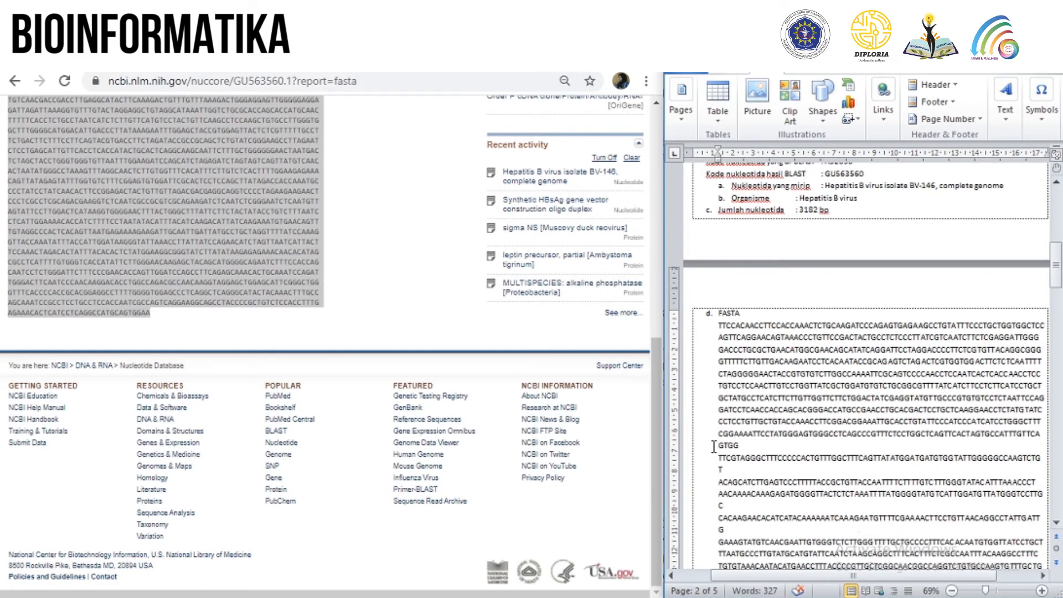
{"action": "left_click", "coordinate": [716, 481]}
{"action": "key", "text": "BackSpace"}
{"action": "key", "text": "BackSpace"}
{"action": "left_click", "coordinate": [716, 494]}
{"action": "key", "text": "BackSpace"}
{"action": "key", "text": "BackSpace"}
{"action": "left_click", "coordinate": [716, 506]}
{"action": "key", "text": "BackSpace"}
{"action": "key", "text": "BackSpace"}
{"action": "left_click", "coordinate": [716, 518]}
{"action": "key", "text": "BackSpace"}
{"action": "key", "text": "BackSpace"}
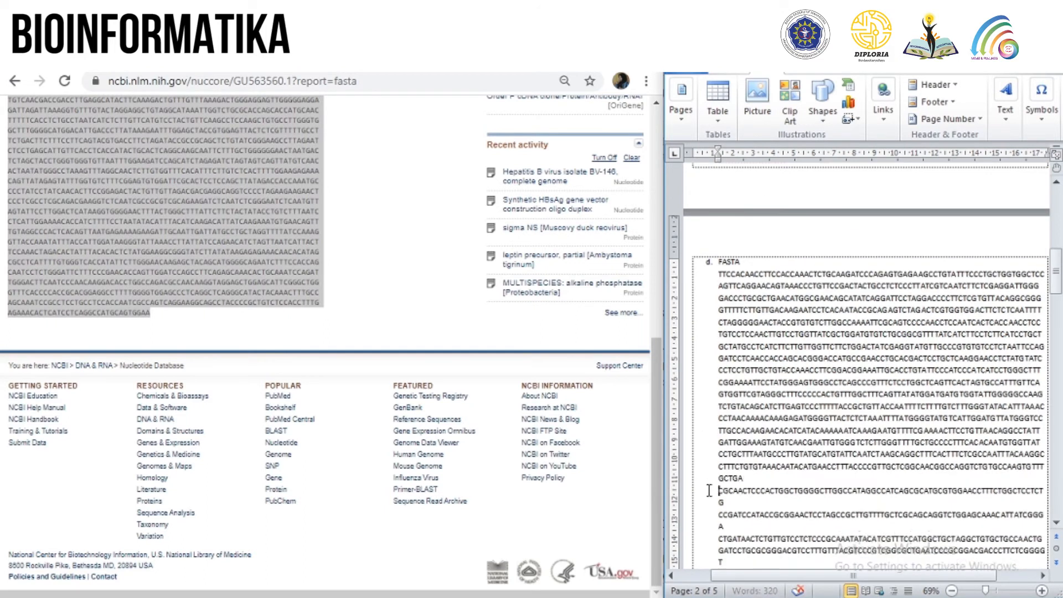
{"action": "left_click", "coordinate": [716, 527]}
{"action": "key", "text": "BackSpace"}
{"action": "key", "text": "BackSpace"}
{"action": "left_click", "coordinate": [716, 538]}
{"action": "key", "text": "BackSpace"}
{"action": "key", "text": "BackSpace"}
{"action": "scroll", "coordinate": [716, 538], "scroll_direction": "down", "scroll_amount": 2}
{"action": "left_click", "coordinate": [706, 483]}
{"action": "key", "text": "BackSpace"}
{"action": "left_click", "coordinate": [716, 473]}
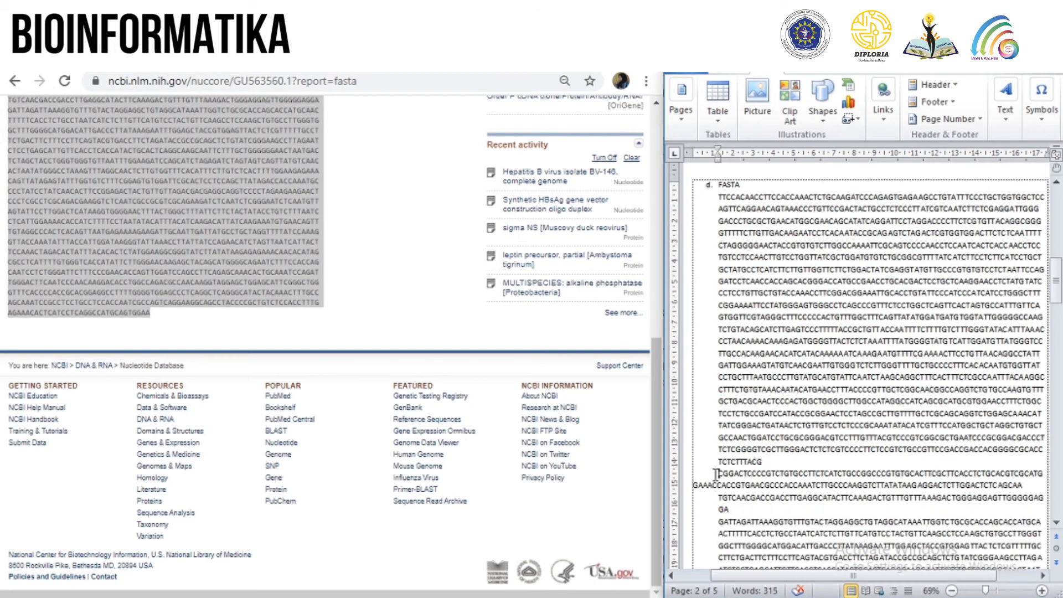
{"action": "left_click", "coordinate": [717, 497]}
{"action": "key", "text": "BackSpace"}
{"action": "left_click", "coordinate": [717, 509]}
{"action": "key", "text": "BackSpace"}
Step: Review the joined FASTA sequence and the filled-in sections 1 to 4 of the worksheet
{"action": "scroll", "coordinate": [788, 475], "scroll_direction": "down", "scroll_amount": 13}
{"action": "scroll", "coordinate": [897, 378], "scroll_direction": "up", "scroll_amount": 7}
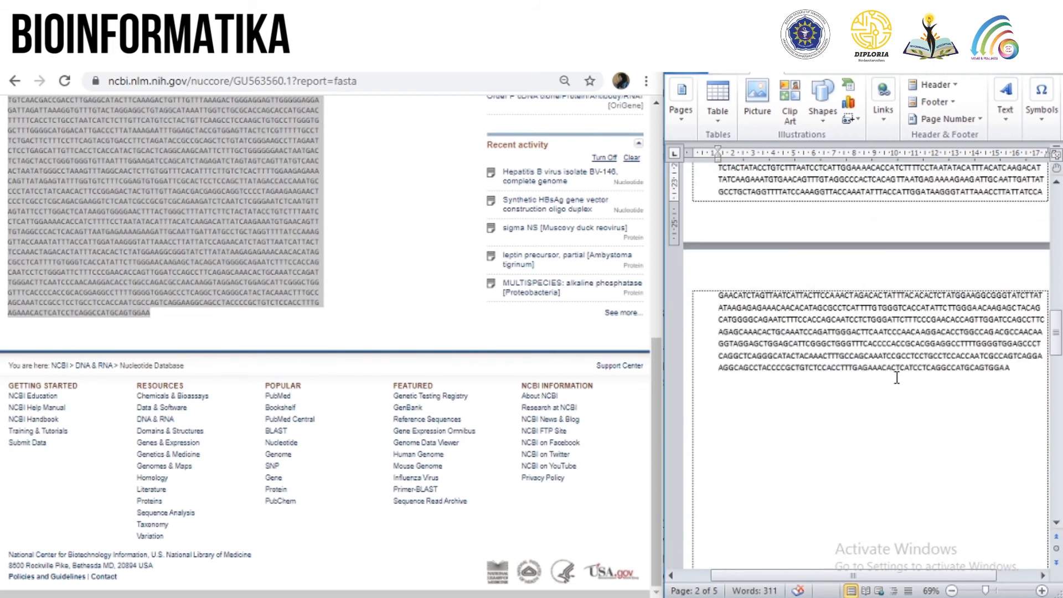
{"action": "scroll", "coordinate": [896, 377], "scroll_direction": "up", "scroll_amount": 15}
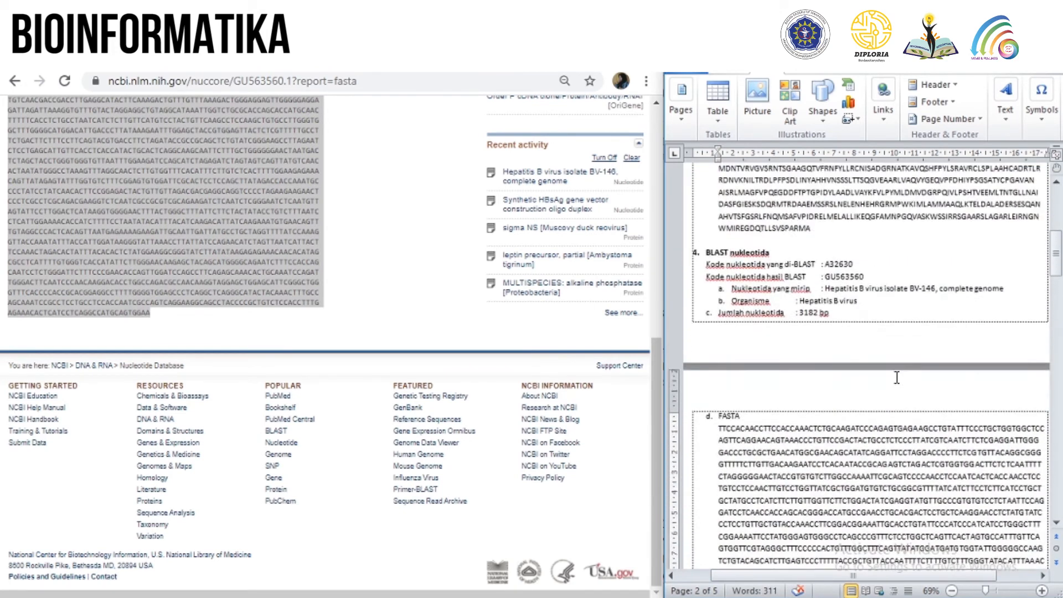
{"action": "scroll", "coordinate": [897, 378], "scroll_direction": "up", "scroll_amount": 3}
{"action": "scroll", "coordinate": [896, 377], "scroll_direction": "up", "scroll_amount": 1}
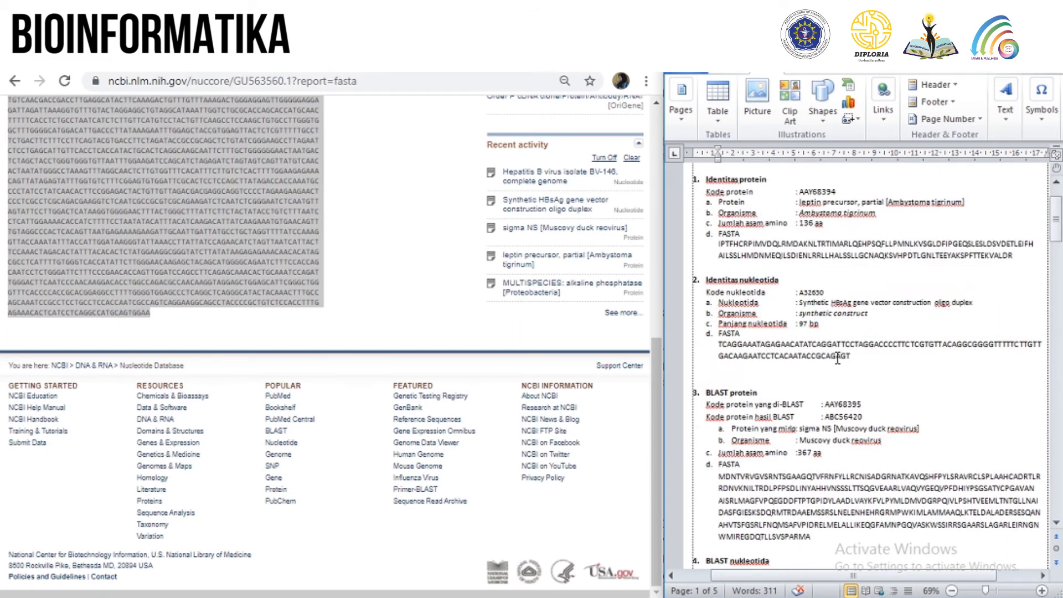
{"action": "scroll", "coordinate": [837, 350], "scroll_direction": "down", "scroll_amount": 1}
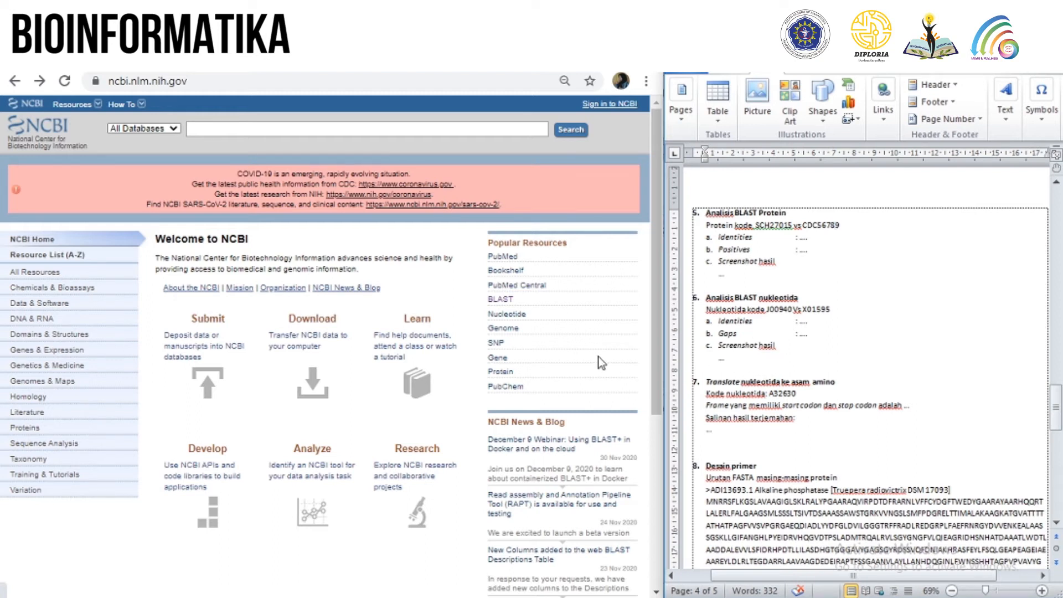
Step: Open Protein BLAST from the NCBI home page and enable aligning two or more sequences
{"action": "left_click", "coordinate": [507, 300]}
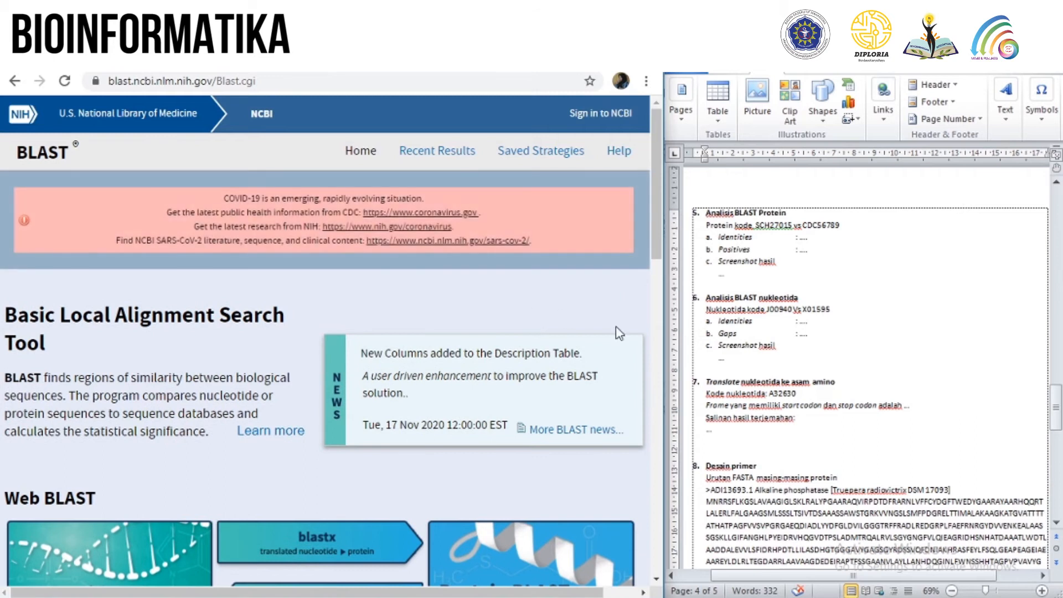
{"action": "scroll", "coordinate": [654, 399], "scroll_direction": "down", "scroll_amount": 1}
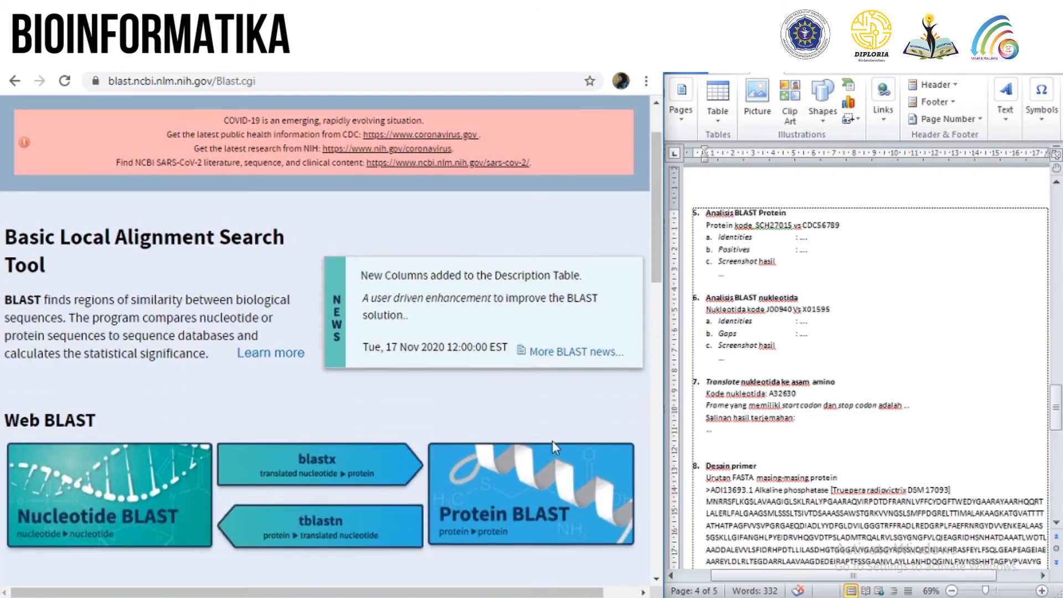
{"action": "left_click", "coordinate": [547, 471]}
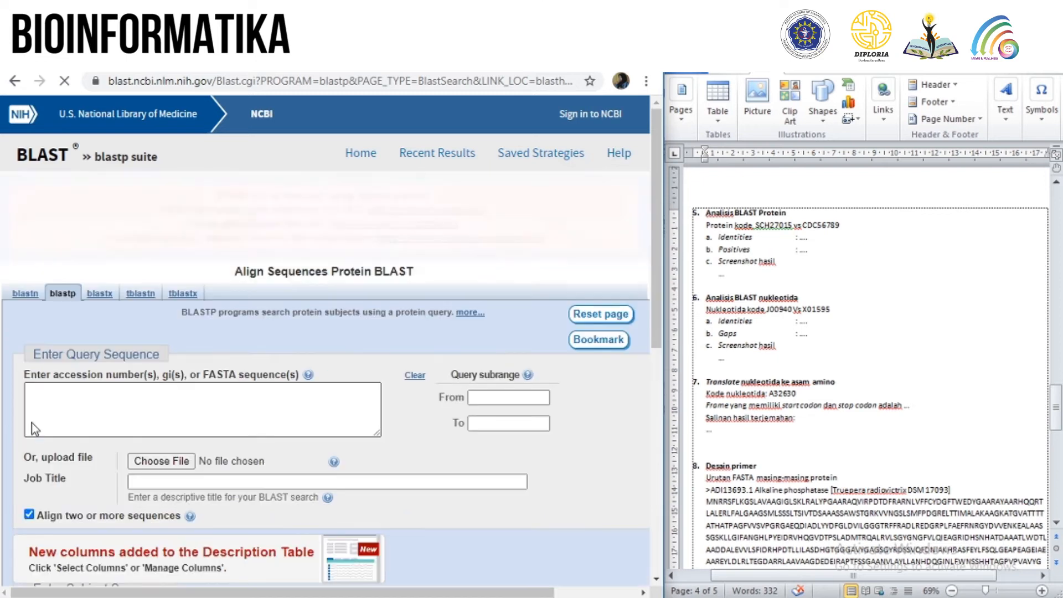
{"action": "left_click", "coordinate": [28, 514]}
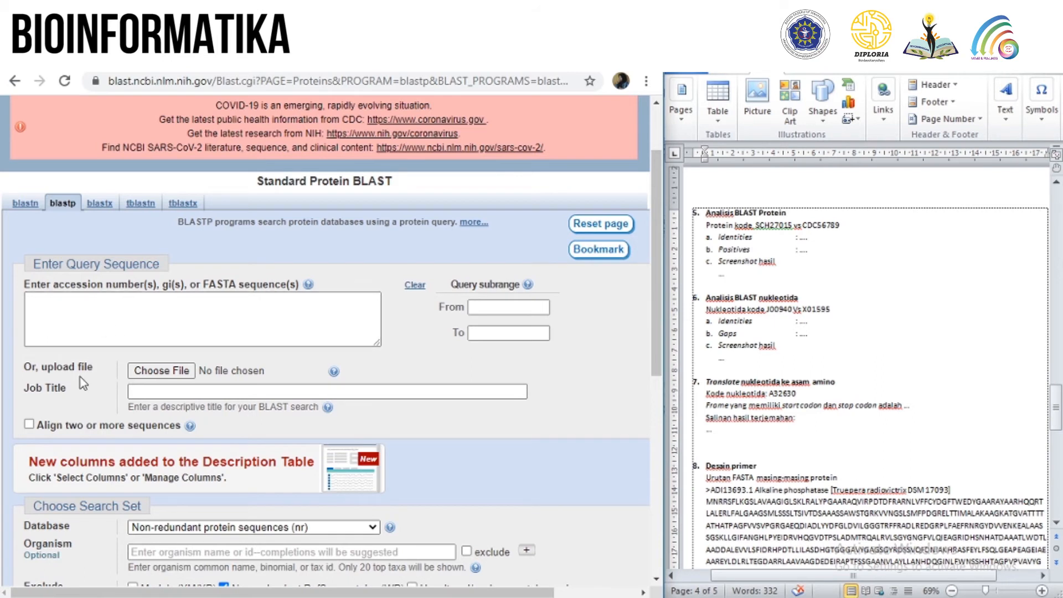
{"action": "scroll", "coordinate": [81, 377], "scroll_direction": "down", "scroll_amount": 2}
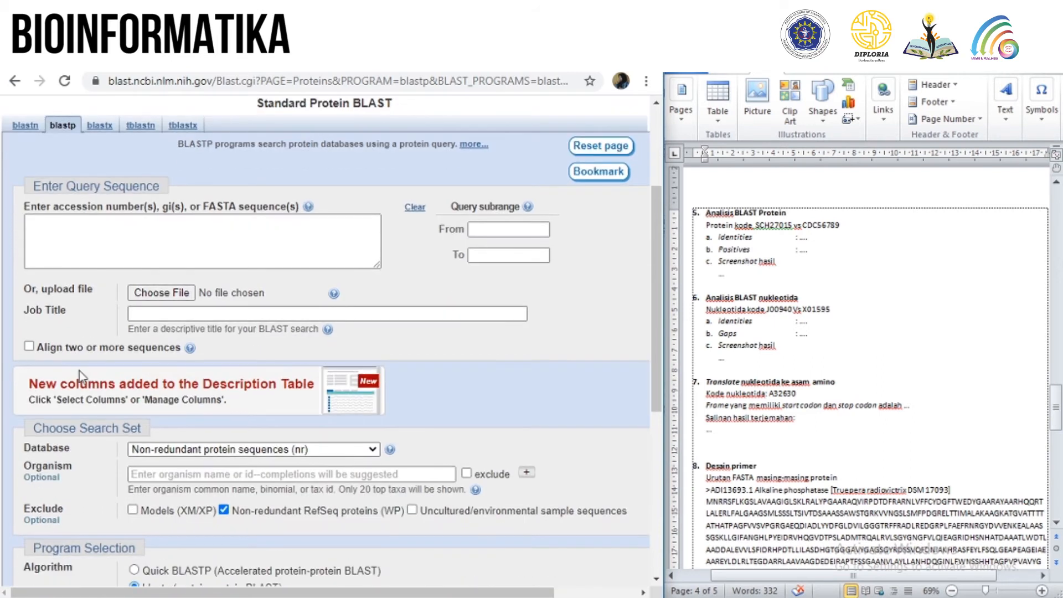
{"action": "left_click", "coordinate": [29, 348]}
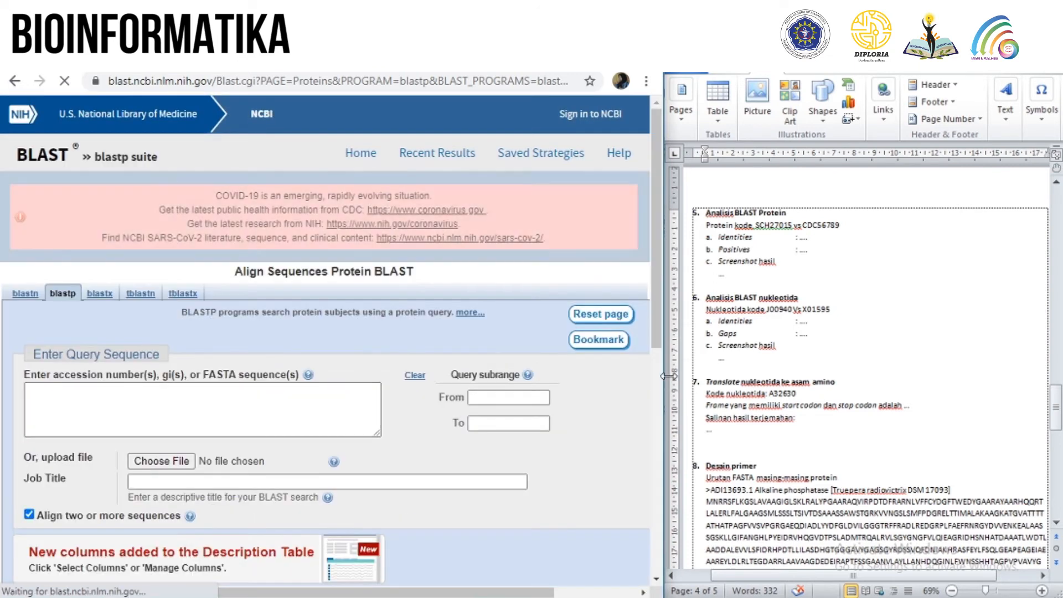
Step: Copy SCH27015 into the query sequence and CDC56789 into the subject sequence, and run the protein BLAST
{"action": "double_click", "coordinate": [774, 226]}
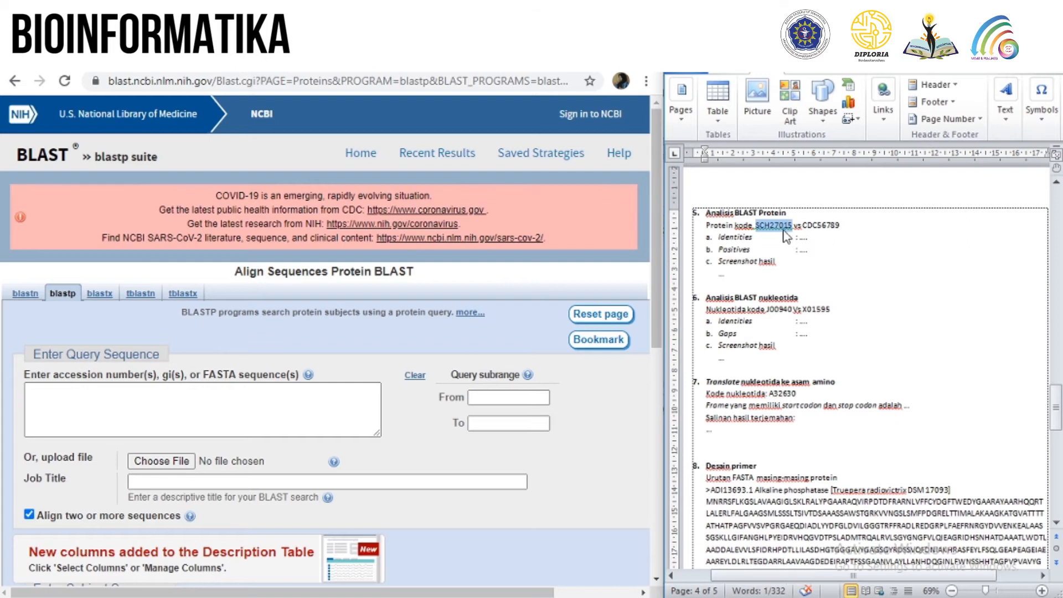
{"action": "left_click", "coordinate": [161, 410]}
{"action": "key", "text": "ctrl+v"}
{"action": "scroll", "coordinate": [243, 292], "scroll_direction": "down", "scroll_amount": 3}
{"action": "double_click", "coordinate": [821, 225]}
{"action": "key", "text": "ctrl+c"}
{"action": "left_click", "coordinate": [90, 486]}
{"action": "key", "text": "ctrl+v"}
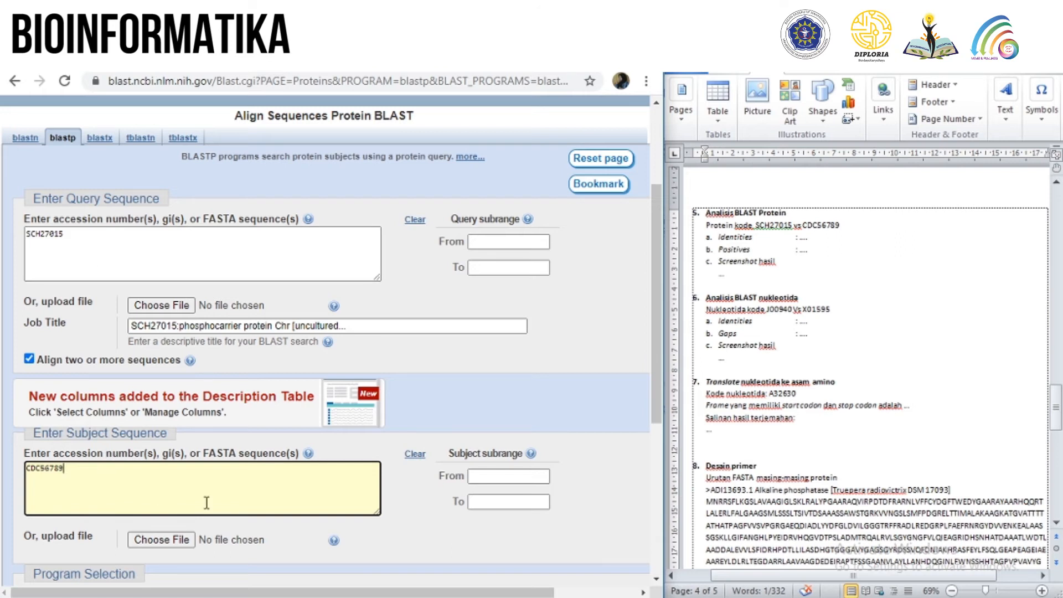
{"action": "scroll", "coordinate": [202, 501], "scroll_direction": "down", "scroll_amount": 4}
{"action": "left_click", "coordinate": [83, 437]}
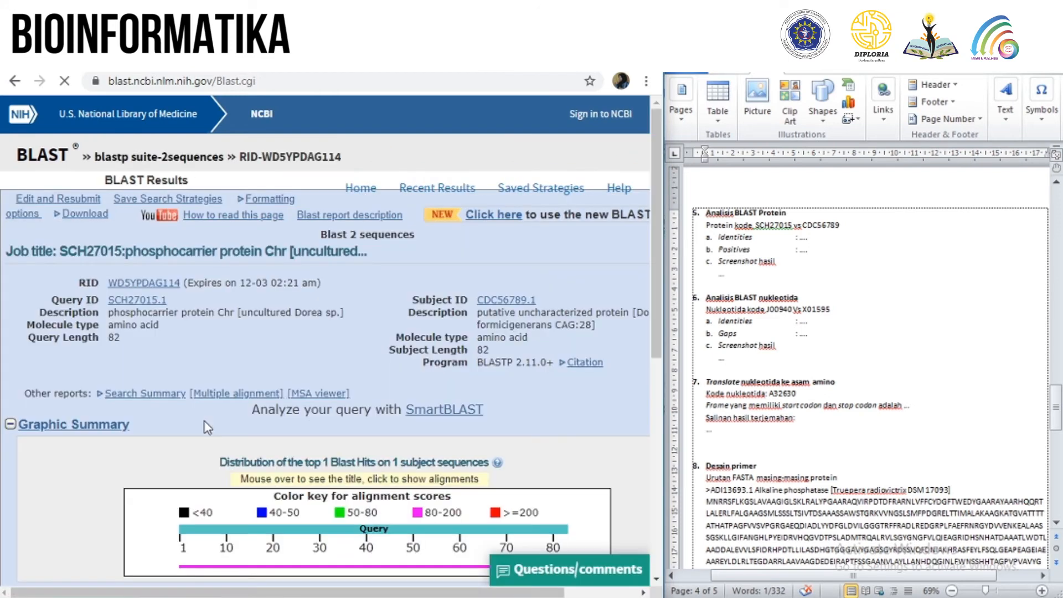
Step: Copy the Identities result 81/82(99%) from the alignment into Identities under Analisis BLAST Protein
{"action": "scroll", "coordinate": [257, 397], "scroll_direction": "down", "scroll_amount": 7}
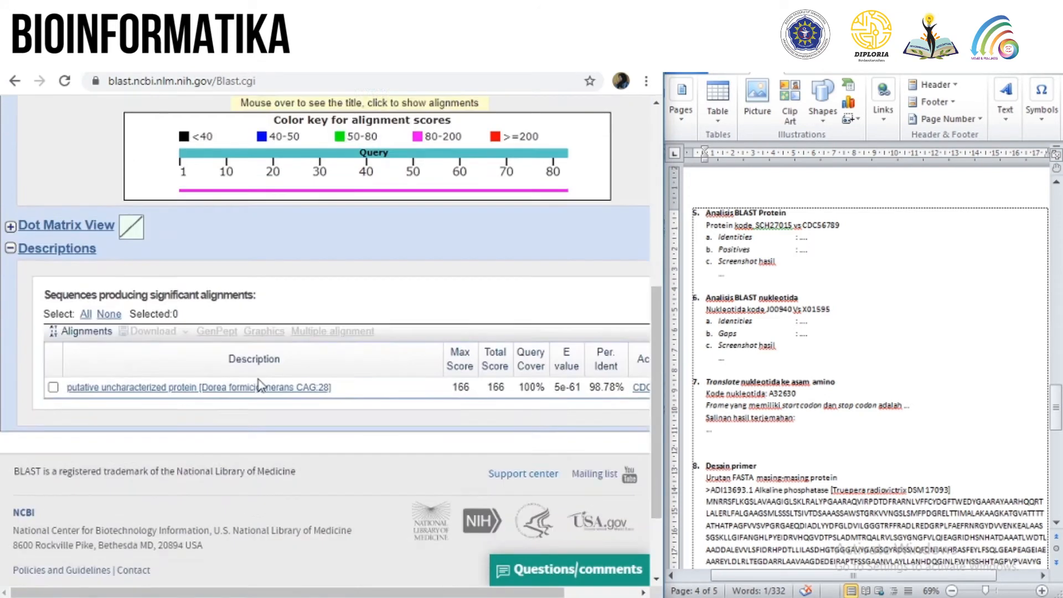
{"action": "scroll", "coordinate": [263, 399], "scroll_direction": "down", "scroll_amount": 5}
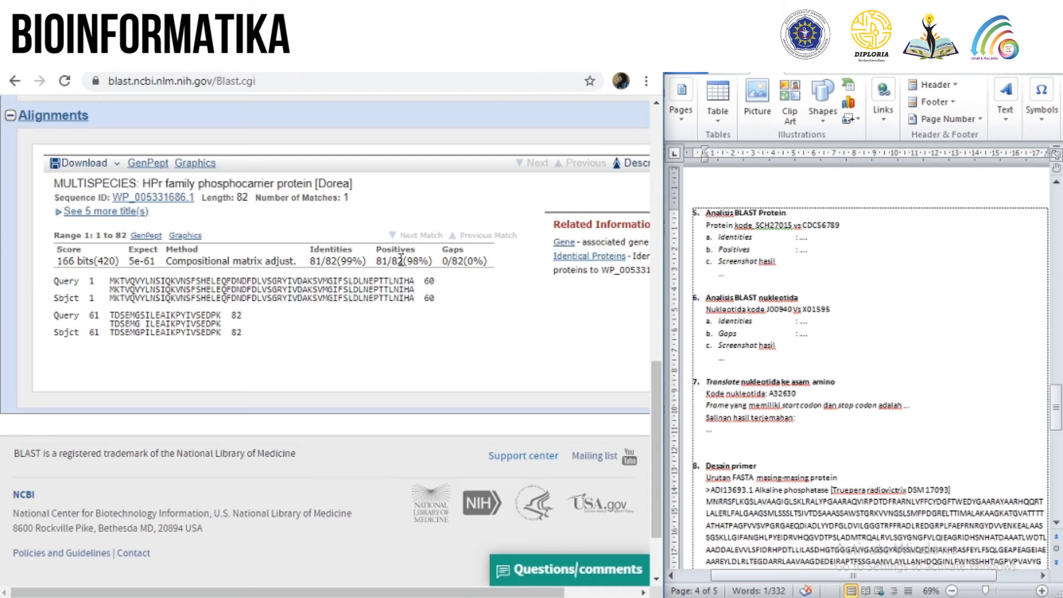
{"action": "left_click_drag", "start_coordinate": [310, 263], "coordinate": [365, 263]}
{"action": "key", "text": "ctrl+c"}
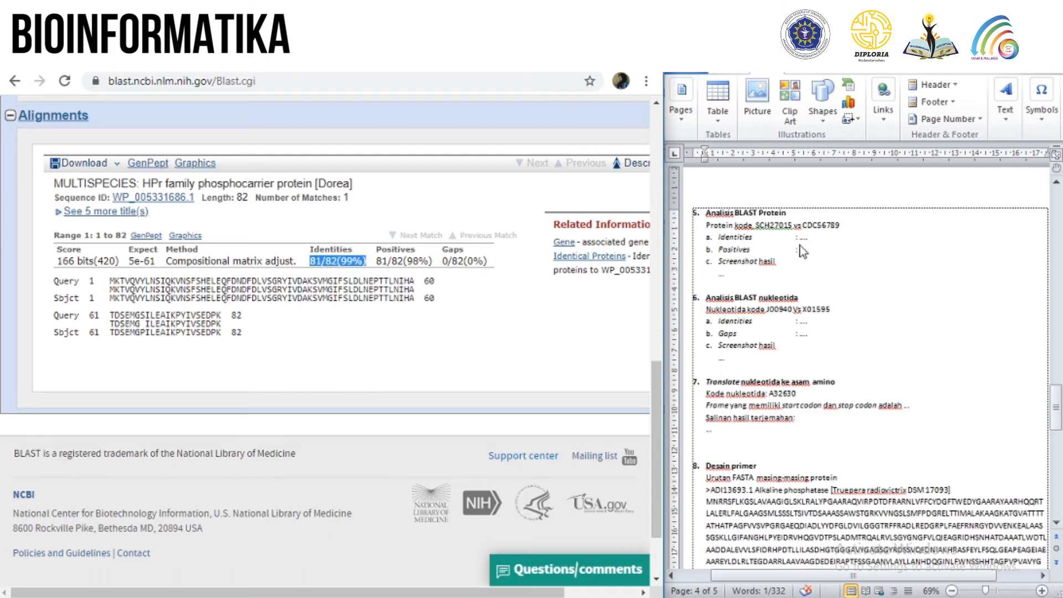
{"action": "left_click_drag", "start_coordinate": [799, 238], "coordinate": [810, 241]}
{"action": "key", "text": "ctrl+v"}
{"action": "key", "text": "ctrl+z"}
{"action": "right_click", "coordinate": [834, 240]}
{"action": "left_click", "coordinate": [920, 300]}
Step: Copy the Positives result 81/82(98%) from the alignment into Positives under Analisis BLAST Protein
{"action": "left_click_drag", "start_coordinate": [377, 262], "coordinate": [432, 262]}
{"action": "key", "text": "ctrl+c"}
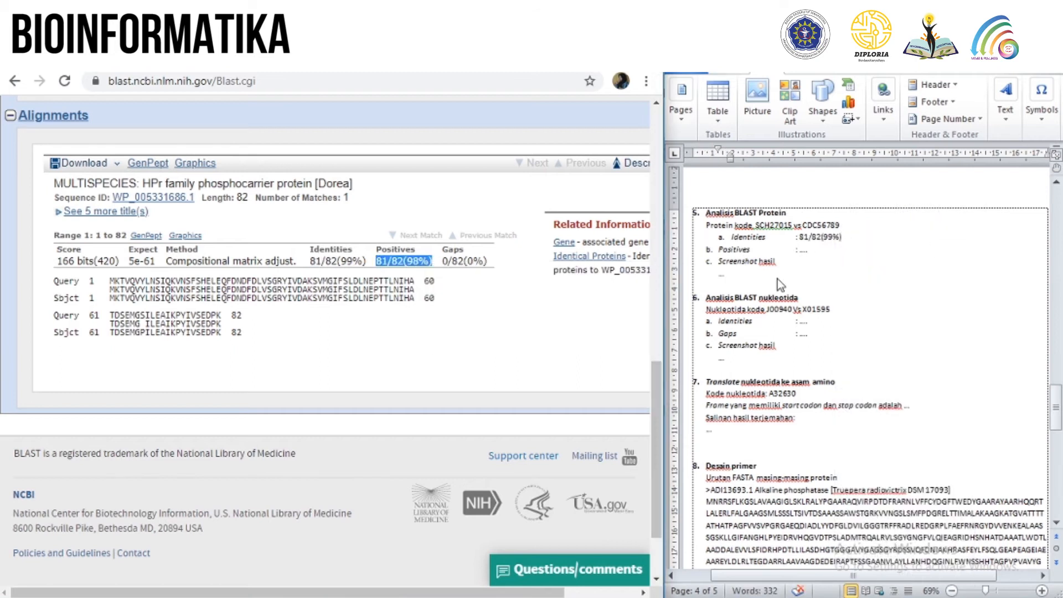
{"action": "left_click_drag", "start_coordinate": [799, 250], "coordinate": [810, 252]}
{"action": "right_click", "coordinate": [805, 250]}
{"action": "left_click", "coordinate": [885, 298]}
Step: Capture a screenshot of the protein alignment and paste it in place of the dots under Screenshot hasil in section 5
{"action": "left_click", "coordinate": [729, 280]}
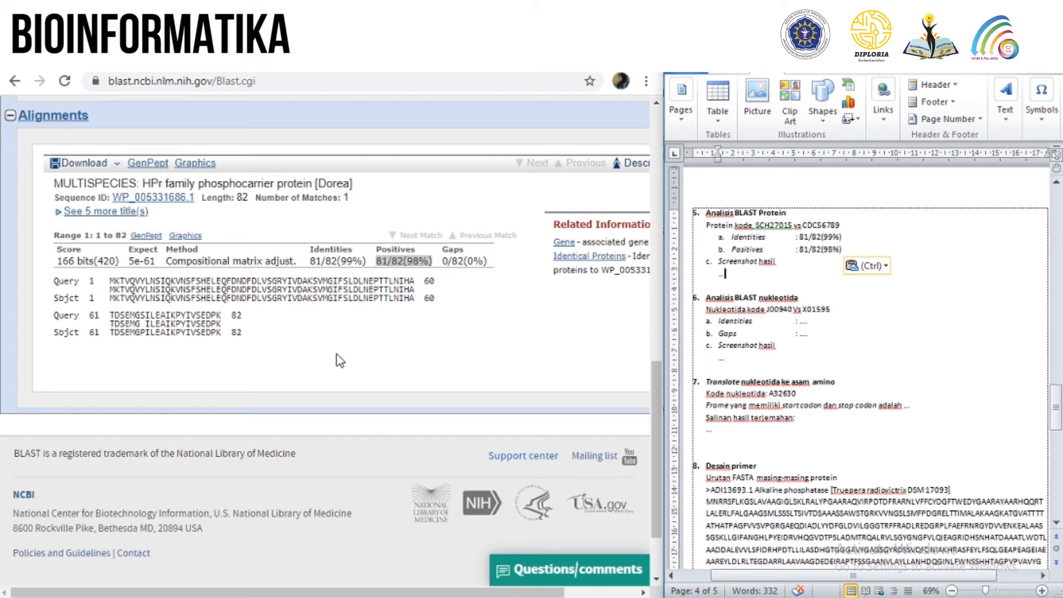
{"action": "key", "text": "super+shift+s"}
{"action": "left_click", "coordinate": [419, 385]}
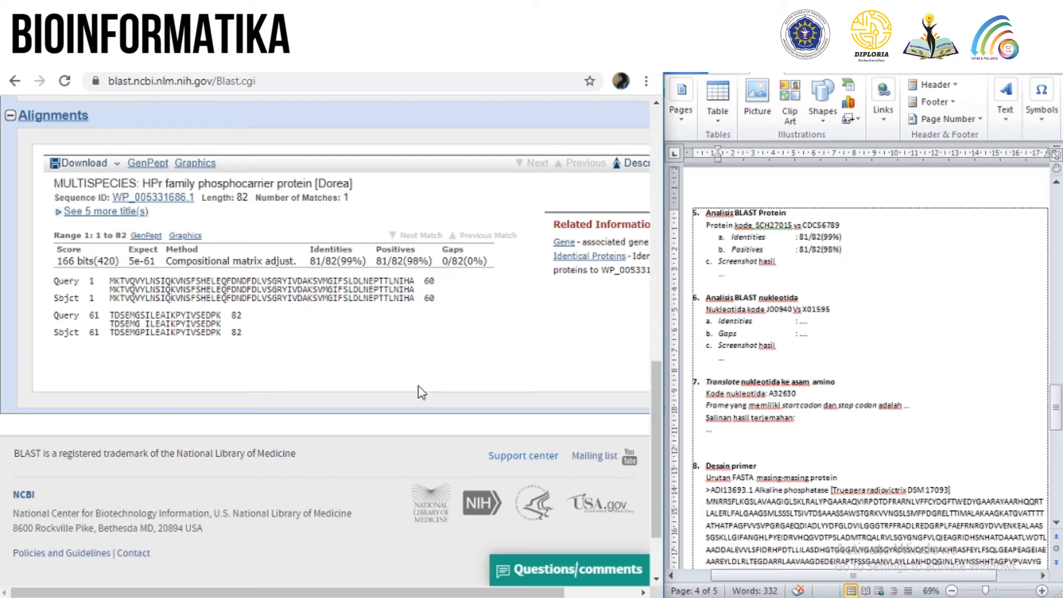
{"action": "left_click", "coordinate": [742, 273]}
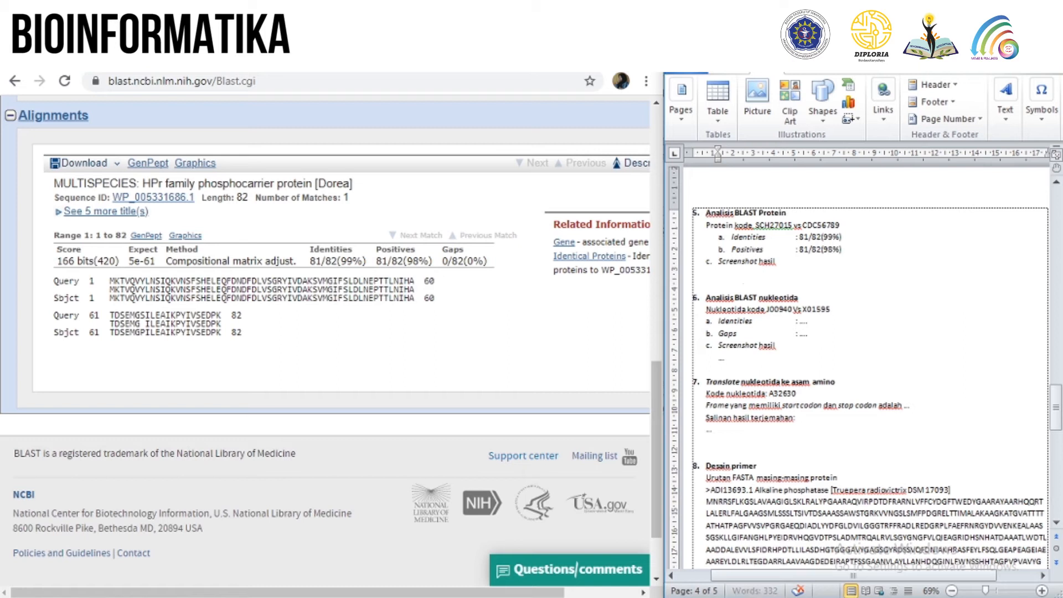
{"action": "key", "text": "BackSpace"}
{"action": "key", "text": "ctrl+v"}
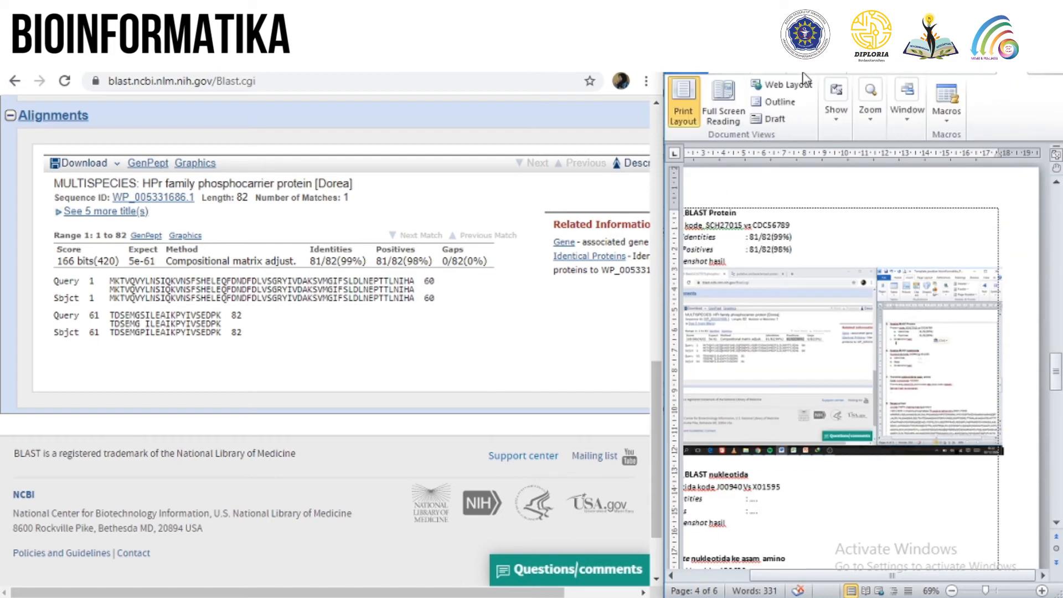
Step: Crop the pasted screenshot to the score line and alignment rows, and enlarge the cropped picture
{"action": "left_click", "coordinate": [1001, 360]}
{"action": "left_click_drag", "start_coordinate": [1001, 360], "coordinate": [892, 357]}
{"action": "left_click_drag", "start_coordinate": [809, 268], "coordinate": [808, 332]}
{"action": "key", "text": "Escape"}
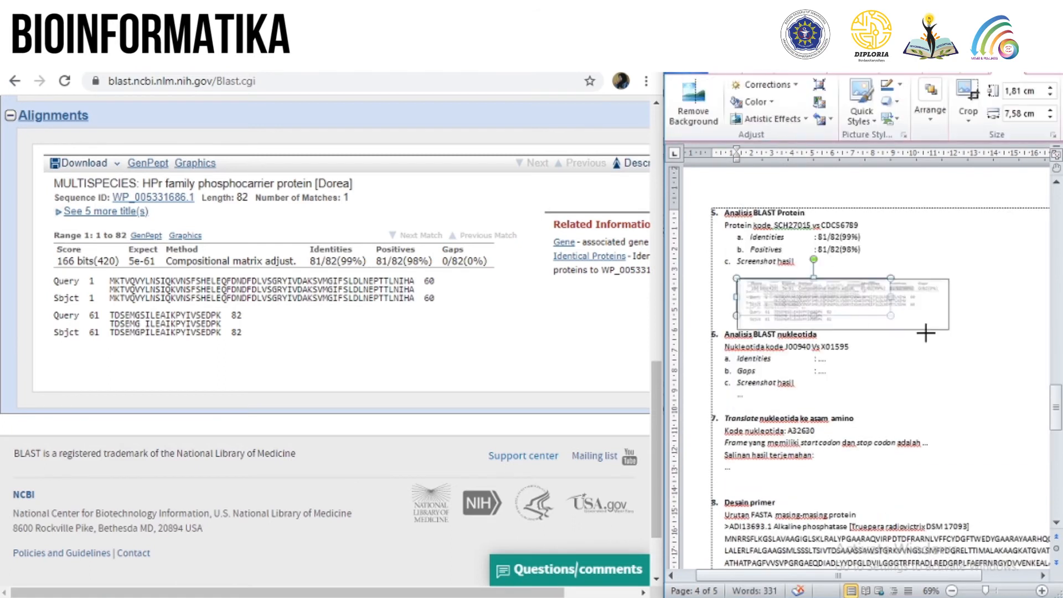
{"action": "left_click_drag", "start_coordinate": [890, 313], "coordinate": [982, 333]}
{"action": "left_click", "coordinate": [741, 382]}
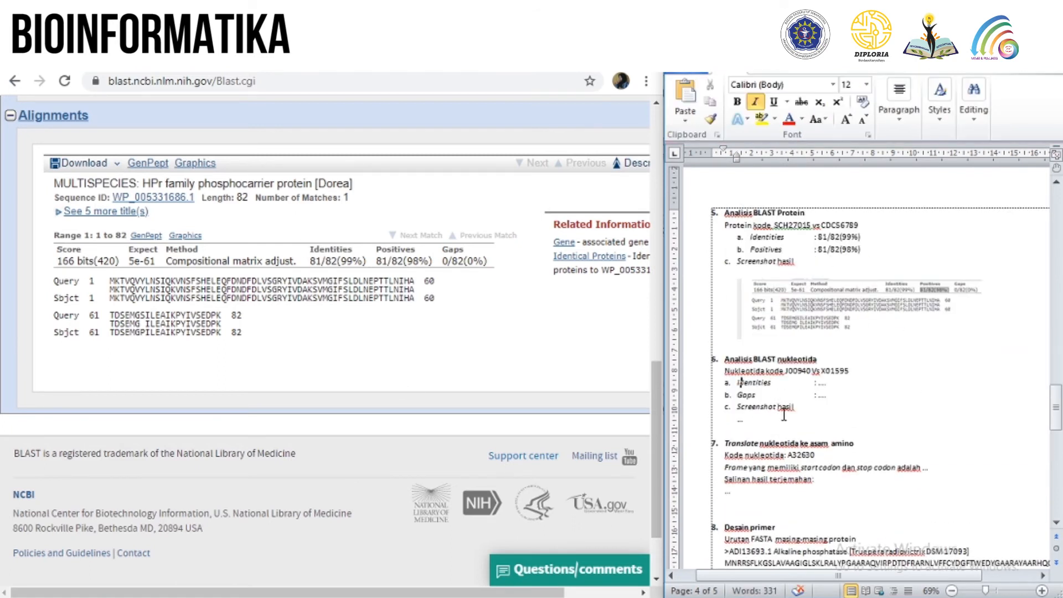
Step: Return to the BLAST form, switch to nucleotide BLAST (blastn) and enable aligning two or more sequences
{"action": "scroll", "coordinate": [290, 294], "scroll_direction": "up", "scroll_amount": 10}
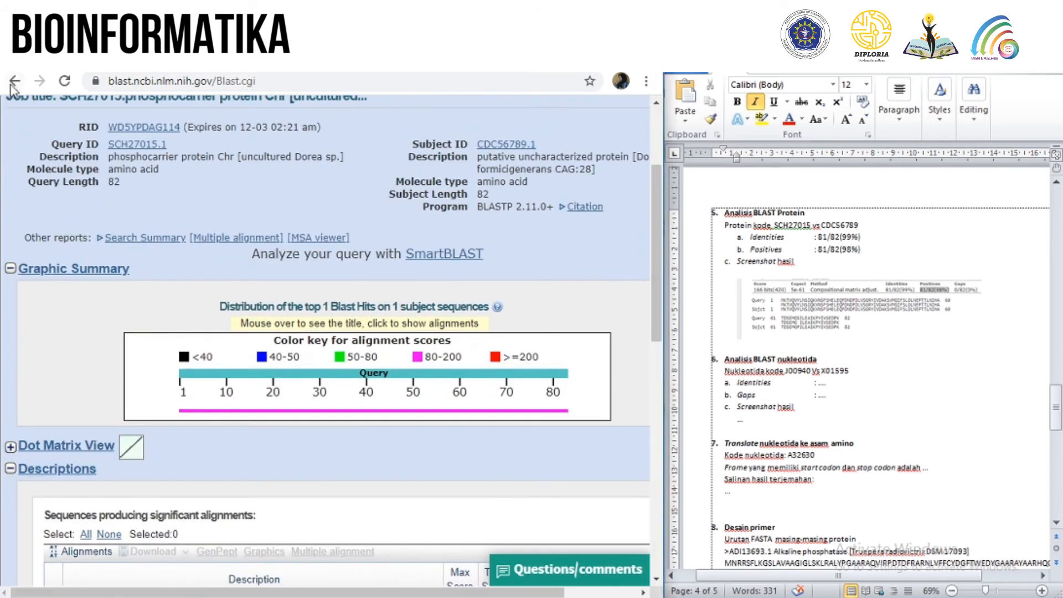
{"action": "left_click", "coordinate": [14, 81]}
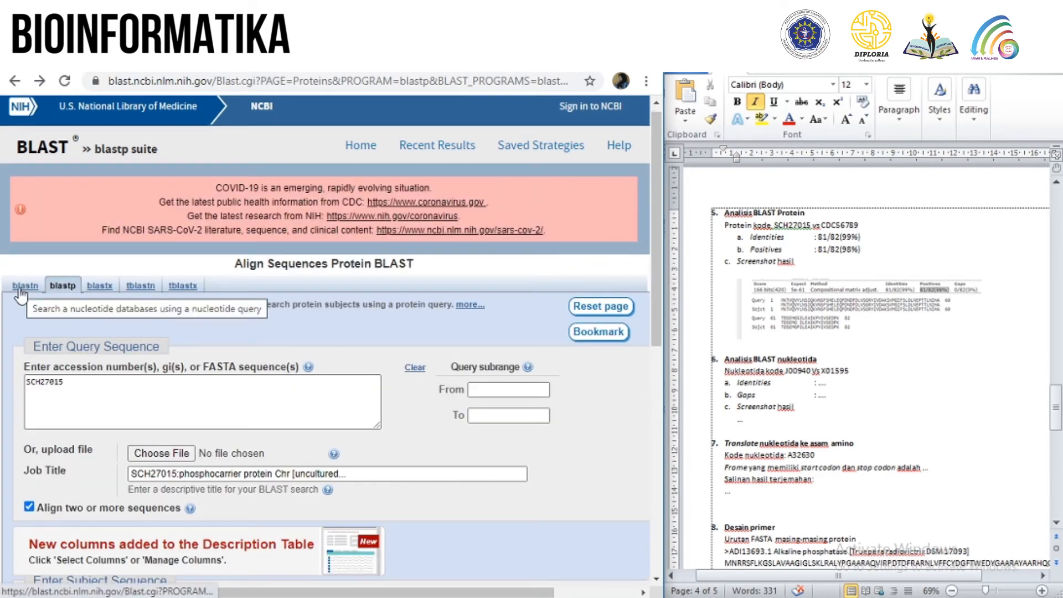
{"action": "left_click", "coordinate": [35, 294]}
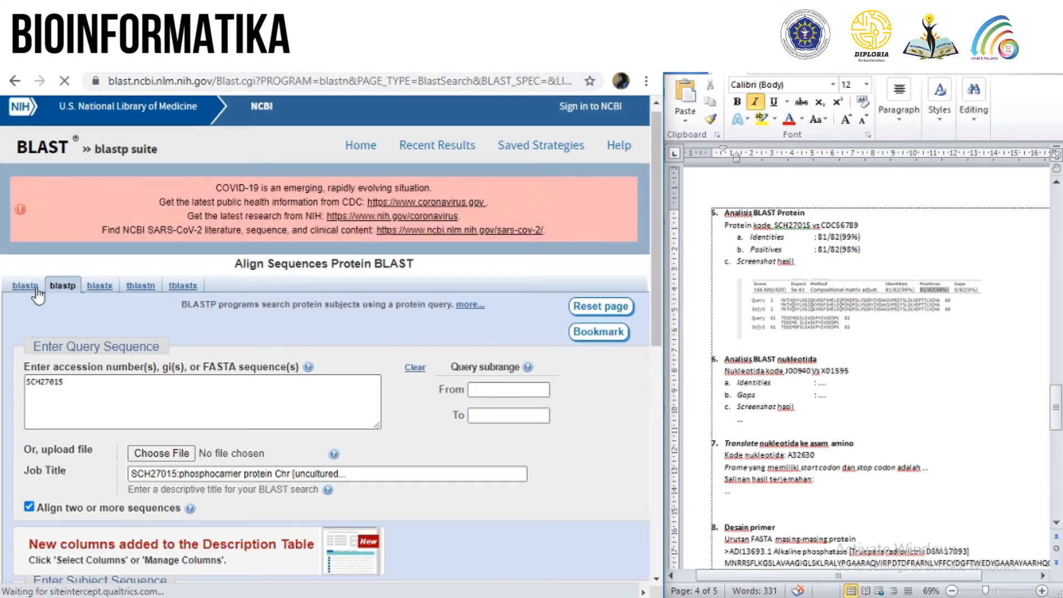
{"action": "scroll", "coordinate": [100, 303], "scroll_direction": "down", "scroll_amount": 3}
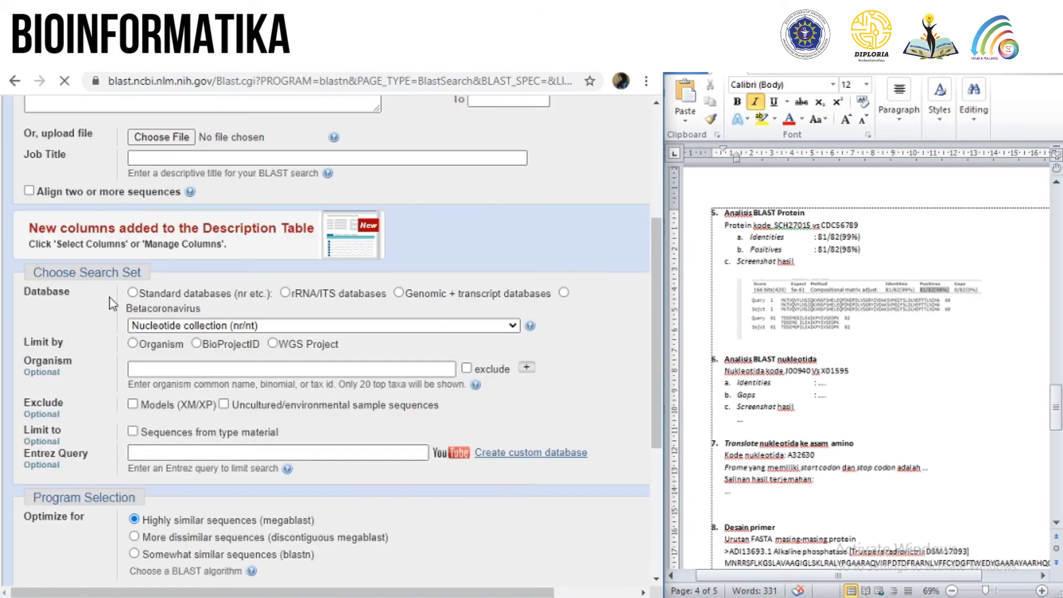
{"action": "scroll", "coordinate": [110, 247], "scroll_direction": "up", "scroll_amount": 3}
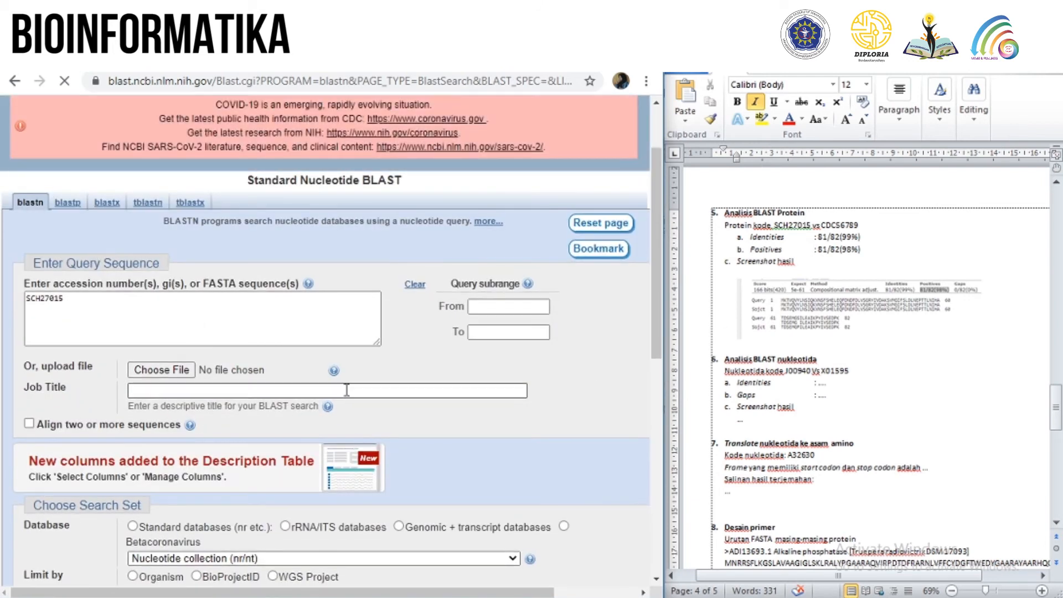
{"action": "left_click", "coordinate": [30, 424]}
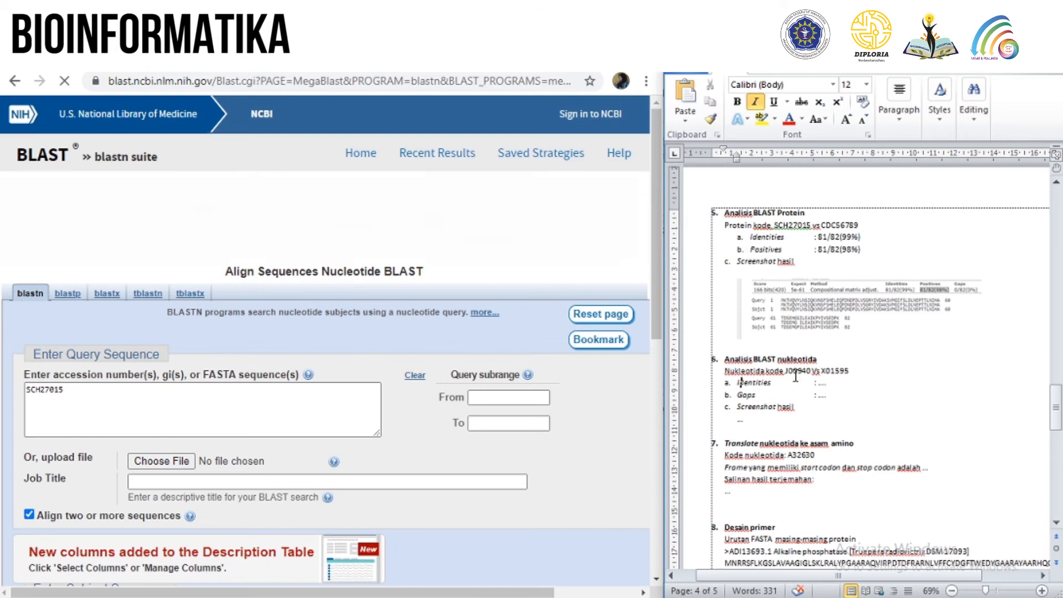
Step: Copy the nucleotide code J00940 from section 6 and paste it over the old query sequence
{"action": "double_click", "coordinate": [808, 374]}
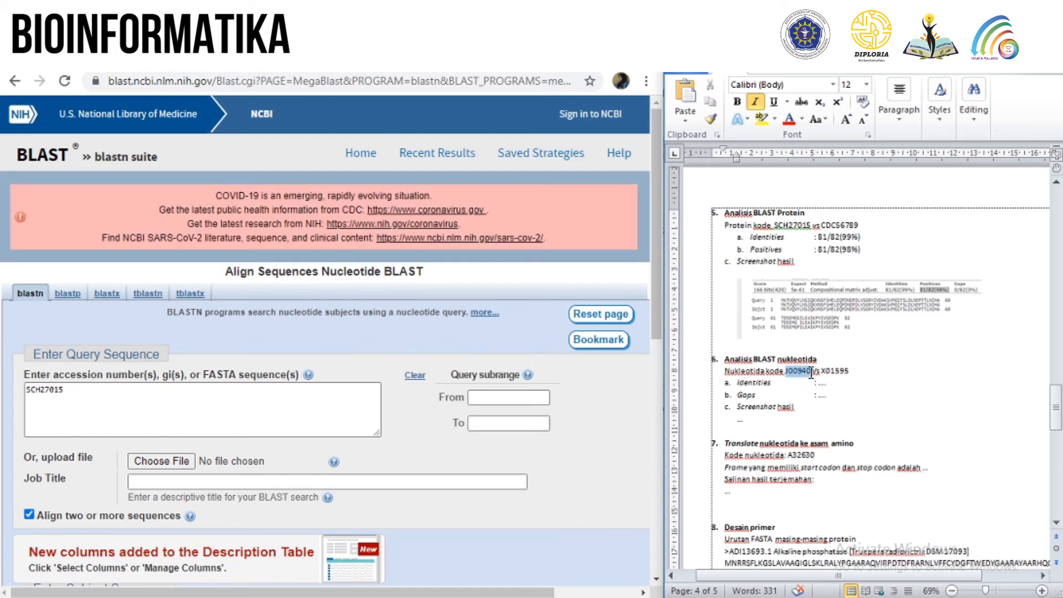
{"action": "key", "text": "ctrl+c"}
{"action": "left_click", "coordinate": [304, 392]}
{"action": "key", "text": "ctrl+a"}
{"action": "key", "text": "ctrl+v"}
Step: Copy the nucleotide code X01595 into the subject sequence and run the BLAST with megablast
{"action": "double_click", "coordinate": [830, 371]}
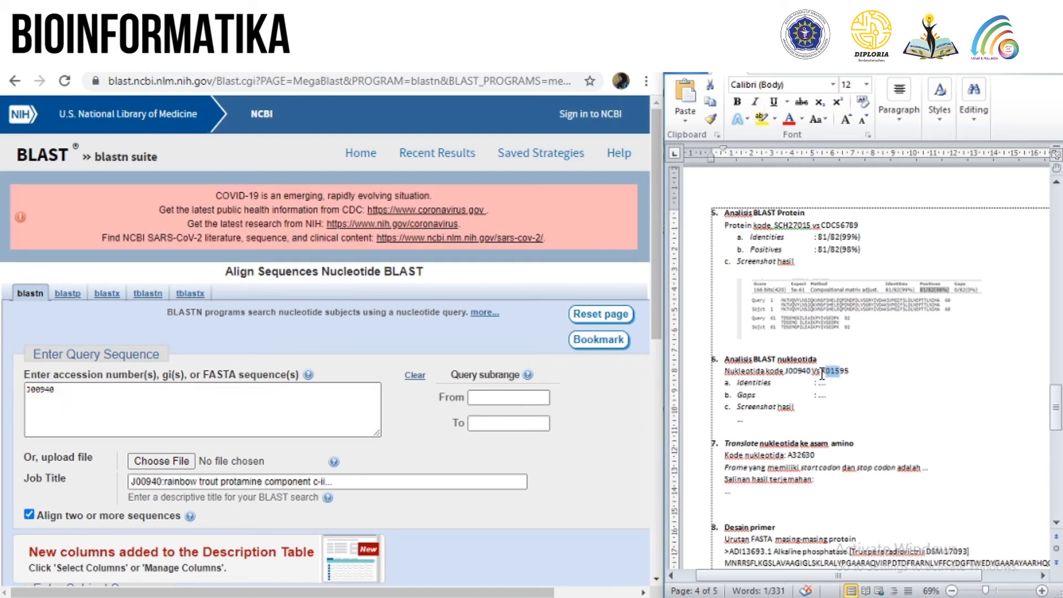
{"action": "scroll", "coordinate": [121, 408], "scroll_direction": "down", "scroll_amount": 4}
{"action": "scroll", "coordinate": [114, 532], "scroll_direction": "down", "scroll_amount": 3}
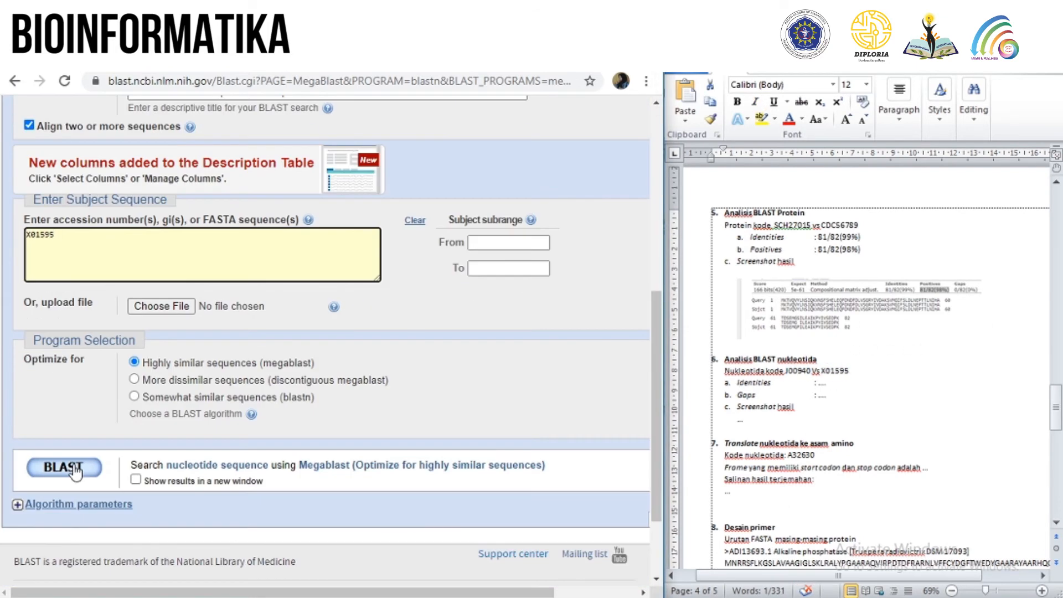
{"action": "left_click", "coordinate": [66, 467]}
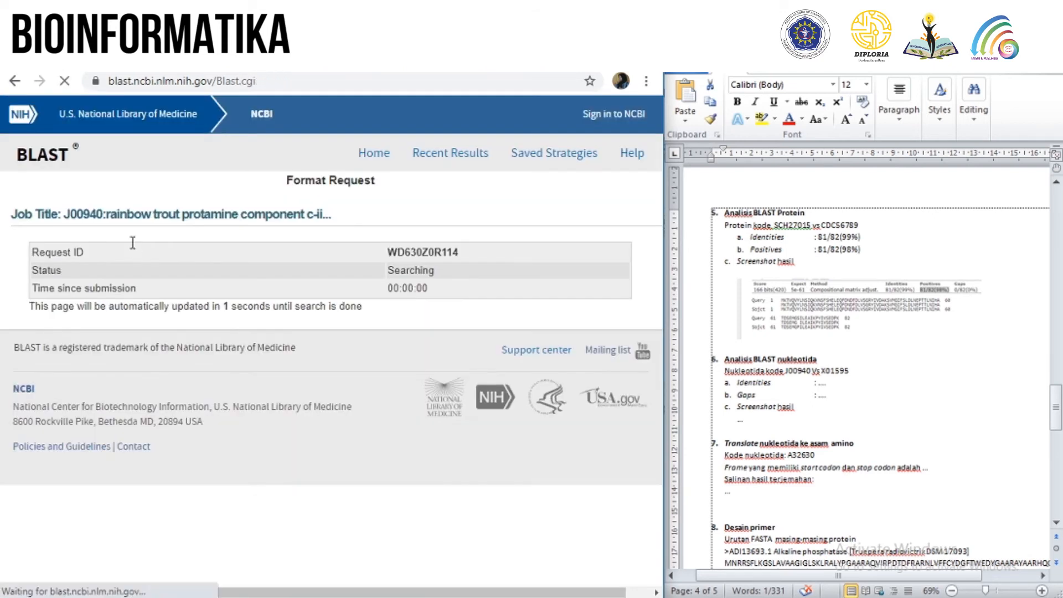
Step: Open the alignment of the nucleotide BLAST result and copy 191/198(96%) into Identities under Analisis BLAST nukleotida
{"action": "scroll", "coordinate": [164, 255], "scroll_direction": "down", "scroll_amount": 12}
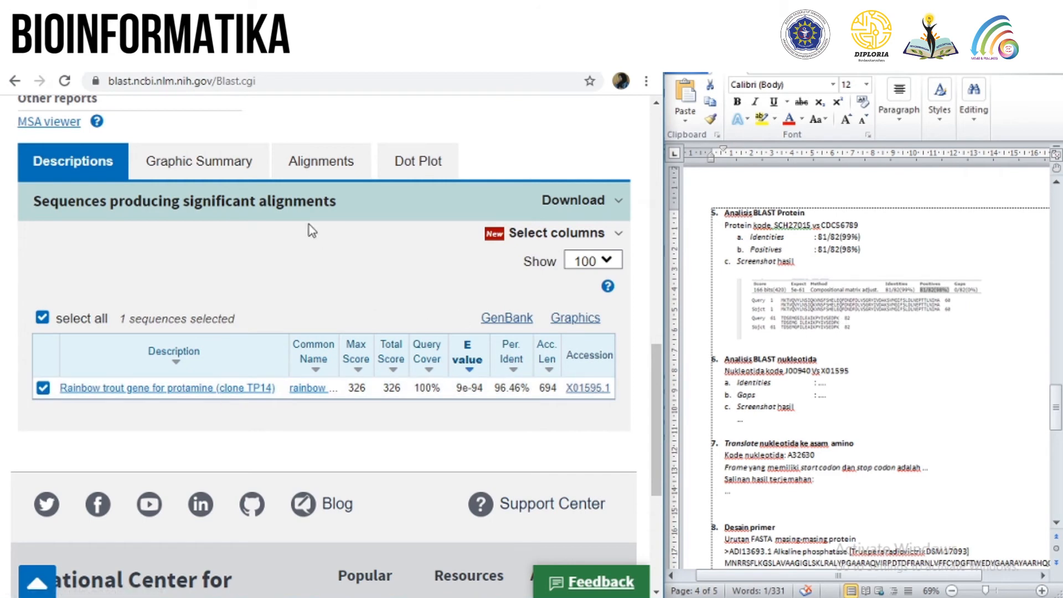
{"action": "left_click", "coordinate": [313, 172]}
{"action": "scroll", "coordinate": [313, 392], "scroll_direction": "down", "scroll_amount": 3}
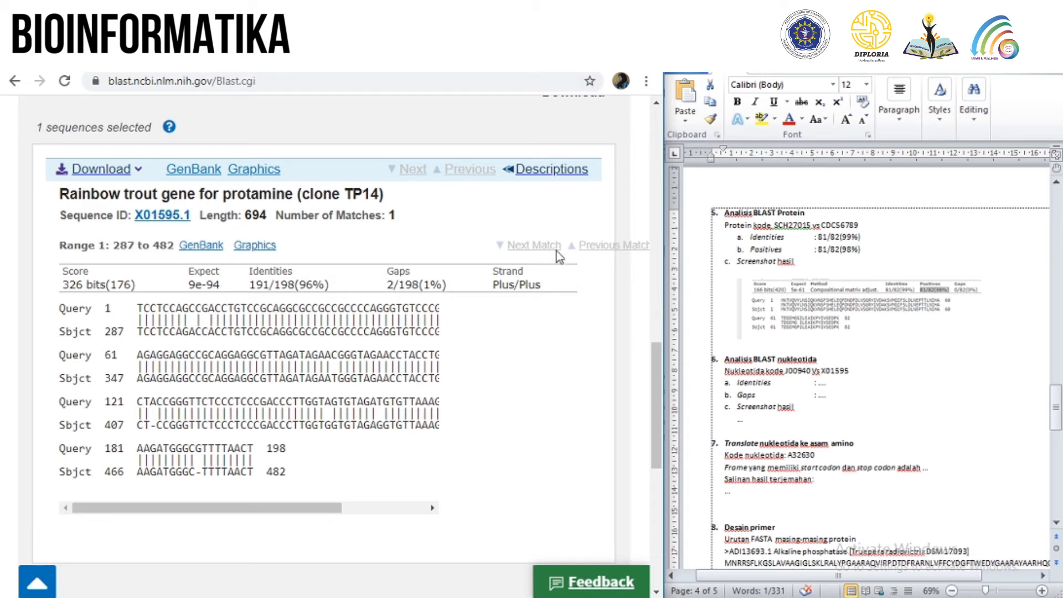
{"action": "left_click_drag", "start_coordinate": [249, 285], "coordinate": [340, 289]}
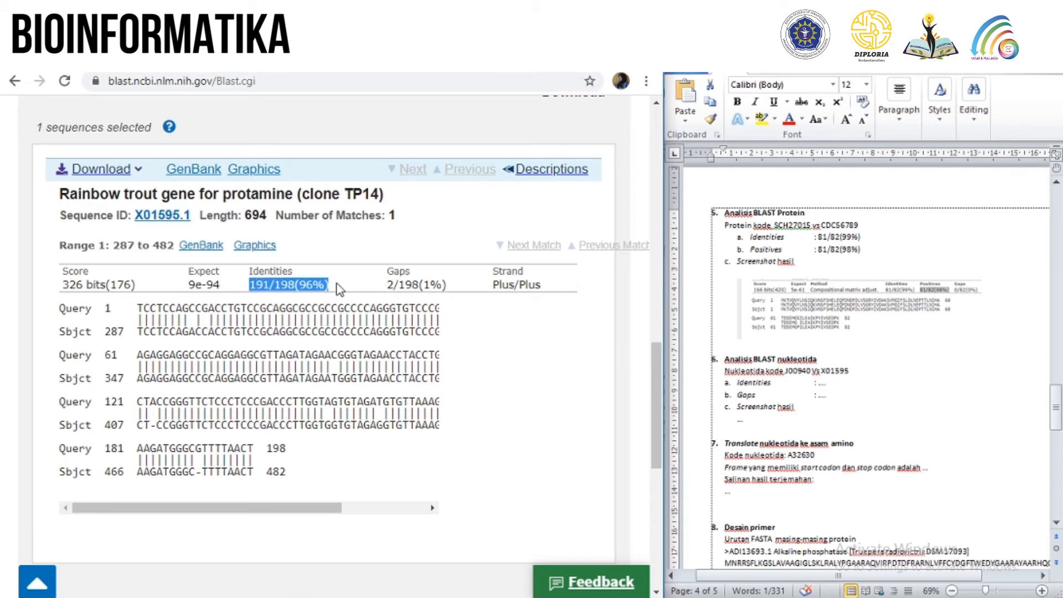
{"action": "left_click", "coordinate": [830, 383]}
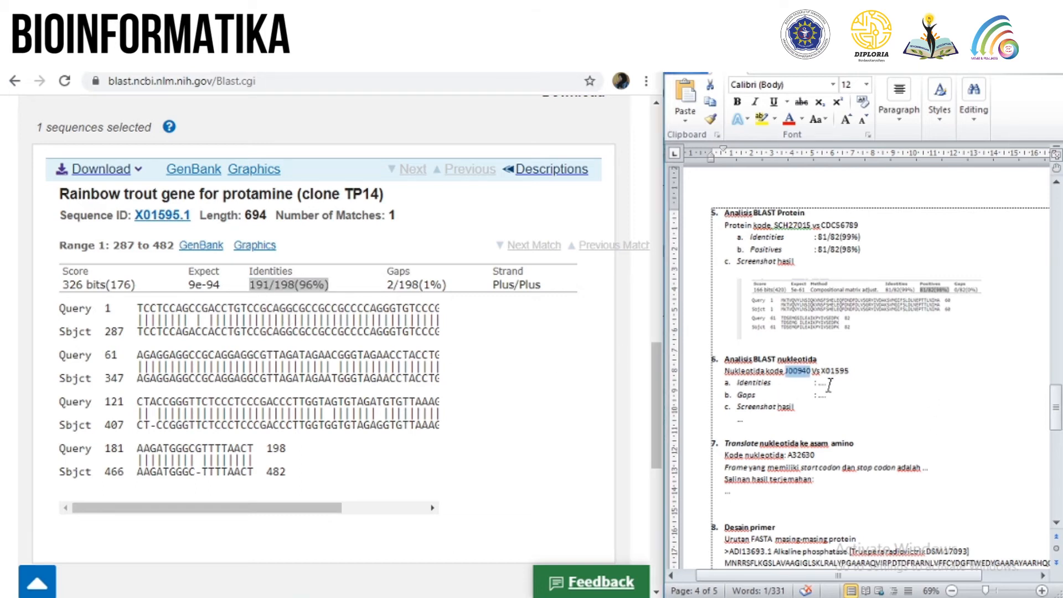
{"action": "key", "text": "ctrl+v"}
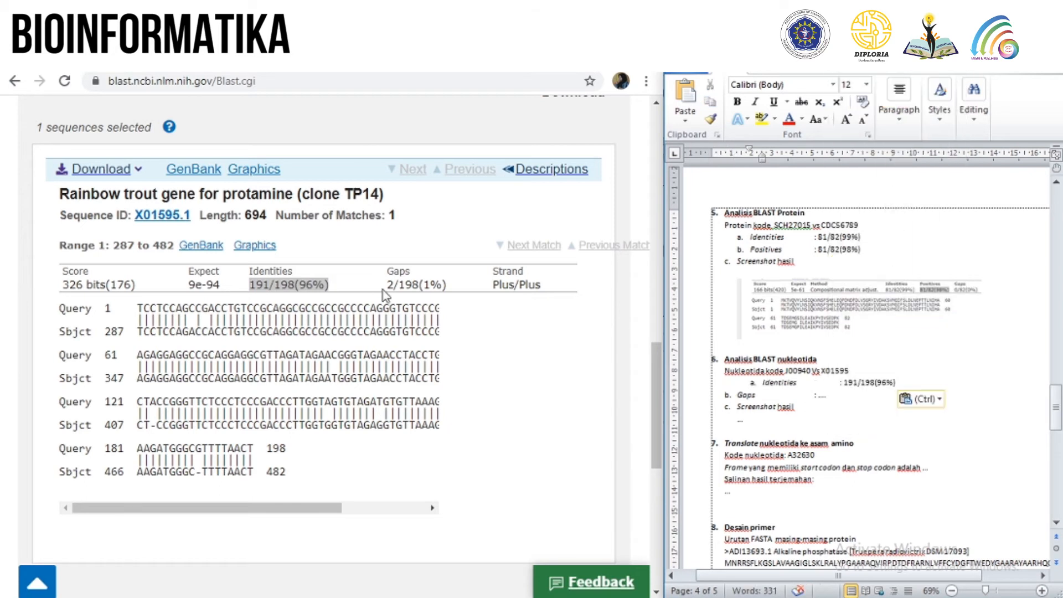
Step: Copy the Gaps result 2/198(1%) from the alignment into Gaps under Analisis BLAST nukleotida
{"action": "left_click_drag", "start_coordinate": [386, 284], "coordinate": [446, 286]}
{"action": "right_click", "coordinate": [438, 288]}
{"action": "left_click", "coordinate": [464, 297]}
{"action": "right_click", "coordinate": [825, 396]}
{"action": "left_click", "coordinate": [905, 96]}
Step: Paste a screenshot of the nucleotide alignment under Screenshot hasil in section 6 and crop it to the score line and alignment rows
{"action": "key", "text": "ctrl"}
{"action": "key", "text": "BackSpace"}
{"action": "key", "text": "ctrl+v"}
{"action": "double_click", "coordinate": [840, 387]}
{"action": "left_click", "coordinate": [970, 90]}
{"action": "left_click_drag", "start_coordinate": [1001, 459], "coordinate": [812, 484]}
{"action": "left_click_drag", "start_coordinate": [740, 366], "coordinate": [738, 433]}
{"action": "left_click_drag", "start_coordinate": [740, 483], "coordinate": [740, 441]}
{"action": "left_click", "coordinate": [969, 91]}
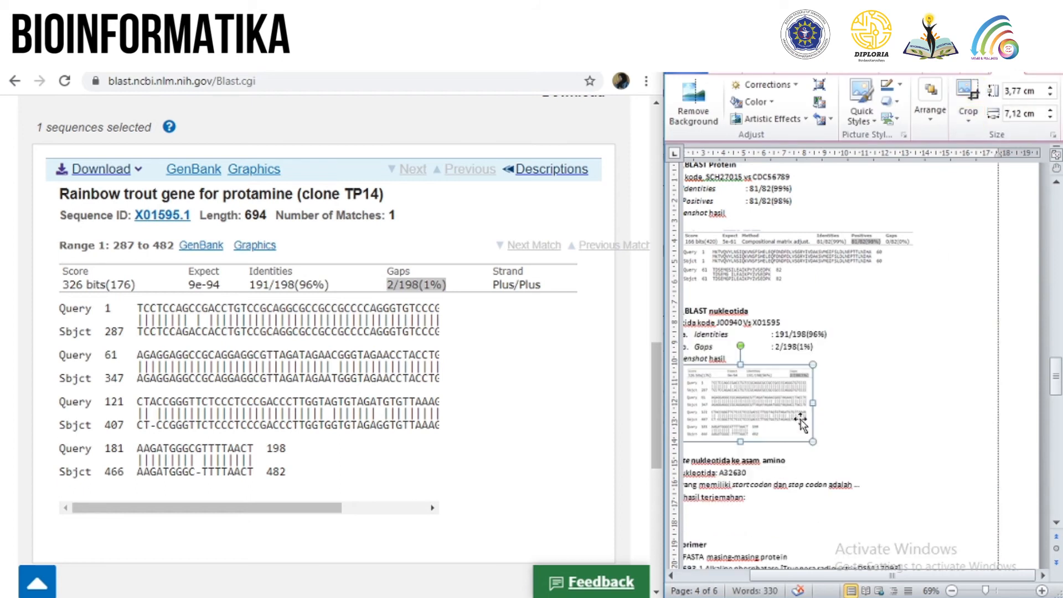
Step: Enlarge the cropped nucleotide alignment picture to about 6.44 by 12.16 cm and deselect it
{"action": "left_click_drag", "start_coordinate": [812, 441], "coordinate": [914, 495]}
{"action": "scroll", "coordinate": [799, 484], "scroll_direction": "up", "scroll_amount": 1}
{"action": "left_click_drag", "start_coordinate": [875, 576], "coordinate": [821, 578]}
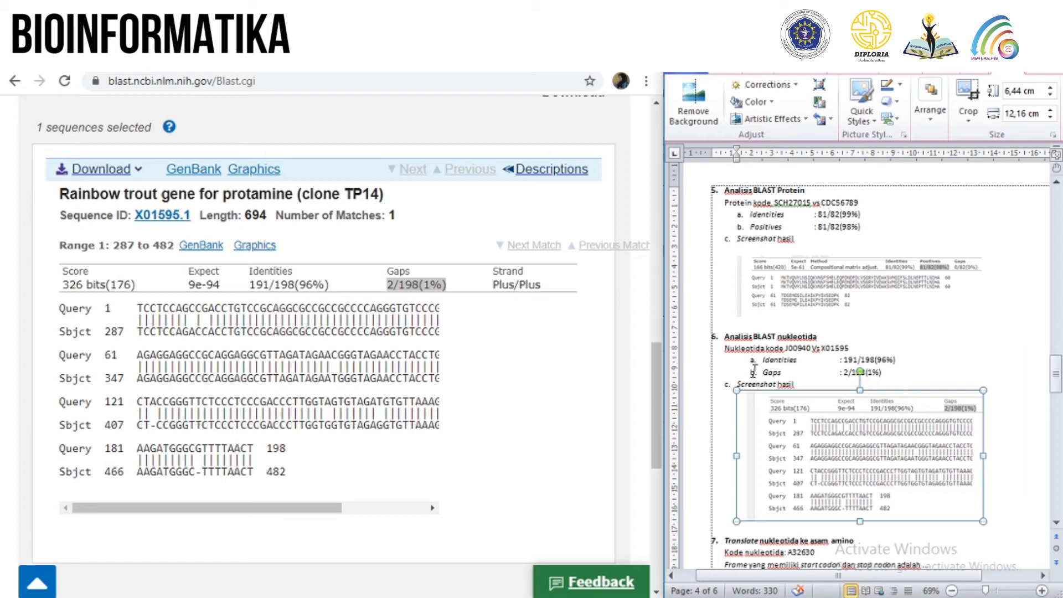
{"action": "left_click", "coordinate": [1035, 315]}
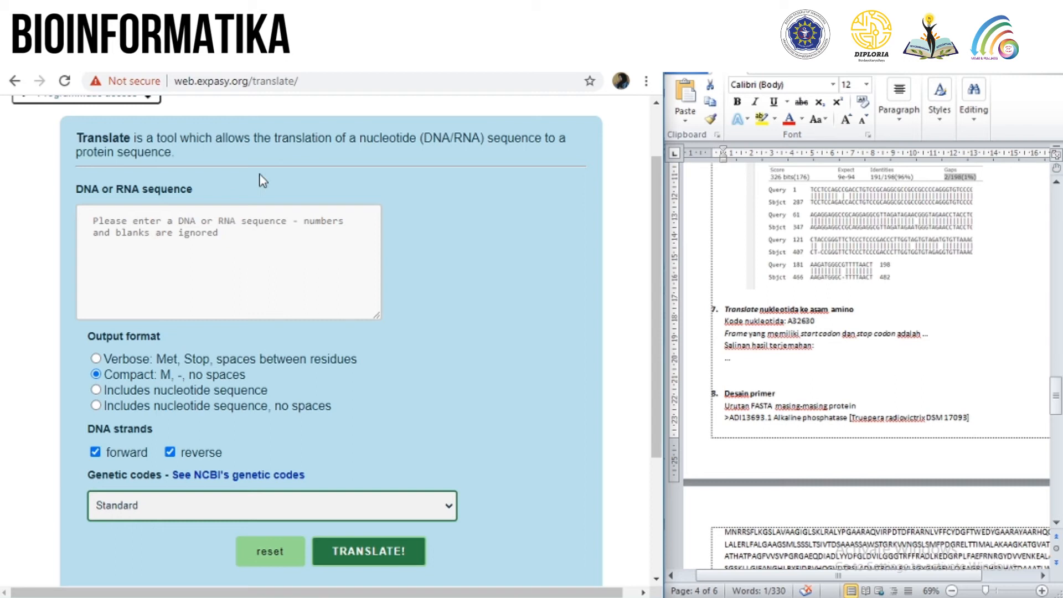
Step: Copy the A32630.1 nucleotide sequence without its header from the NCBI FASTA page into Expasy Translate's DNA or RNA sequence box
{"action": "left_click", "coordinate": [171, 235]}
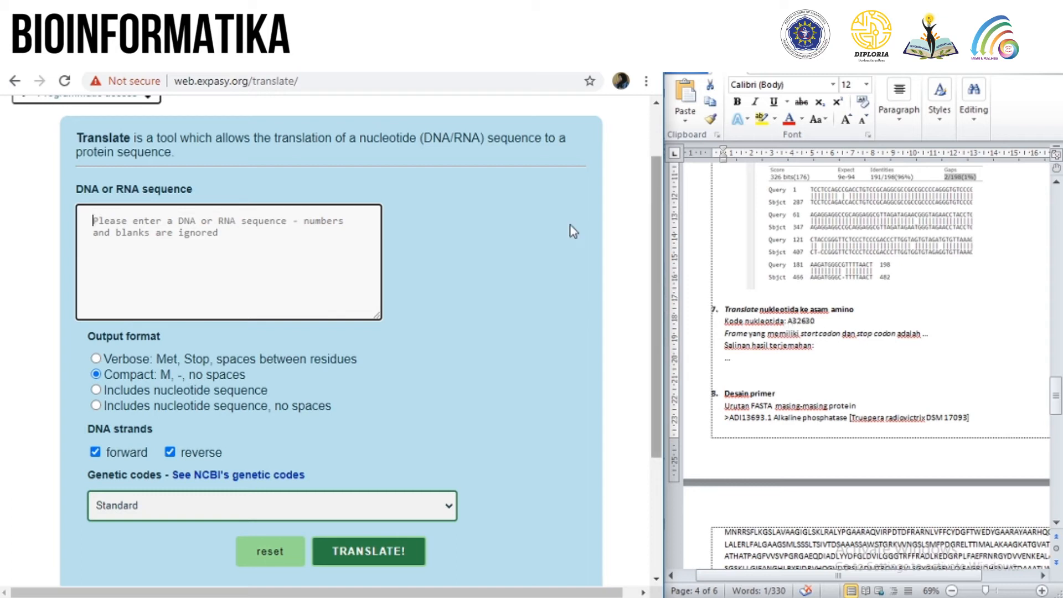
{"action": "key", "text": "ctrl+shift+Tab"}
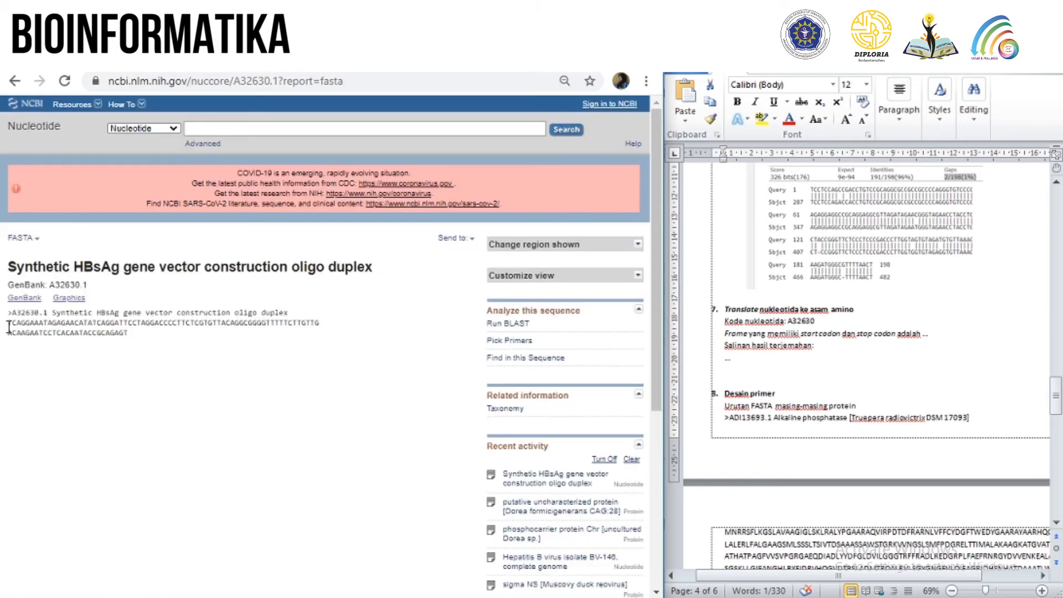
{"action": "left_click_drag", "start_coordinate": [8, 323], "coordinate": [132, 337]}
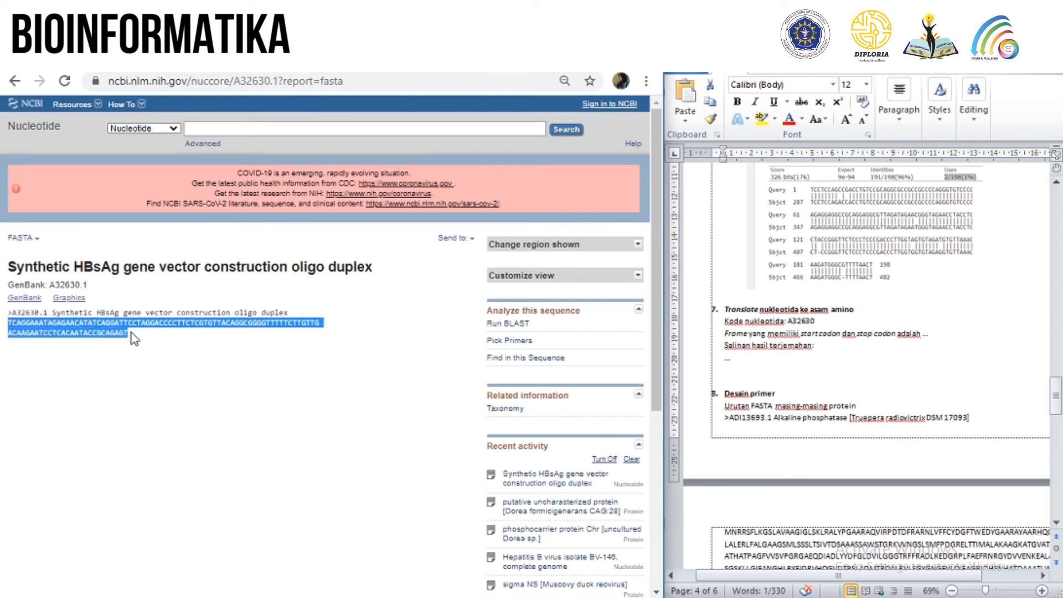
{"action": "key", "text": "ctrl+Tab"}
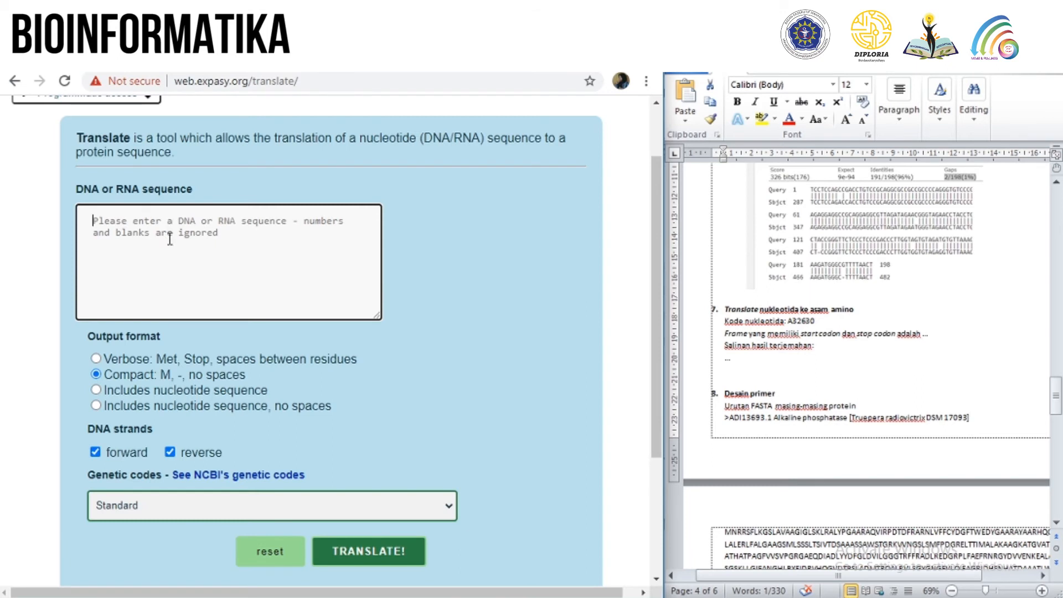
{"action": "key", "text": "ctrl+v"}
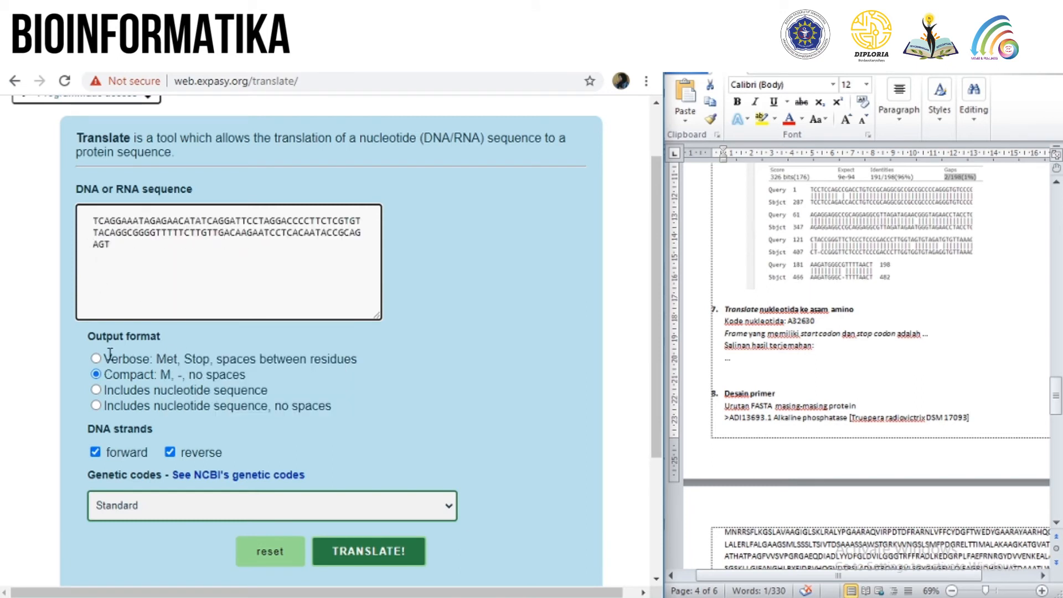
Step: Set the output format to Verbose and translate the sequence on both forward and reverse strands
{"action": "left_click", "coordinate": [99, 358]}
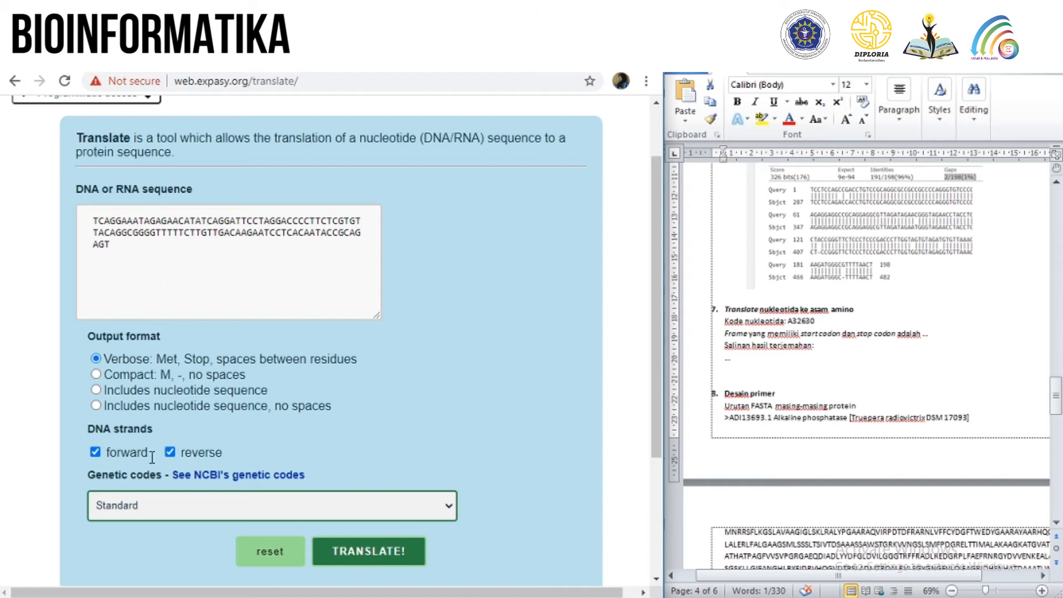
{"action": "scroll", "coordinate": [152, 457], "scroll_direction": "down", "scroll_amount": 3}
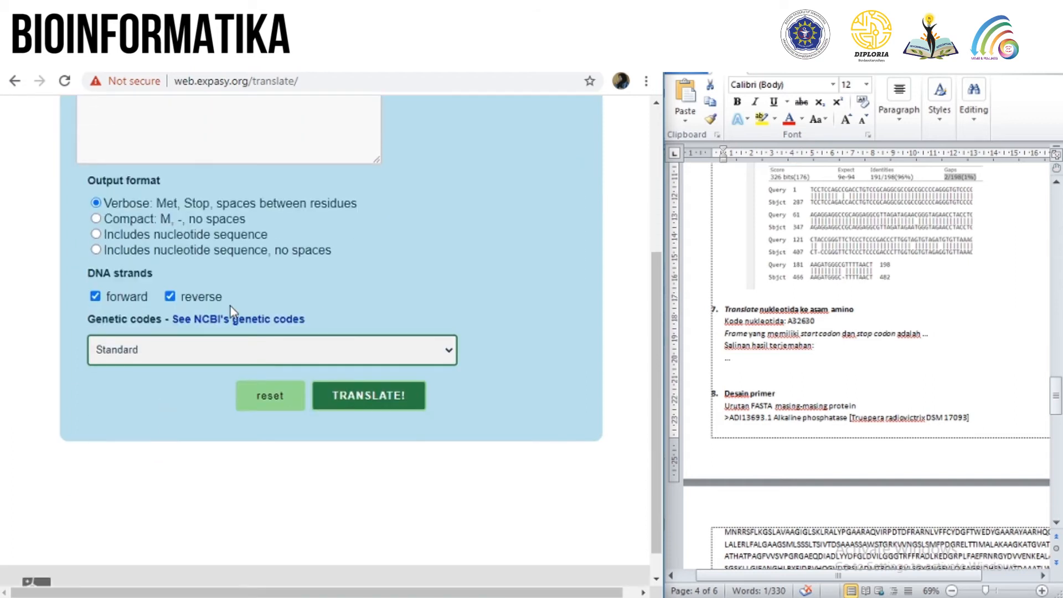
{"action": "left_click", "coordinate": [371, 396]}
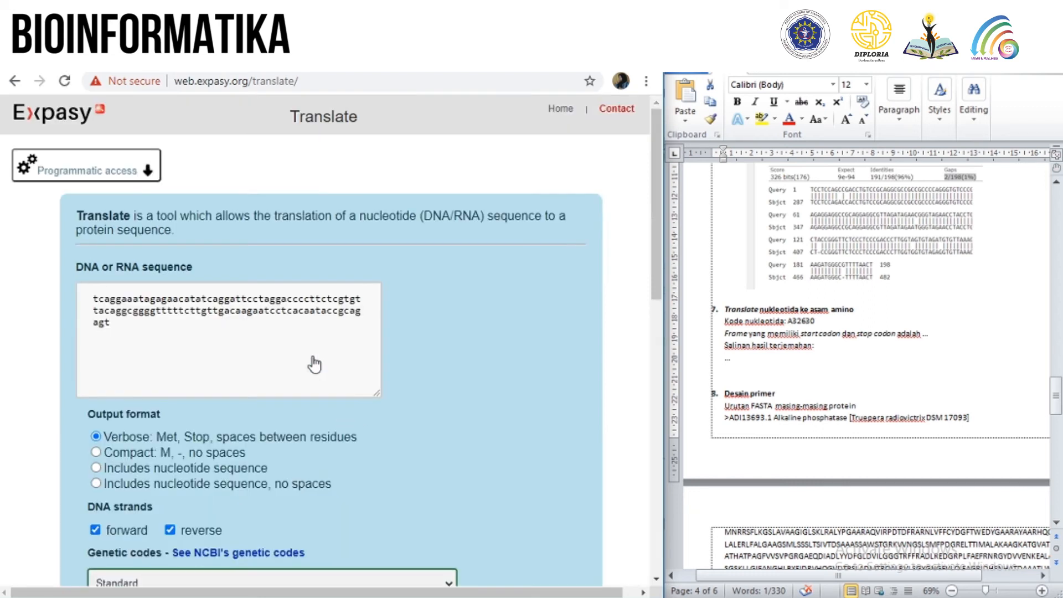
Step: Check the translated frames and enter 5'3' Frame 3 as the frame with start and stop codons in section 7
{"action": "scroll", "coordinate": [314, 363], "scroll_direction": "down", "scroll_amount": 10}
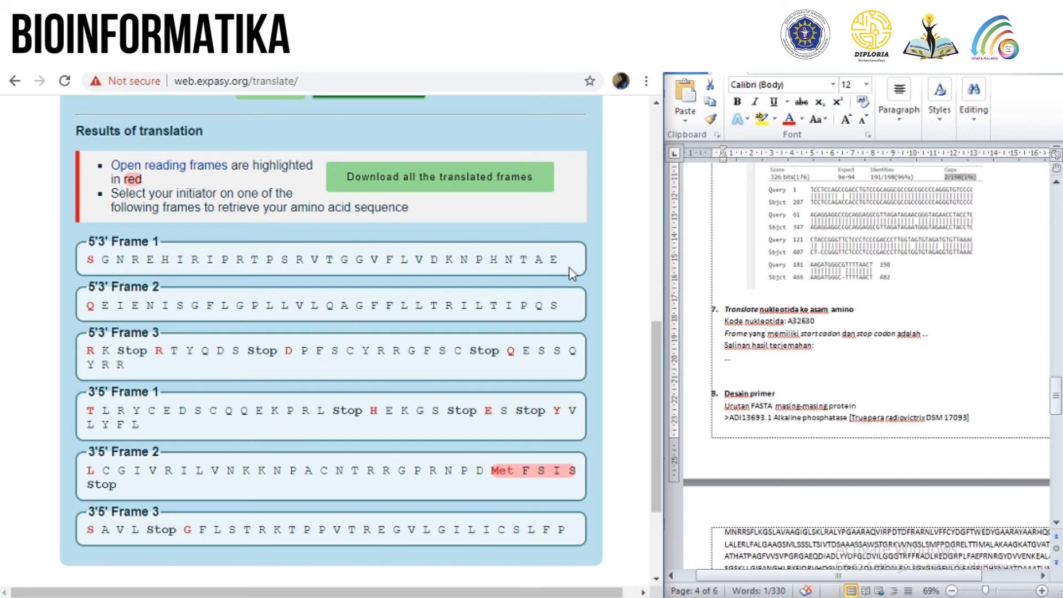
{"action": "left_click", "coordinate": [936, 337]}
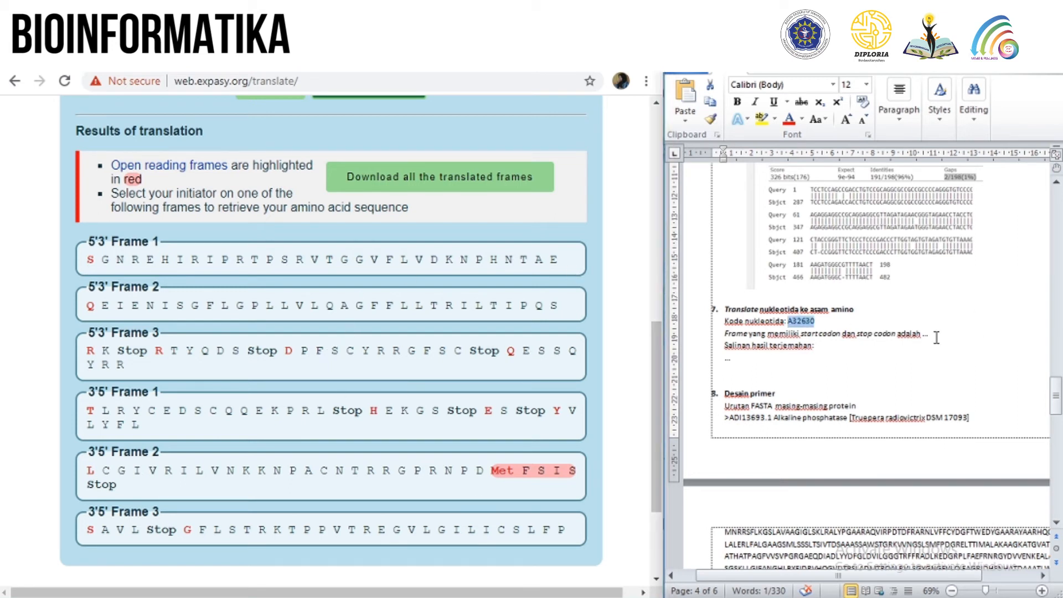
{"action": "left_click", "coordinate": [936, 333]}
{"action": "key", "text": "BackSpace"}
{"action": "key", "text": "BackSpace"}
{"action": "key", "text": "BackSpace"}
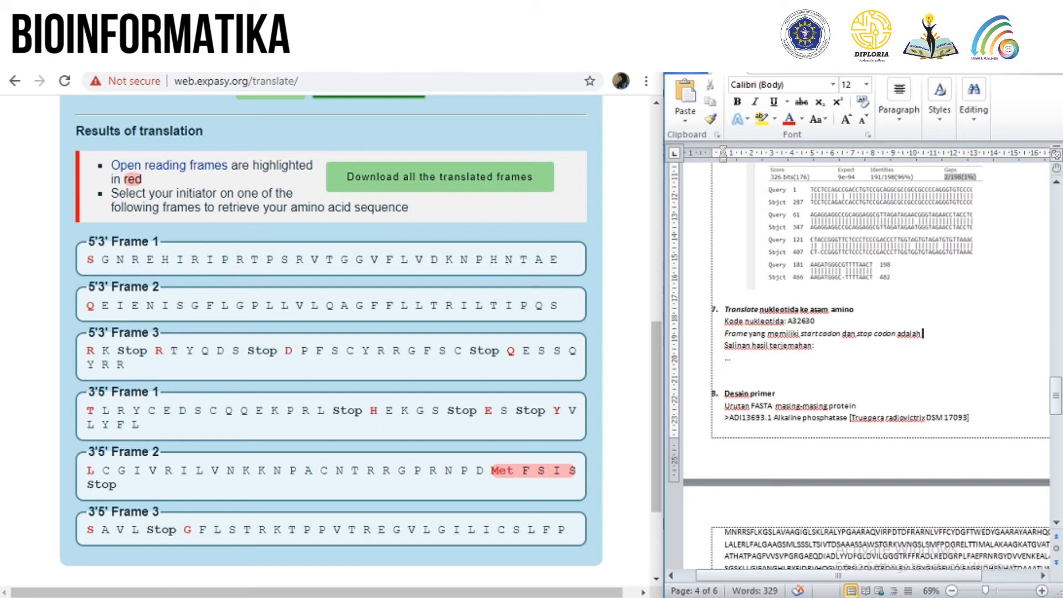
{"action": "type", "text": "5'3' Frame 3"}
Step: Paste a screenshot of the translation results in place of the dots under Salinan hasil terjemahan
{"action": "left_click", "coordinate": [753, 365]}
{"action": "key", "text": "BackSpace"}
{"action": "key", "text": "BackSpace"}
{"action": "key", "text": "BackSpace"}
{"action": "key", "text": "ctrl+v"}
Step: Crop the translation screenshot to the 5'3' Frame 1, 2 and 3 boxes and deselect the picture
{"action": "left_click", "coordinate": [970, 94]}
{"action": "left_click_drag", "start_coordinate": [878, 366], "coordinate": [875, 425]}
{"action": "left_click_drag", "start_coordinate": [878, 492], "coordinate": [866, 415]}
{"action": "left_click_drag", "start_coordinate": [712, 215], "coordinate": [732, 214]}
{"action": "left_click_drag", "start_coordinate": [1023, 214], "coordinate": [926, 264]}
{"action": "left_click", "coordinate": [968, 95]}
{"action": "scroll", "coordinate": [853, 232], "scroll_direction": "up", "scroll_amount": 3}
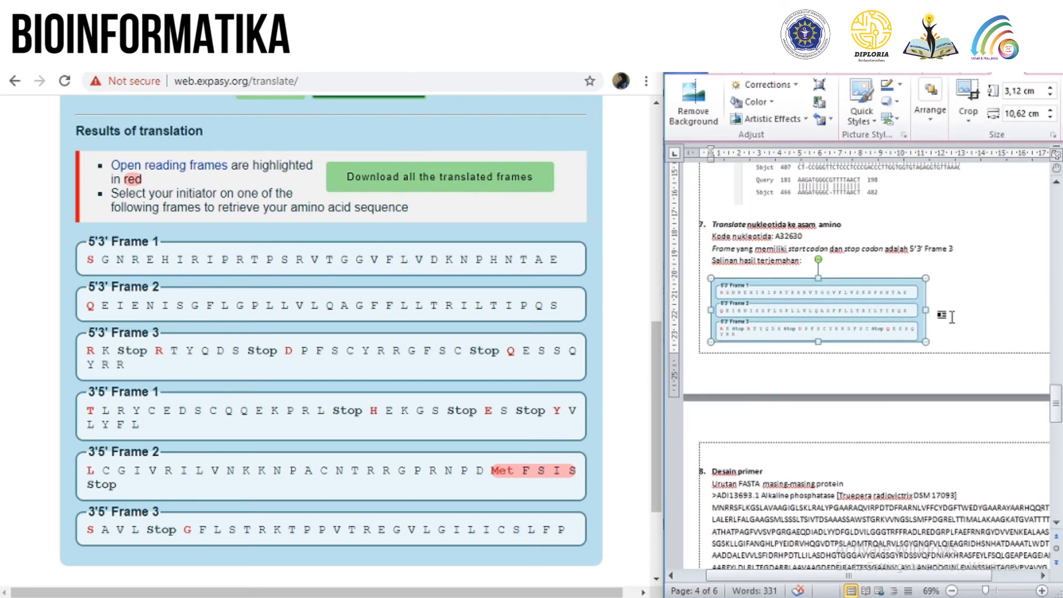
{"action": "left_click", "coordinate": [951, 316]}
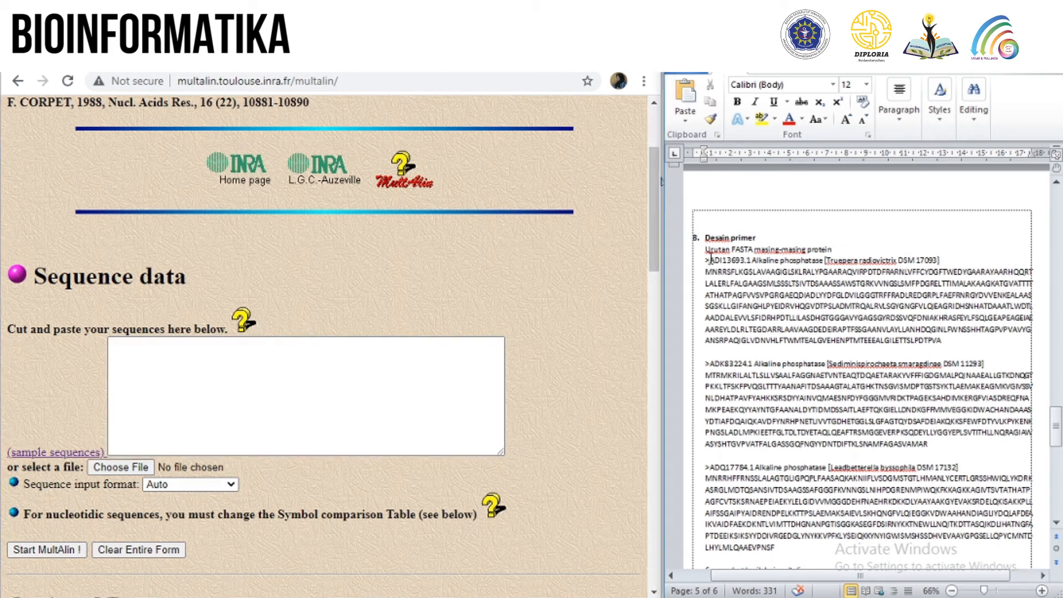
Step: Examine the header lines and amino acid sequences of the three alkaline phosphatase FASTA entries under Desain primer
{"action": "left_click", "coordinate": [243, 381]}
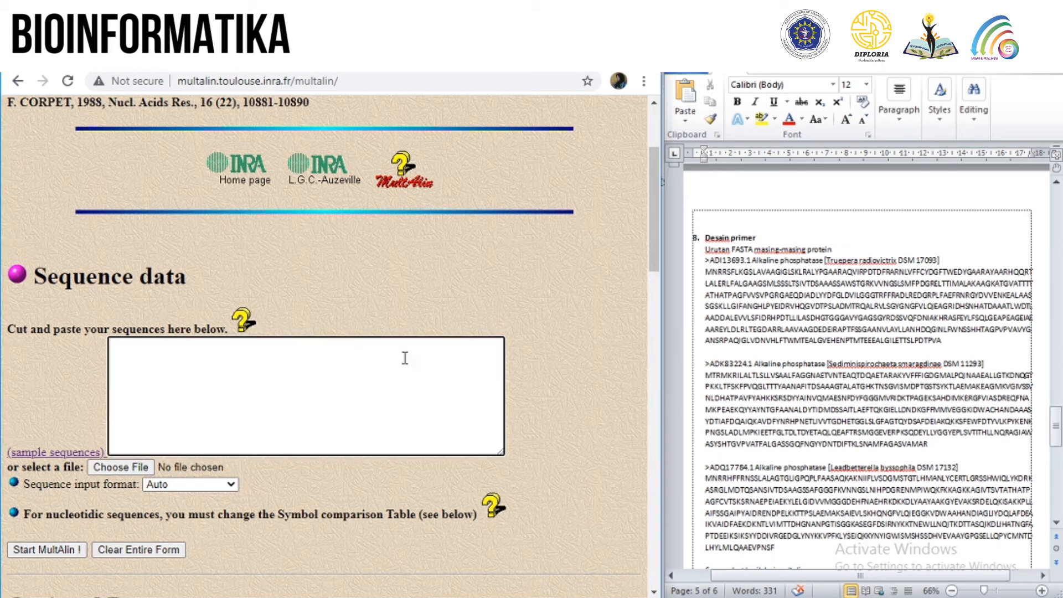
{"action": "left_click", "coordinate": [706, 261]}
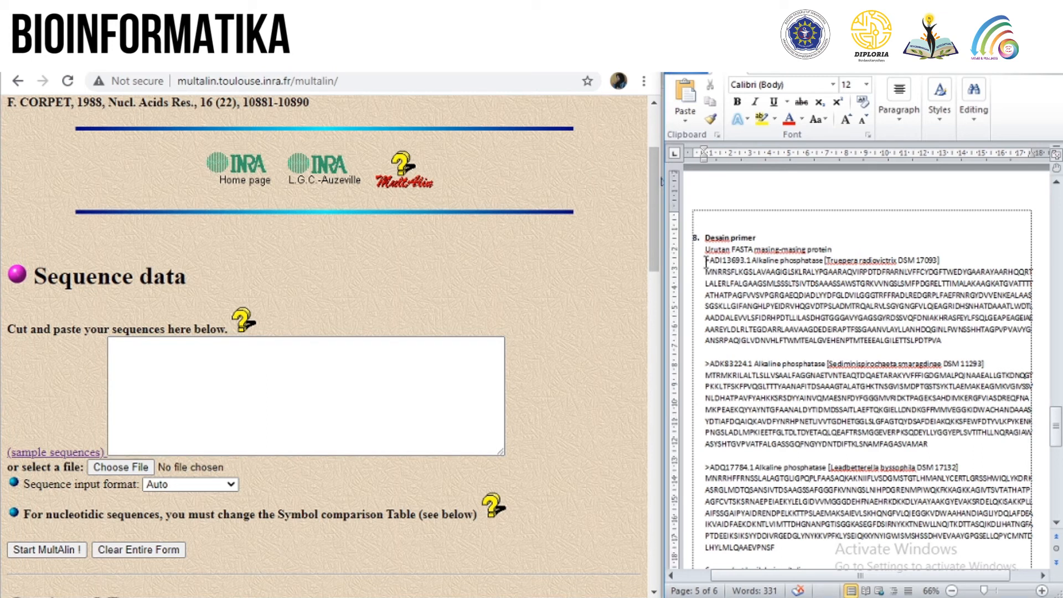
{"action": "left_click_drag", "start_coordinate": [706, 261], "coordinate": [775, 547]}
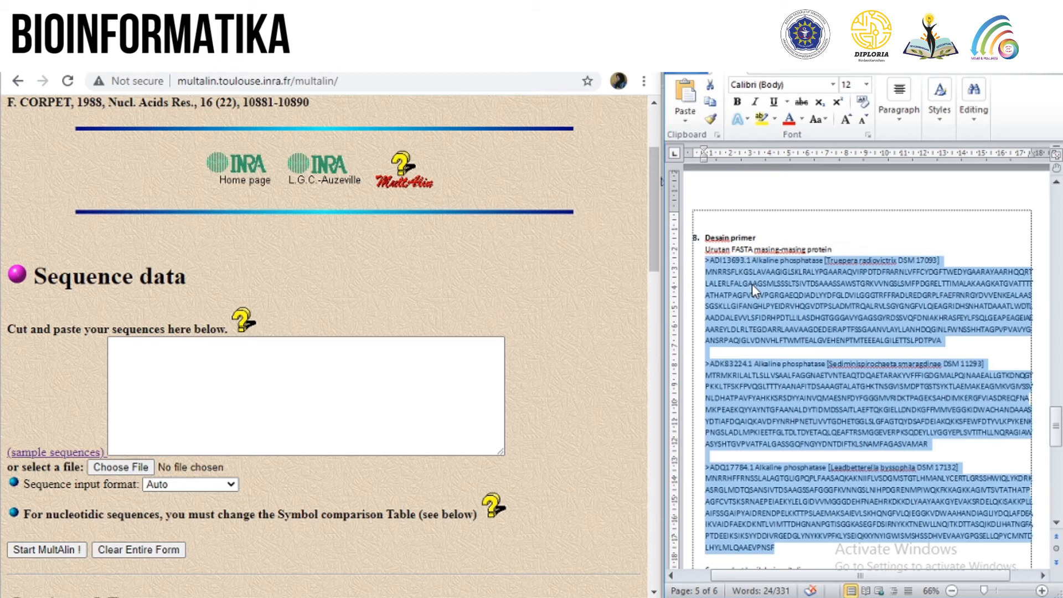
{"action": "left_click", "coordinate": [705, 261]}
{"action": "left_click_drag", "start_coordinate": [705, 260], "coordinate": [941, 341]}
{"action": "left_click_drag", "start_coordinate": [952, 269], "coordinate": [943, 261]}
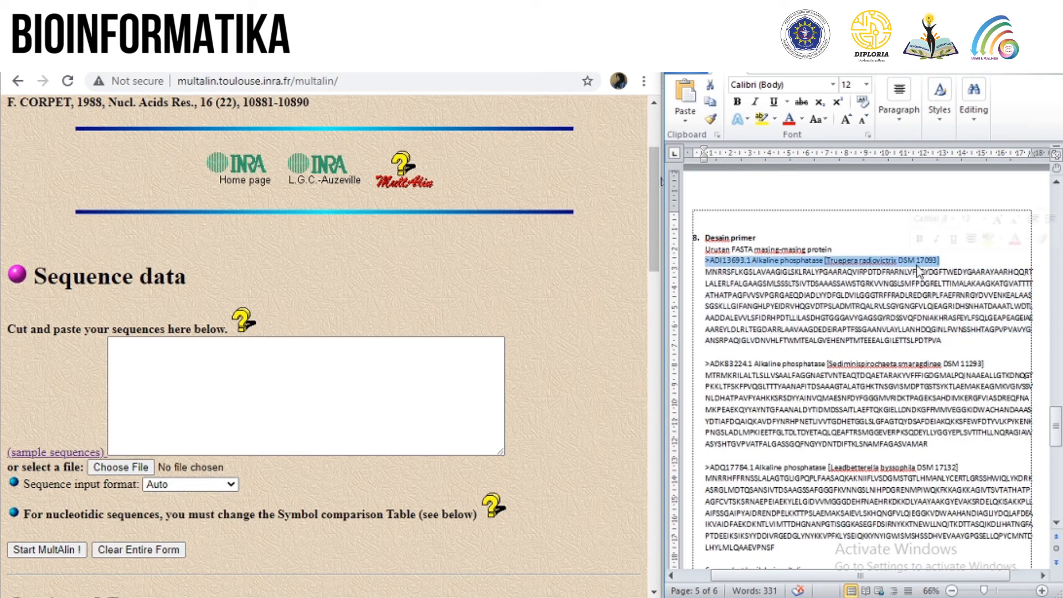
{"action": "left_click", "coordinate": [706, 272]}
{"action": "left_click_drag", "start_coordinate": [706, 272], "coordinate": [949, 340]}
{"action": "left_click_drag", "start_coordinate": [706, 260], "coordinate": [940, 260]}
{"action": "left_click", "coordinate": [739, 268]}
Step: Copy the three alkaline phosphatase FASTA entries from the worksheet into MultAlin's sequence data field
{"action": "left_click_drag", "start_coordinate": [706, 260], "coordinate": [775, 548]}
{"action": "key", "text": "ctrl+c"}
{"action": "left_click", "coordinate": [197, 363]}
{"action": "key", "text": "ctrl+v"}
Step: Review the optional parameters and run the MultAlin alignment with the default settings
{"action": "scroll", "coordinate": [215, 379], "scroll_direction": "down", "scroll_amount": 3}
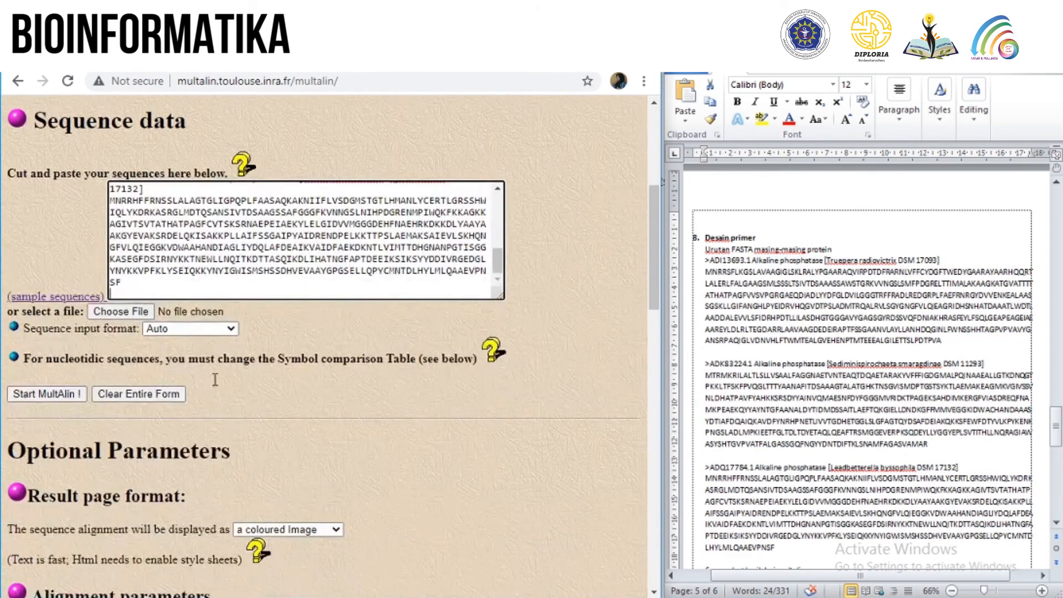
{"action": "scroll", "coordinate": [246, 362], "scroll_direction": "down", "scroll_amount": 4}
{"action": "scroll", "coordinate": [250, 367], "scroll_direction": "down", "scroll_amount": 10}
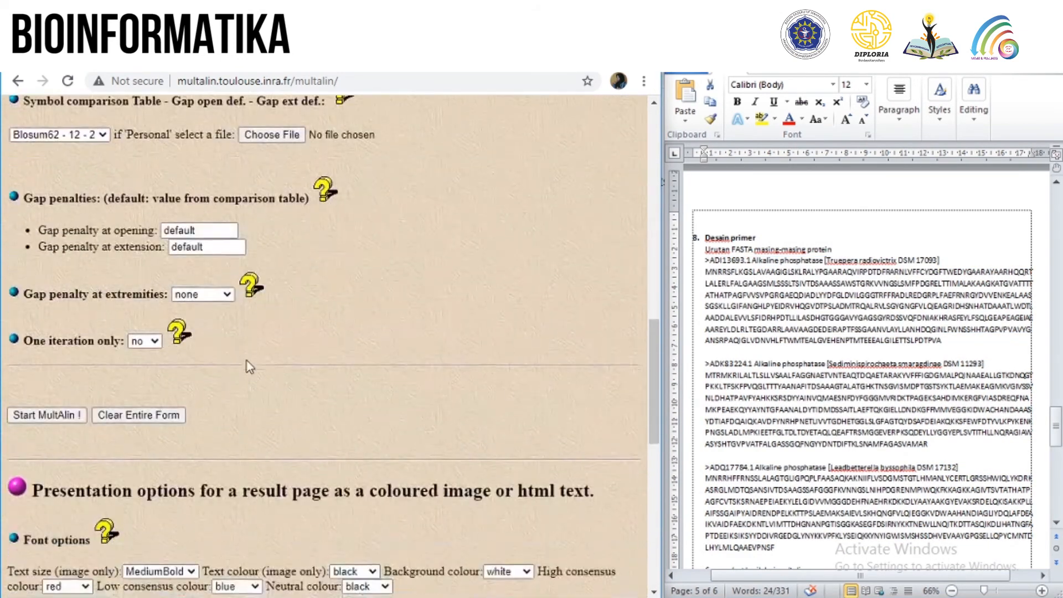
{"action": "scroll", "coordinate": [249, 368], "scroll_direction": "up", "scroll_amount": 14}
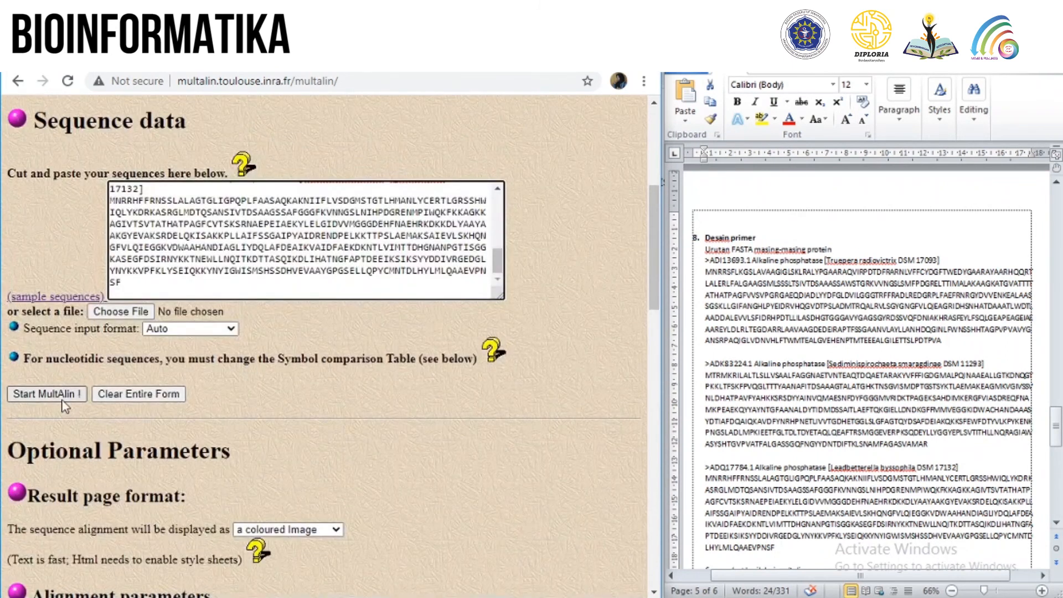
{"action": "left_click", "coordinate": [64, 402]}
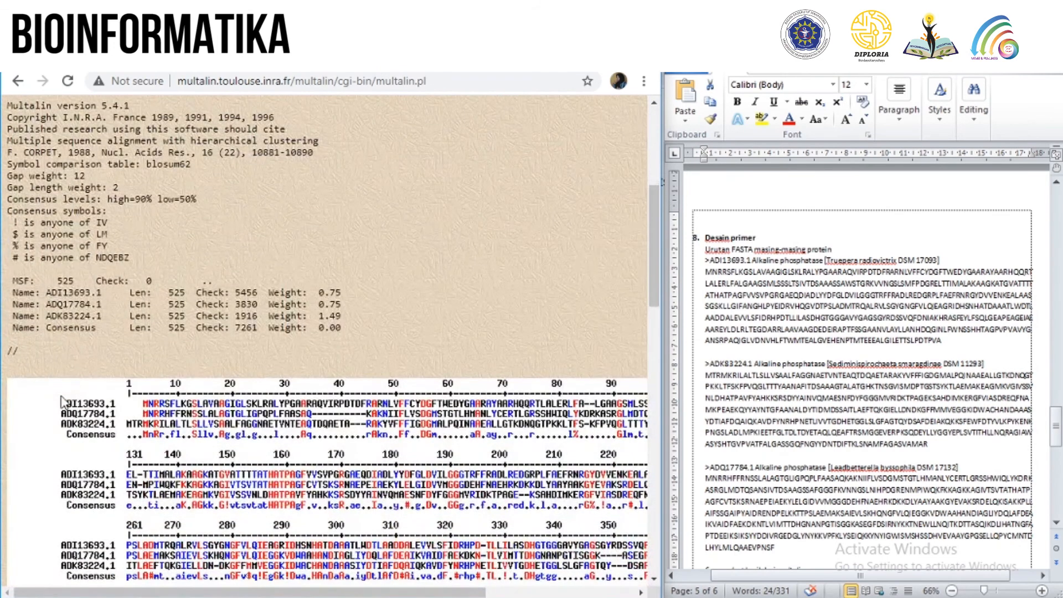
Step: Paste a screenshot of the complete MultAlin alignment, shown at 75% page zoom, under Screenshot hasil dari multalin
{"action": "scroll", "coordinate": [63, 402], "scroll_direction": "down", "scroll_amount": 5}
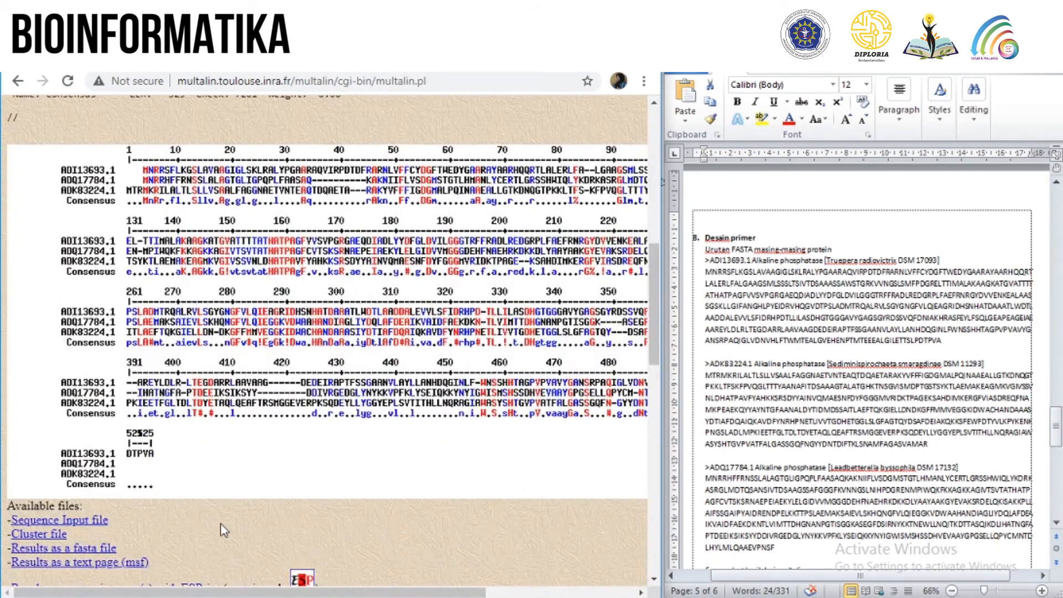
{"action": "mouse_move", "coordinate": [216, 594]}
{"action": "left_mouse_down"}
{"action": "mouse_move", "coordinate": [235, 594]}
{"action": "mouse_move", "coordinate": [210, 594]}
{"action": "left_mouse_up"}
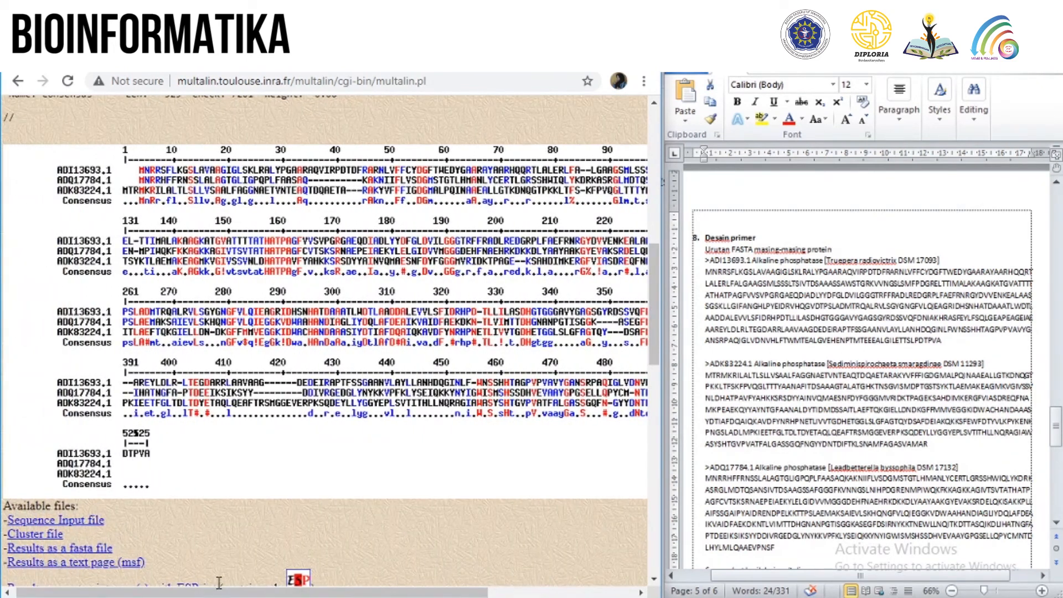
{"action": "key", "text": "ctrl+minus"}
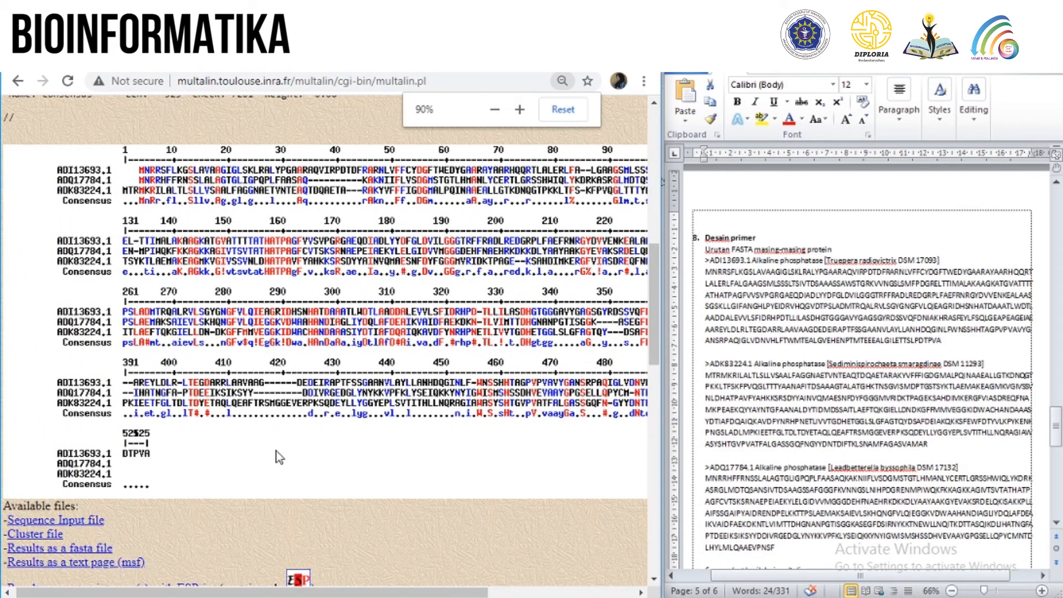
{"action": "key", "text": "ctrl+minus"}
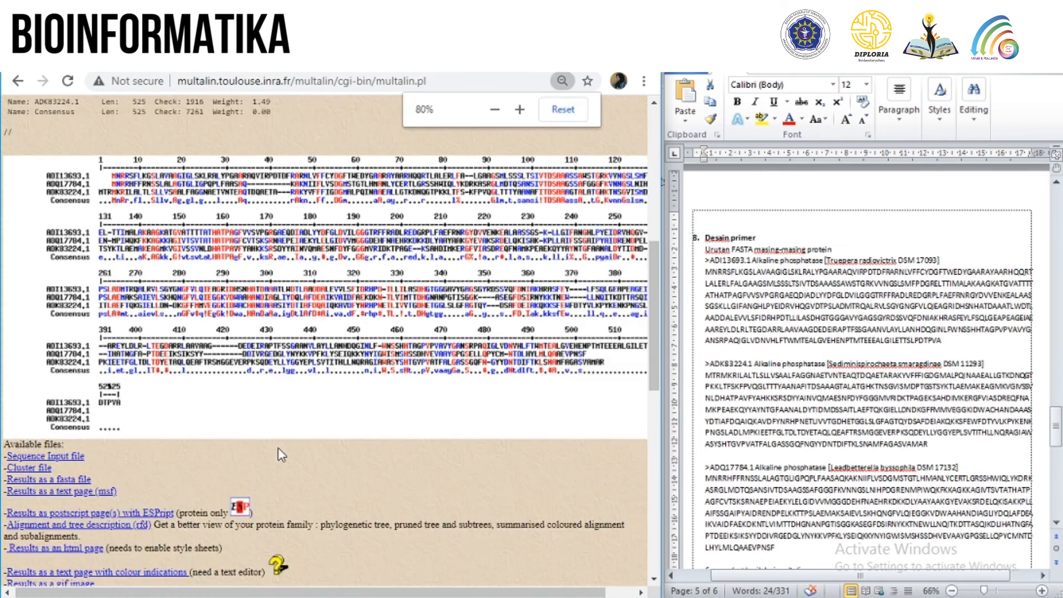
{"action": "key", "text": "ctrl+minus"}
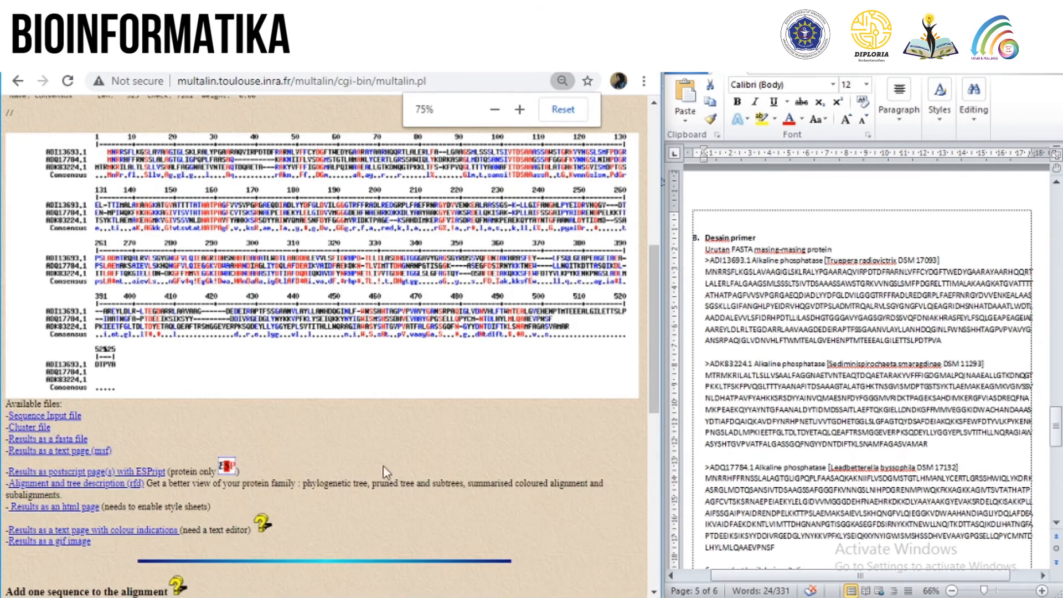
{"action": "scroll", "coordinate": [373, 427], "scroll_direction": "up", "scroll_amount": 2}
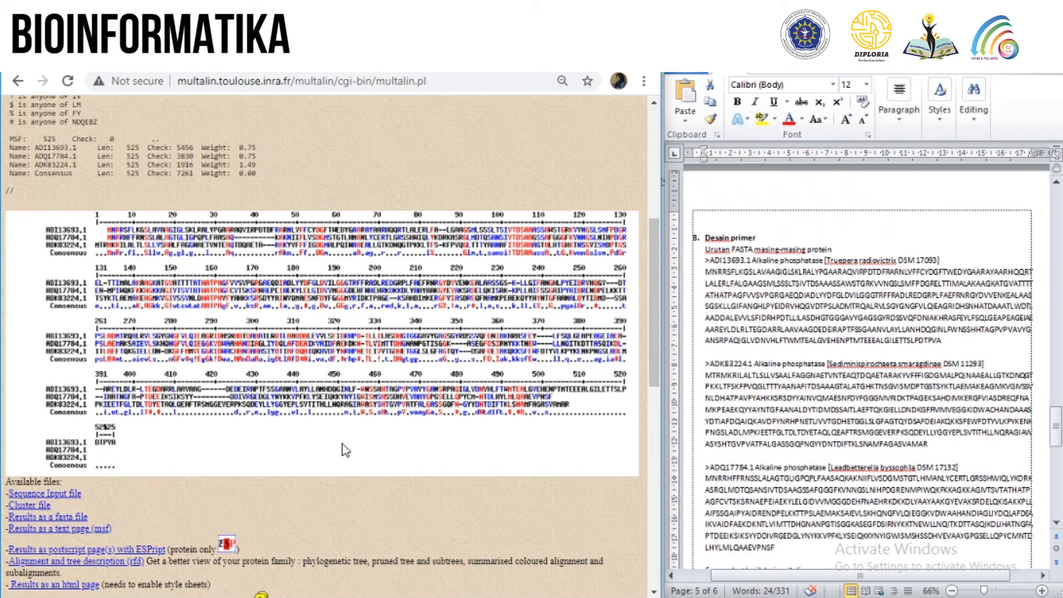
{"action": "left_click", "coordinate": [791, 415]}
{"action": "scroll", "coordinate": [791, 415], "scroll_direction": "down", "scroll_amount": 1}
{"action": "left_click", "coordinate": [721, 555]}
{"action": "key", "text": "BackSpace"}
{"action": "key", "text": "ctrl+v"}
Step: Crop the pasted MultAlin screenshot closer to the coloured alignment on its upper, lower and right-hand sides
{"action": "left_click", "coordinate": [783, 451]}
{"action": "left_click", "coordinate": [964, 71]}
{"action": "left_click", "coordinate": [1008, 71]}
{"action": "left_click", "coordinate": [967, 93]}
{"action": "left_click_drag", "start_coordinate": [862, 372], "coordinate": [863, 425]}
{"action": "left_click_drag", "start_coordinate": [863, 500], "coordinate": [863, 459]}
{"action": "scroll", "coordinate": [863, 459], "scroll_direction": "up", "scroll_amount": 3}
{"action": "left_click_drag", "start_coordinate": [1022, 315], "coordinate": [898, 319]}
{"action": "left_click", "coordinate": [743, 475]}
{"action": "left_click", "coordinate": [741, 475]}
{"action": "scroll", "coordinate": [852, 314], "scroll_direction": "up", "scroll_amount": 10}
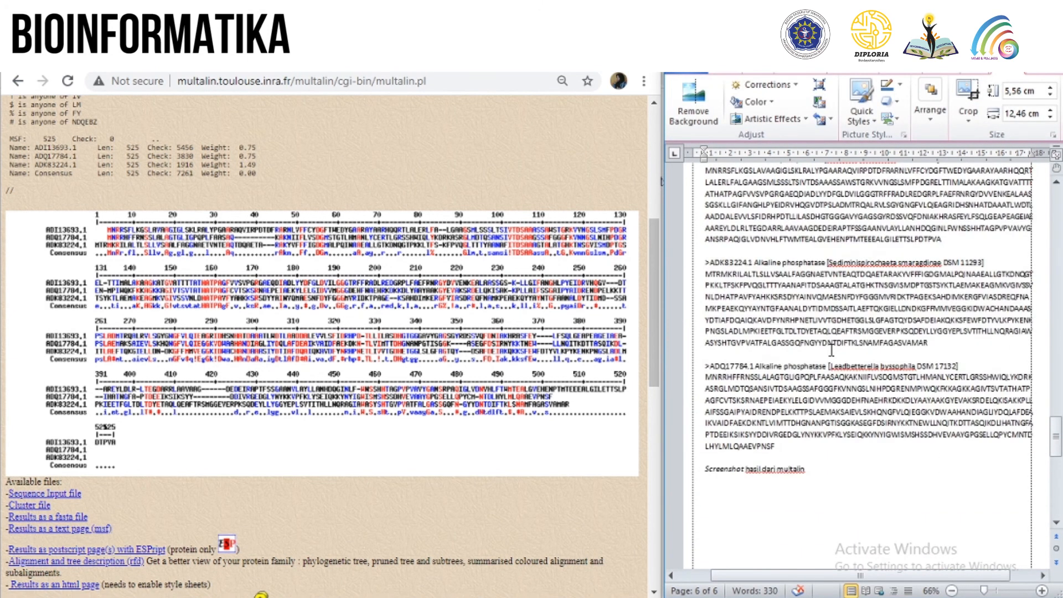
Step: Inspect the conserved regions along the alignment and fill the forward primer's Kode protein row with V, T, D, S, A, A, A
{"action": "scroll", "coordinate": [852, 313], "scroll_direction": "down", "scroll_amount": 6}
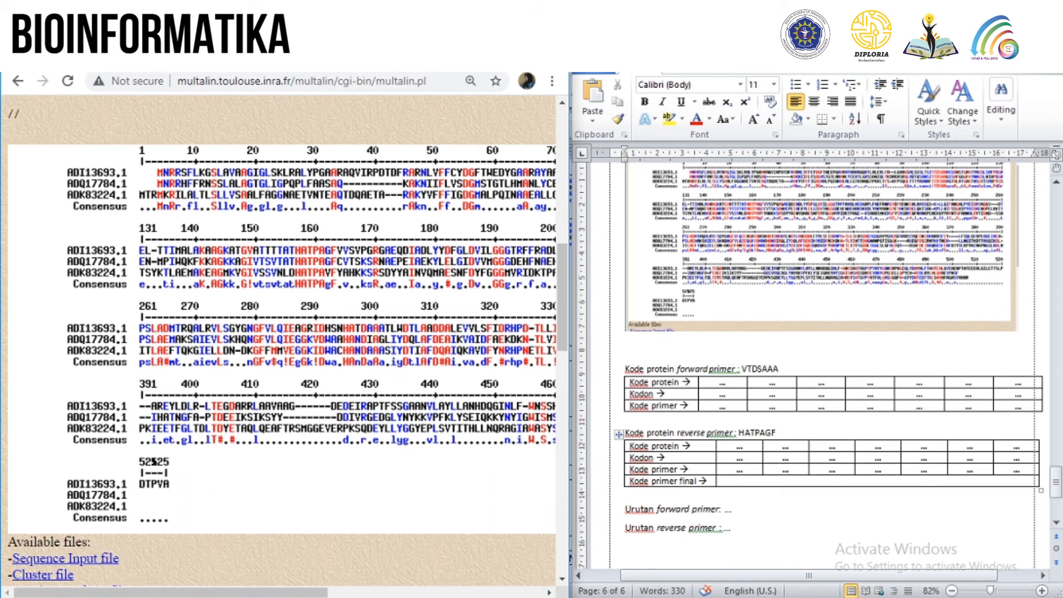
{"action": "left_click_drag", "start_coordinate": [179, 592], "coordinate": [216, 595]}
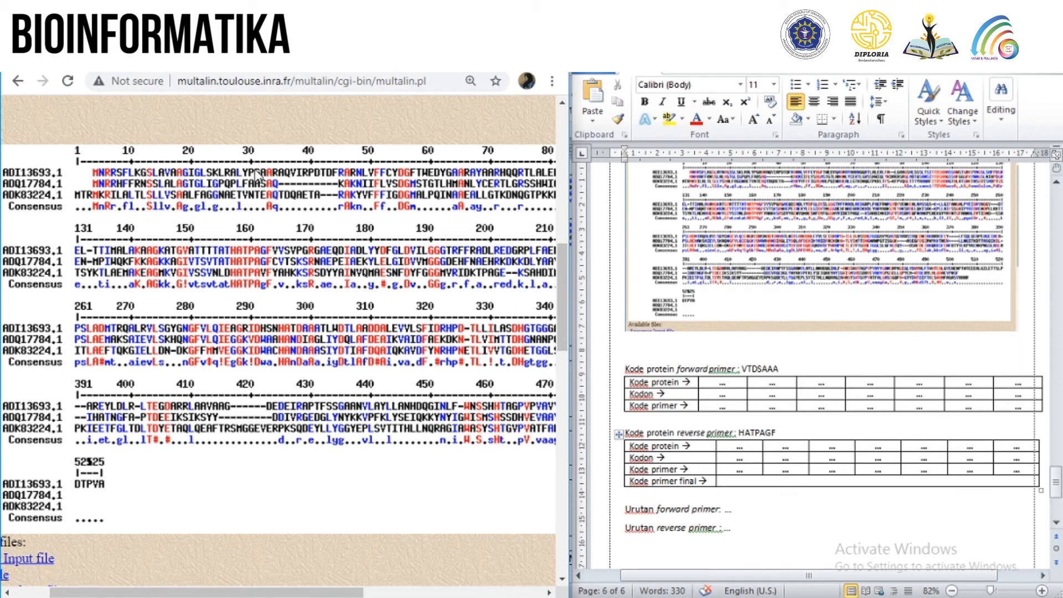
{"action": "left_click_drag", "start_coordinate": [248, 593], "coordinate": [412, 594]}
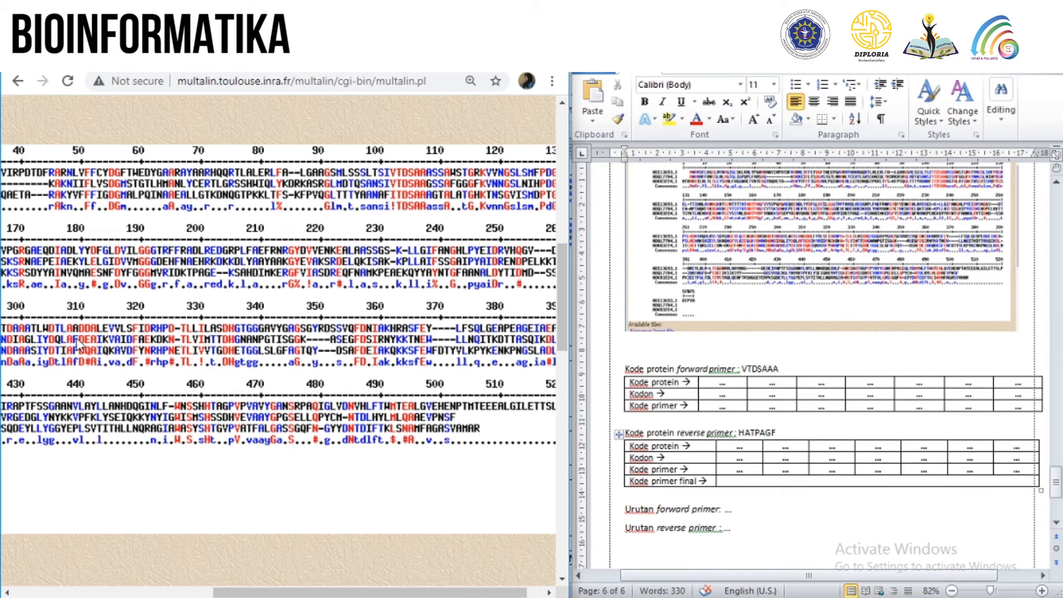
{"action": "left_click_drag", "start_coordinate": [240, 594], "coordinate": [92, 593]}
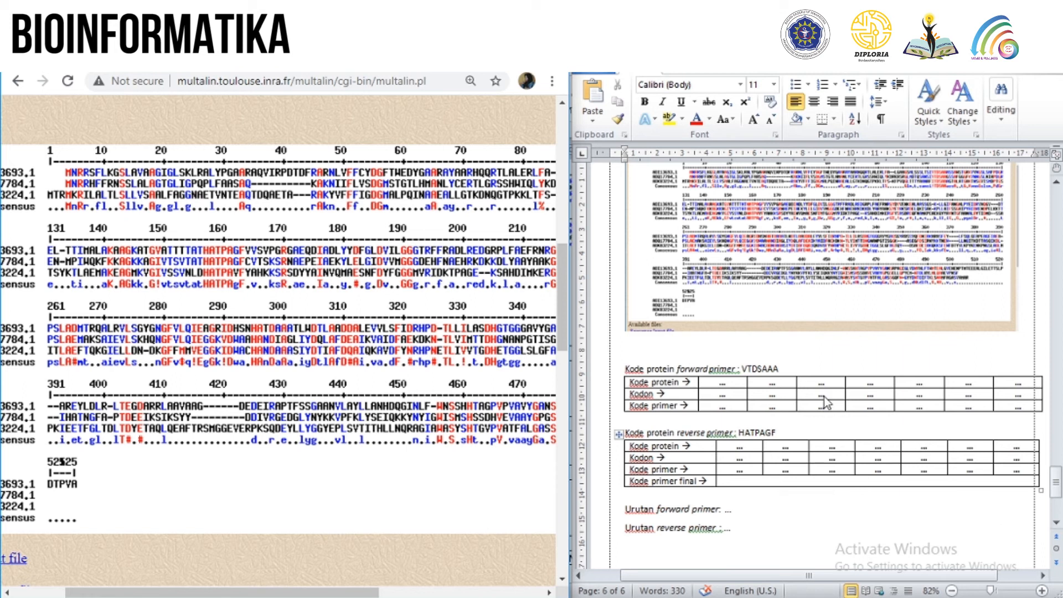
{"action": "left_click", "coordinate": [732, 384]}
{"action": "key", "text": "BackSpace"}
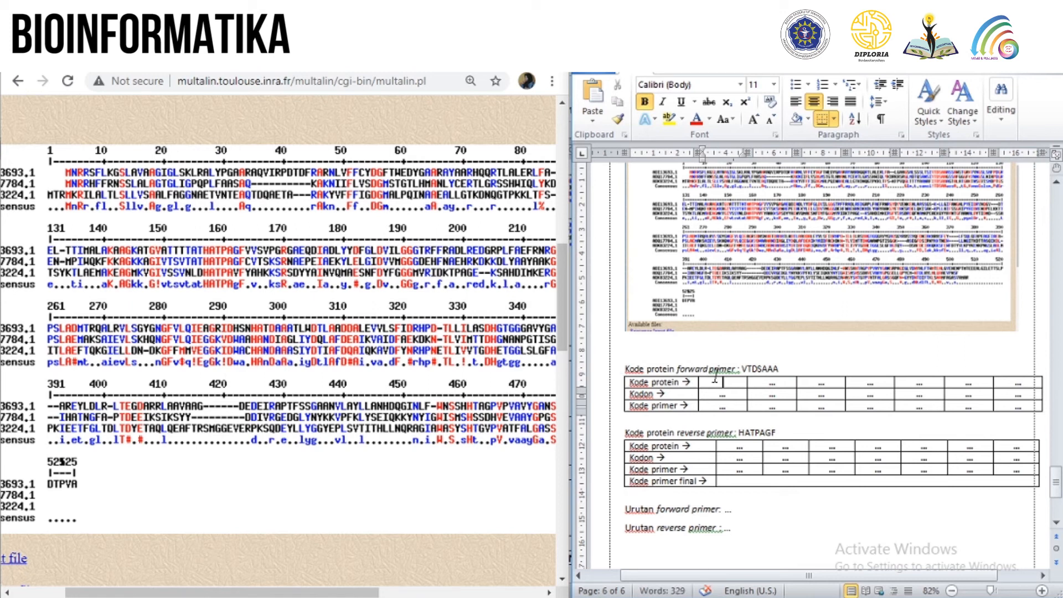
{"action": "type", "text": "V\tT\tD\tS\tA\tA\tA"}
Step: Look up valine in Wikipedia's DNA codon table and enter its codons GTT, GTC, GTA, GTG in the forward primer's Kodon row under V
{"action": "left_click", "coordinate": [727, 394]}
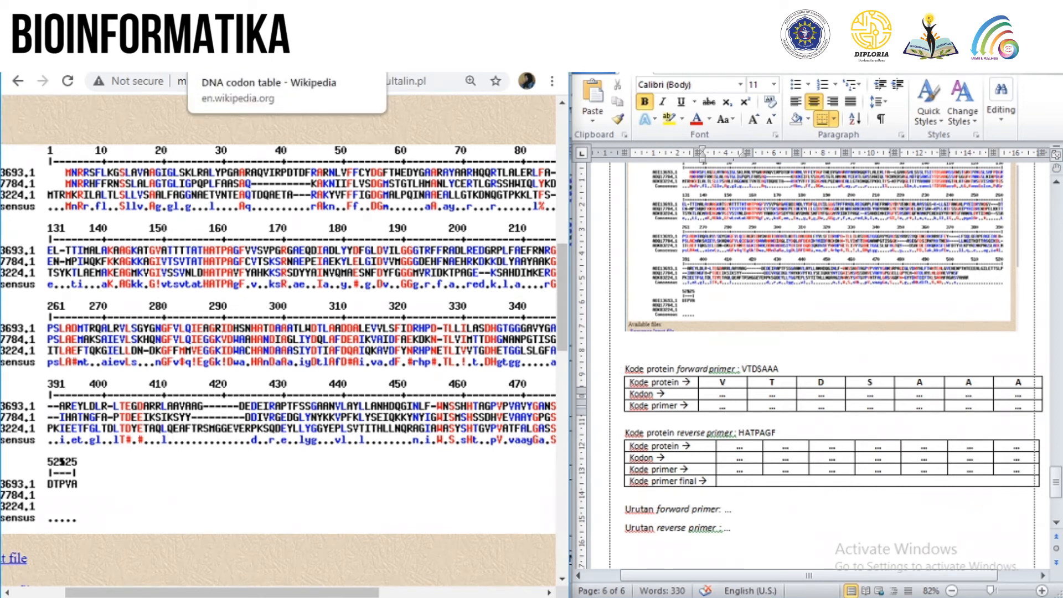
{"action": "left_click", "coordinate": [221, 62]}
{"action": "left_click_drag", "start_coordinate": [362, 591], "coordinate": [423, 591]}
{"action": "left_click_drag", "start_coordinate": [563, 231], "coordinate": [569, 261]}
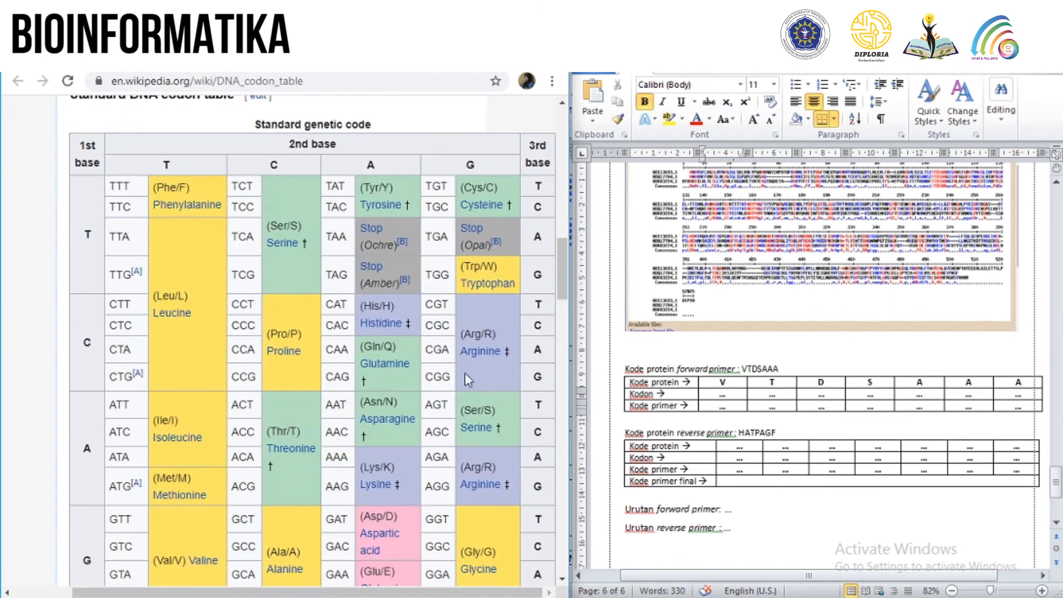
{"action": "left_click", "coordinate": [728, 394]}
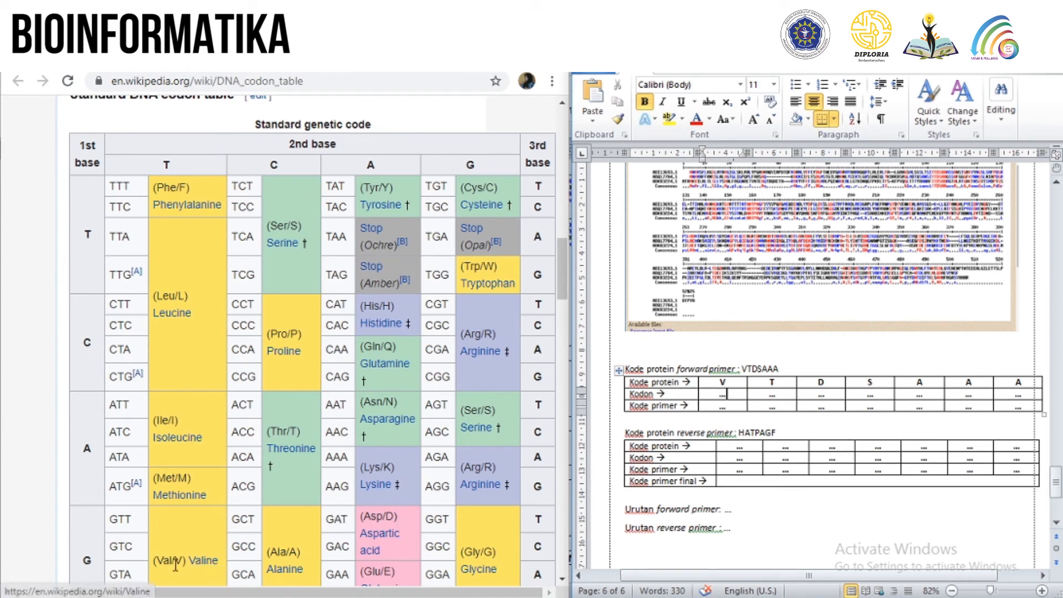
{"action": "left_click_drag", "start_coordinate": [563, 278], "coordinate": [563, 285]}
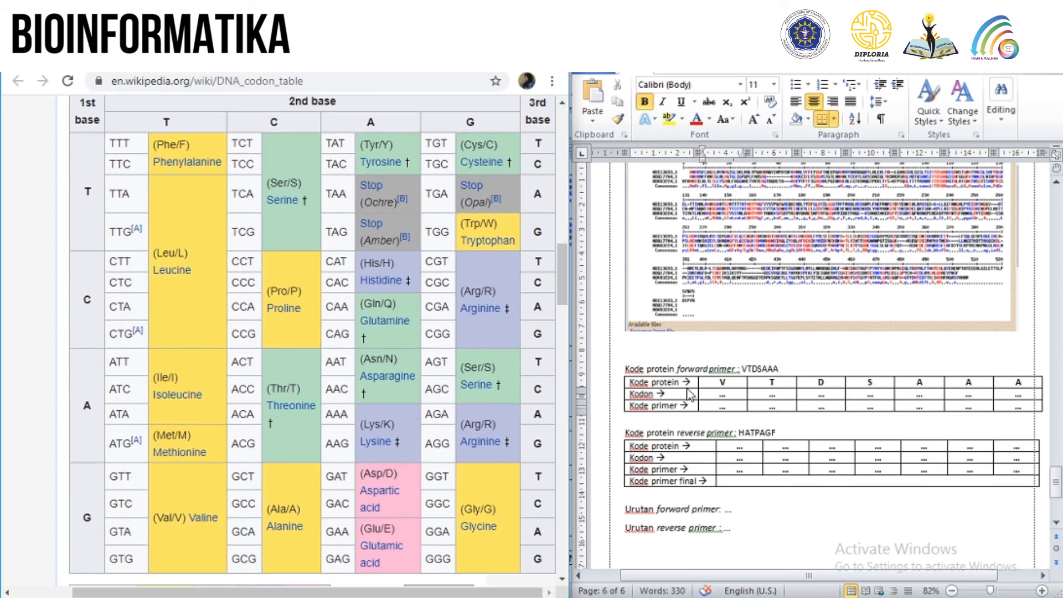
{"action": "left_click", "coordinate": [728, 394]}
{"action": "type", "text": "GTT, G"}
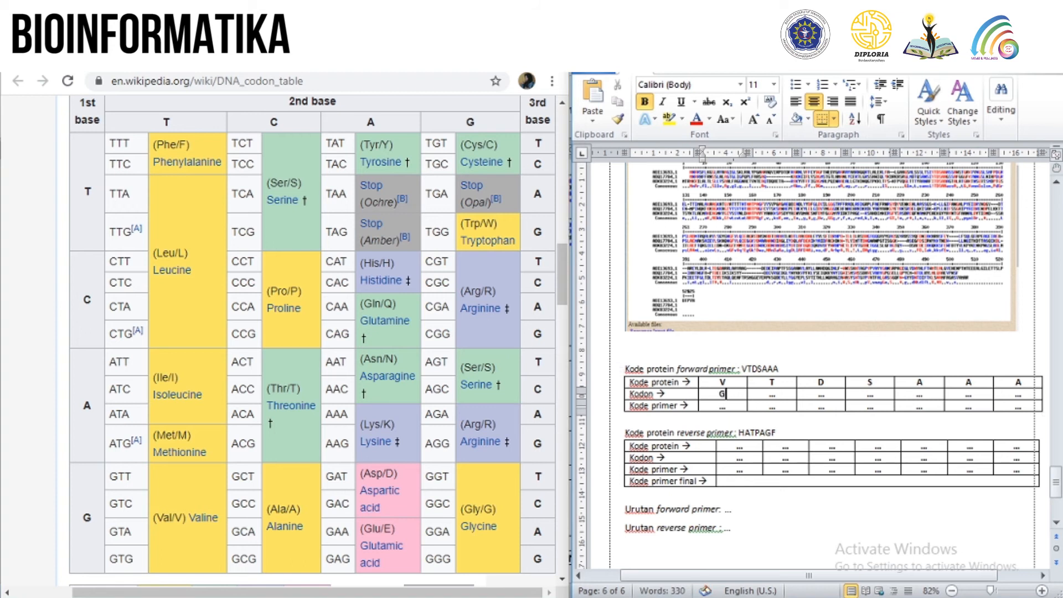
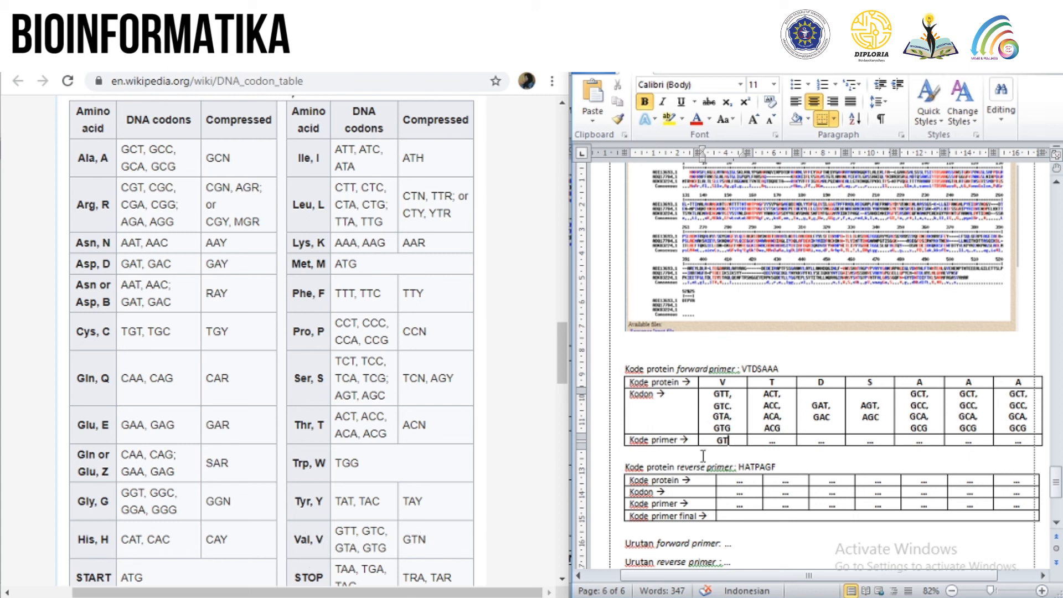
Step: Enter the compressed codes GTN, ACN, GAY and AGY for V, T, D and S in the forward primer's Kode primer row
{"action": "type", "text": "N"}
{"action": "left_click", "coordinate": [778, 440]}
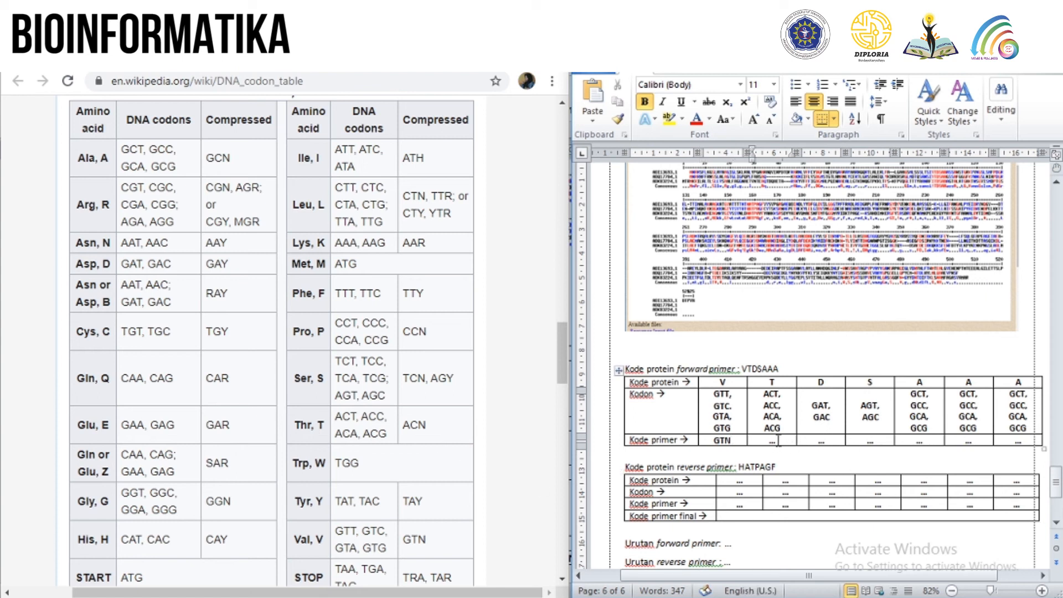
{"action": "type", "text": "ACN"}
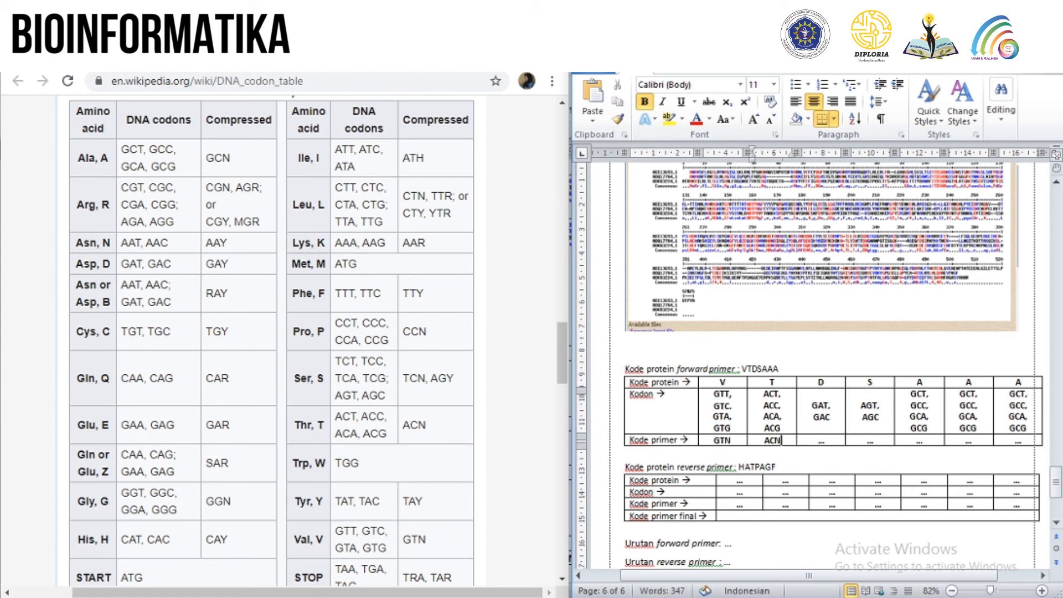
{"action": "left_click", "coordinate": [825, 441]}
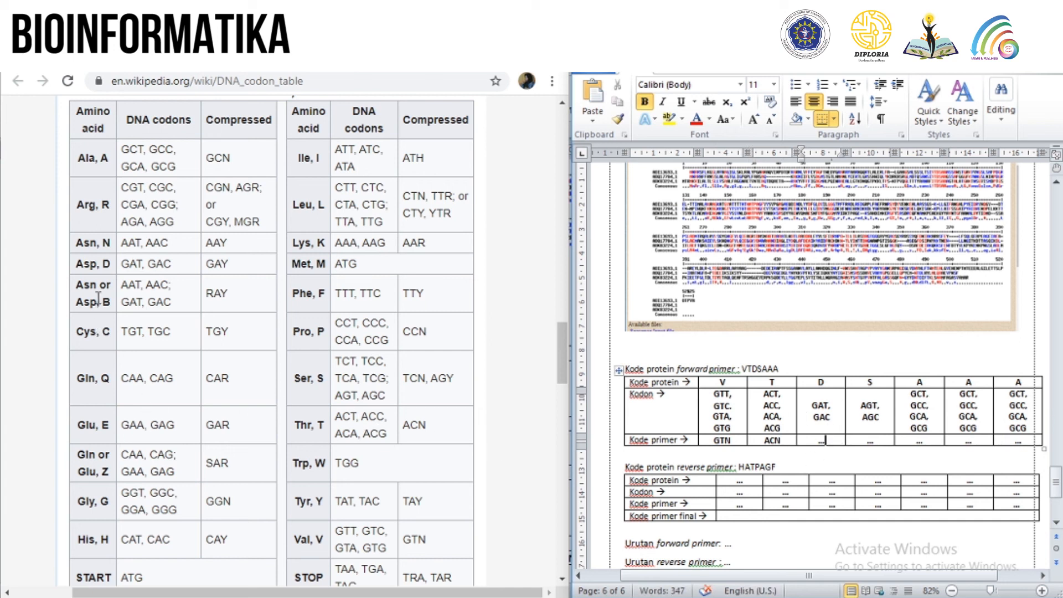
{"action": "key", "text": "BackSpace"}
{"action": "type", "text": "GAY"}
{"action": "left_click", "coordinate": [841, 438]}
{"action": "key", "text": "Delete"}
{"action": "type", "text": "AGY"}
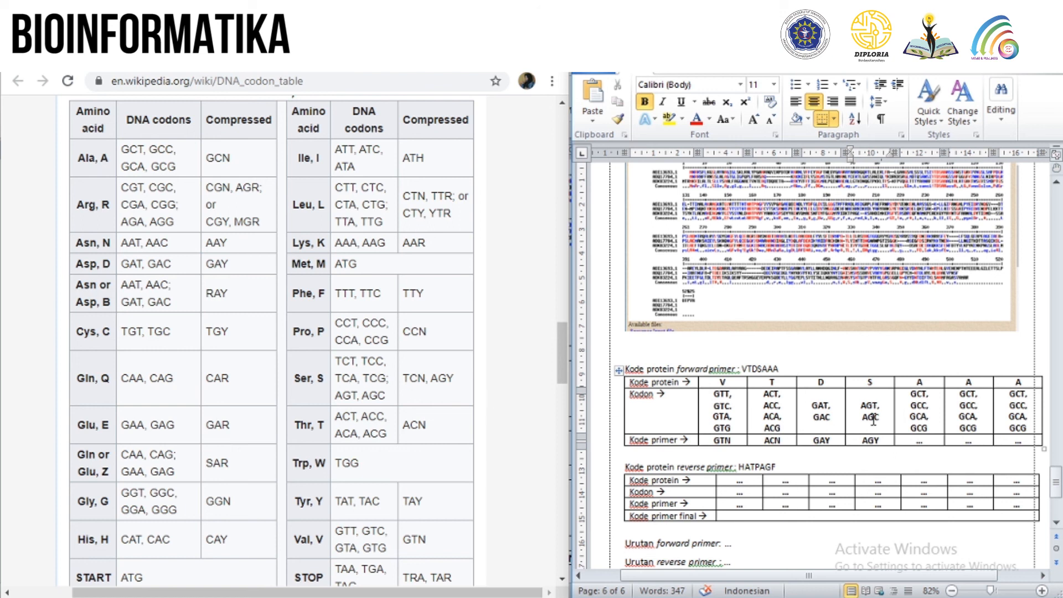
Step: Enter GCN as the primer code for each of the three alanines in the forward primer table
{"action": "left_click", "coordinate": [908, 440]}
{"action": "key", "text": "Delete"}
{"action": "type", "text": "GCN"}
{"action": "left_click", "coordinate": [962, 441]}
{"action": "key", "text": "Delete"}
{"action": "type", "text": "GCN"}
{"action": "left_click", "coordinate": [1019, 441]}
{"action": "key", "text": "Delete"}
{"action": "type", "text": "GCN"}
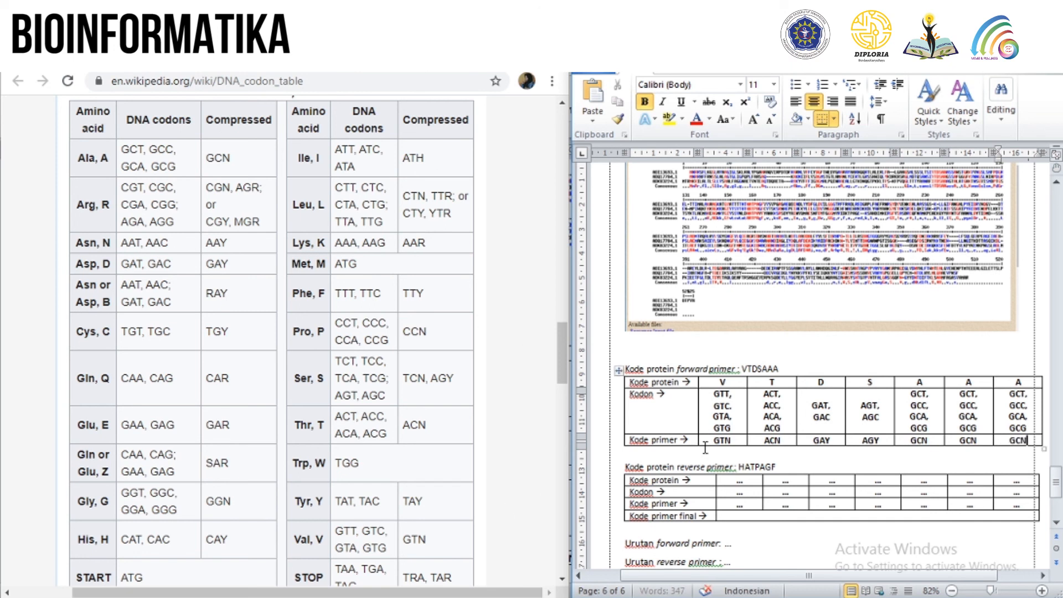
Step: Fill the first four cells of the reverse primer's Kode protein row with H, A, T and P
{"action": "scroll", "coordinate": [708, 451], "scroll_direction": "down", "scroll_amount": 2}
{"action": "left_click", "coordinate": [740, 419]}
{"action": "key", "text": "Delete"}
{"action": "type", "text": "H"}
{"action": "key", "text": "Tab"}
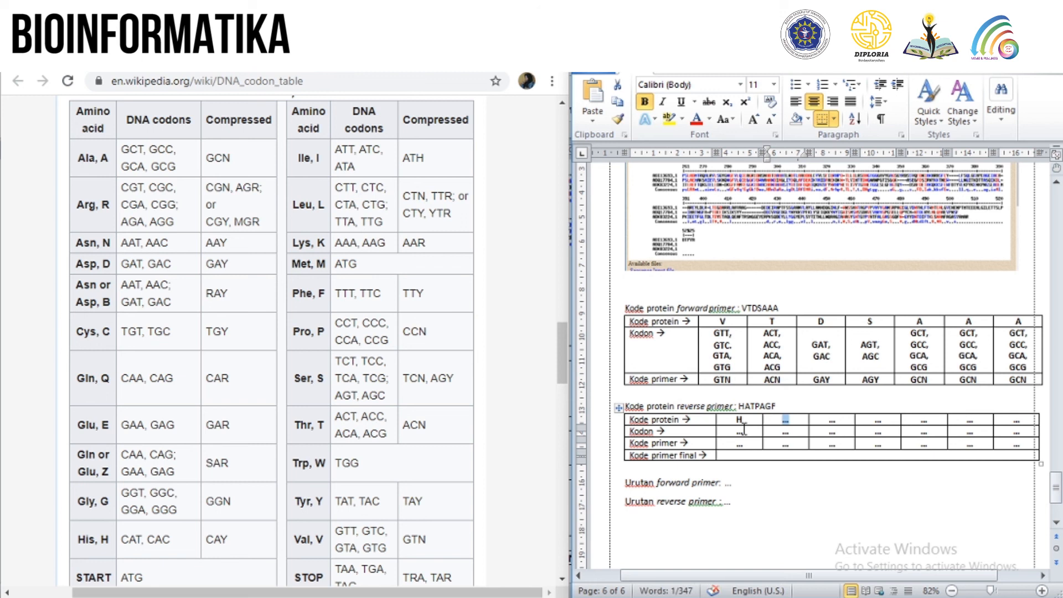
{"action": "type", "text": "A"}
{"action": "key", "text": "Tab"}
{"action": "type", "text": "T"}
{"action": "key", "text": "Tab"}
{"action": "type", "text": "P"}
{"action": "key", "text": "Tab"}
Step: Complete the reverse primer's Kode protein row with A, G and F in its last three cells
{"action": "type", "text": "G"}
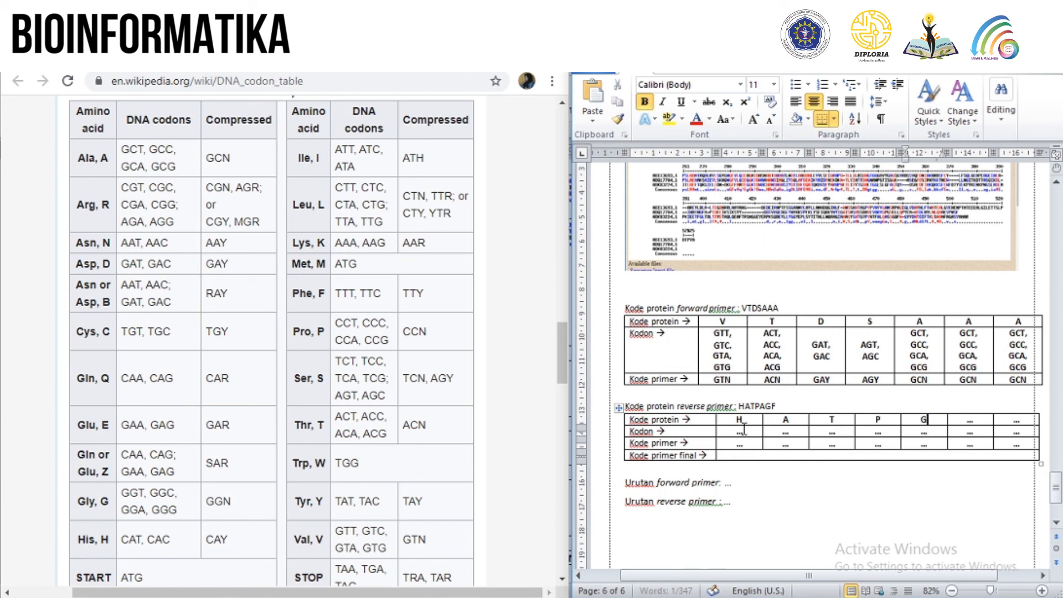
{"action": "key", "text": "BackSpace"}
{"action": "key", "text": "Tab"}
{"action": "key", "text": "Tab"}
{"action": "left_click", "coordinate": [917, 420]}
{"action": "type", "text": "A"}
{"action": "key", "text": "Tab"}
{"action": "type", "text": "G"}
{"action": "key", "text": "Tab"}
{"action": "type", "text": "F"}
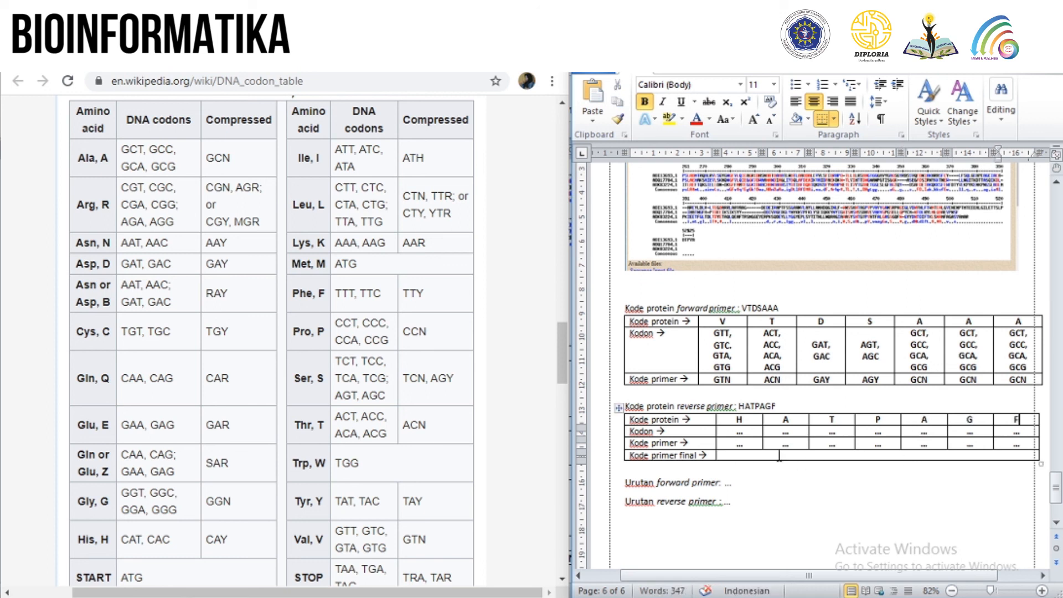
{"action": "scroll", "coordinate": [247, 456], "scroll_direction": "up", "scroll_amount": 10}
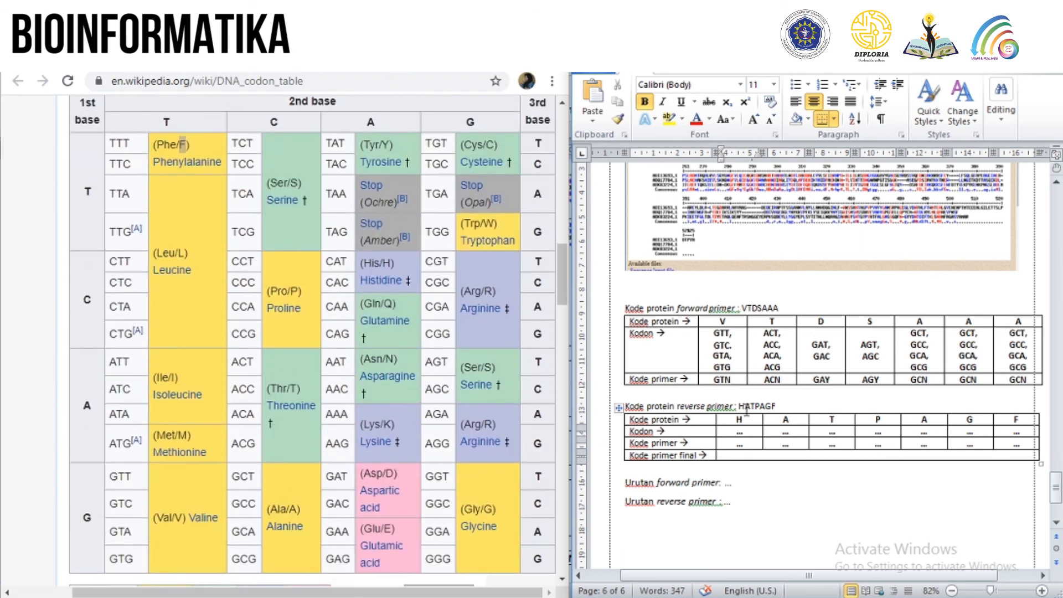
Step: Fill the reverse primer's Kodon cells with CAT, CAC for H; GCT, GCC, GCA, GCG for A; and ACT, ACC, ACA, ACG for T
{"action": "key", "text": "BackSpace"}
{"action": "type", "text": "CAT,"}
{"action": "key", "text": "Return"}
{"action": "type", "text": "CAC"}
{"action": "left_click_drag", "start_coordinate": [910, 333], "coordinate": [929, 368]}
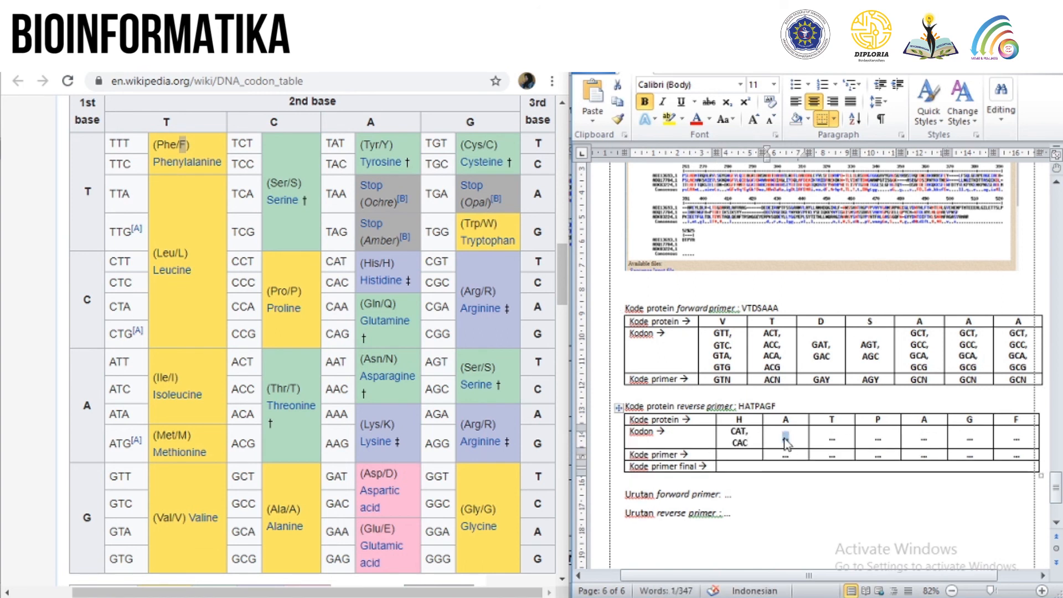
{"action": "type", "text": "GCT, GCC, GCA, GCG"}
{"action": "left_click_drag", "start_coordinate": [763, 334], "coordinate": [782, 368]}
{"action": "type", "text": "ACT, ACC, ACA, ACG"}
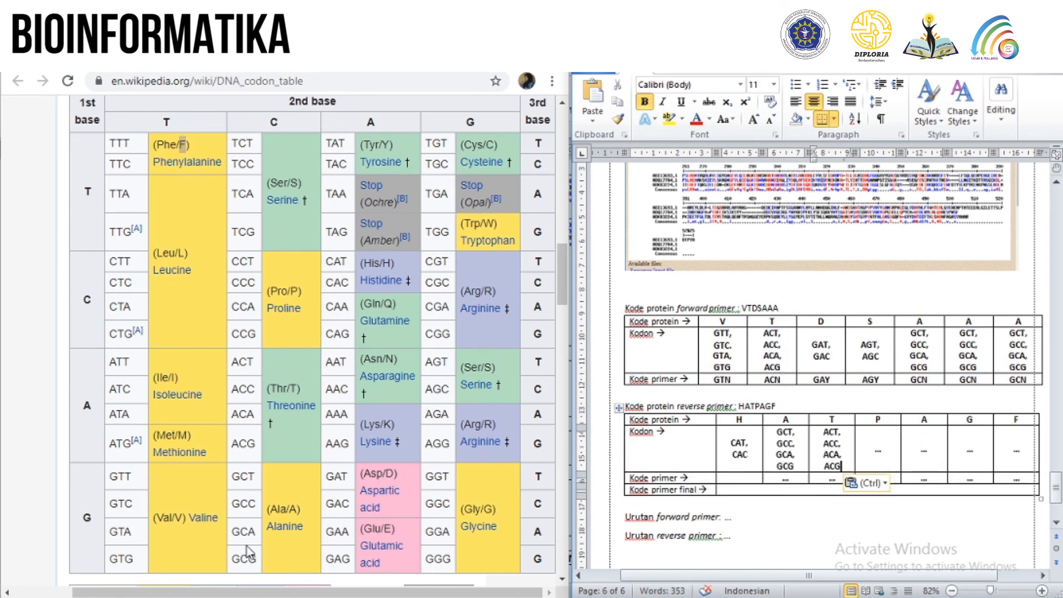
Step: Enter codons CCT, CCC, CCA, CCG for P and copy the forward table's alanine codons into the second A cell of the reverse primer table
{"action": "key", "text": "Tab"}
{"action": "type", "text": "CCT,"}
{"action": "key", "text": "Return"}
{"action": "type", "text": "CCC,"}
{"action": "key", "text": "Return"}
{"action": "type", "text": "CCA,"}
{"action": "key", "text": "Return"}
{"action": "type", "text": "CCG"}
{"action": "left_click_drag", "start_coordinate": [960, 331], "coordinate": [980, 369]}
{"action": "key", "text": "ctrl+c"}
{"action": "left_click", "coordinate": [923, 451]}
{"action": "key", "text": "ctrl+v"}
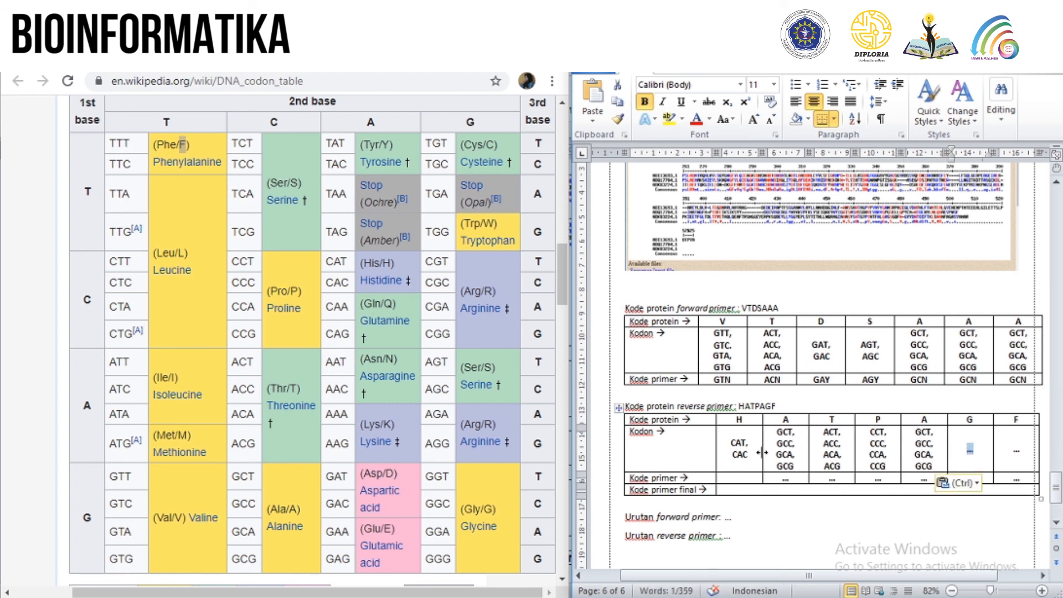
Step: Complete the reverse primer's Kodon row with GGT, GGC, GGA, GGG for G and TTT, TTC for F
{"action": "key", "text": "Tab"}
{"action": "type", "text": "GGT,"}
{"action": "key", "text": "Return"}
{"action": "type", "text": "GGC,"}
{"action": "key", "text": "Return"}
{"action": "type", "text": "GGA,"}
{"action": "key", "text": "Return"}
{"action": "type", "text": "GGG"}
{"action": "key", "text": "Tab"}
{"action": "type", "text": "TTT,"}
{"action": "key", "text": "Return"}
{"action": "type", "text": "TTC"}
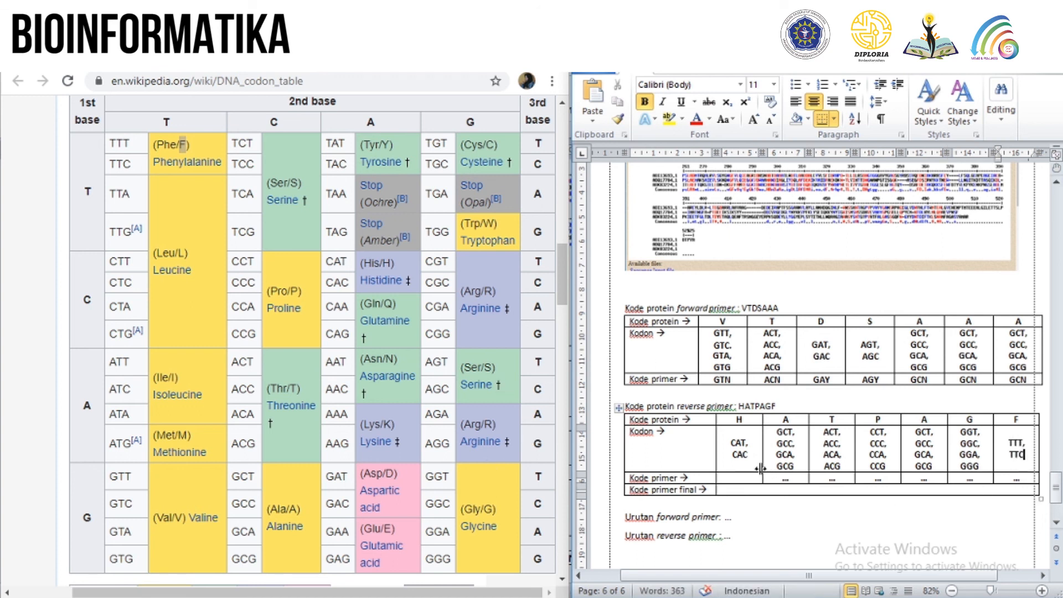
Step: Enter the compressed codes CAY, GCN, ACN and CCN for H, A, T and P in the reverse primer's Kode primer row
{"action": "left_click", "coordinate": [744, 471]}
{"action": "type", "text": "CA"}
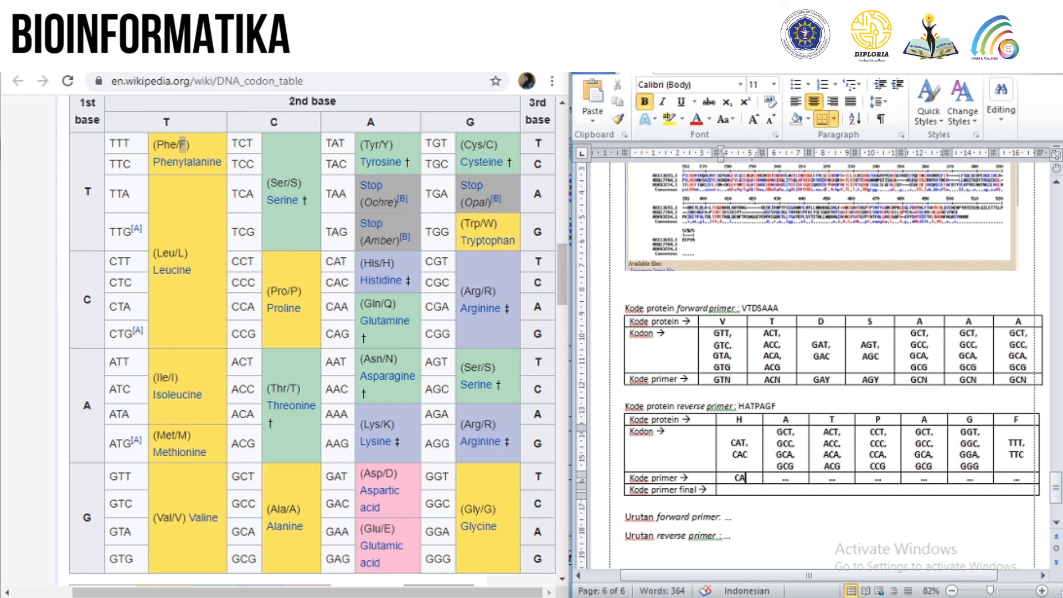
{"action": "type", "text": "Y"}
{"action": "key", "text": "Tab"}
{"action": "type", "text": "G"}
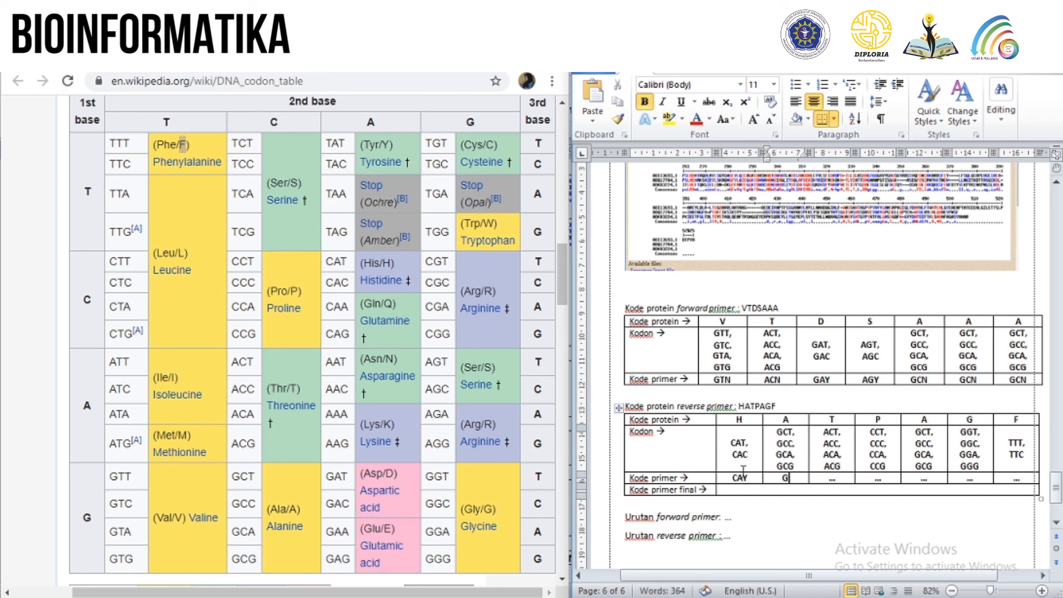
{"action": "type", "text": "CN"}
{"action": "key", "text": "Tab"}
{"action": "type", "text": "ACN"}
{"action": "key", "text": "Tab"}
{"action": "type", "text": "CCN"}
Step: Complete the reverse primer's Kode primer row with GCN, GGN and TTY for A, G and F
{"action": "key", "text": "Tab"}
{"action": "type", "text": "GCN"}
{"action": "key", "text": "Tab"}
{"action": "type", "text": "GGN"}
{"action": "key", "text": "Tab"}
{"action": "type", "text": "TTY"}
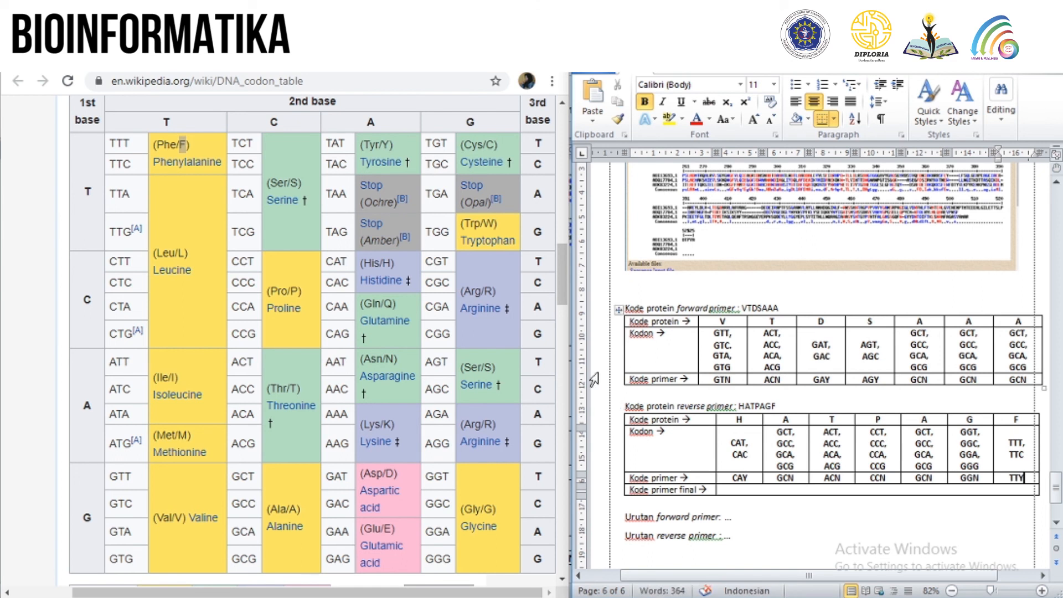
Step: Fill the Kode primer final row with the reversed sequence YTT NGG NCG NCC NCA NCG YAC
{"action": "scroll", "coordinate": [342, 394], "scroll_direction": "down", "scroll_amount": 10}
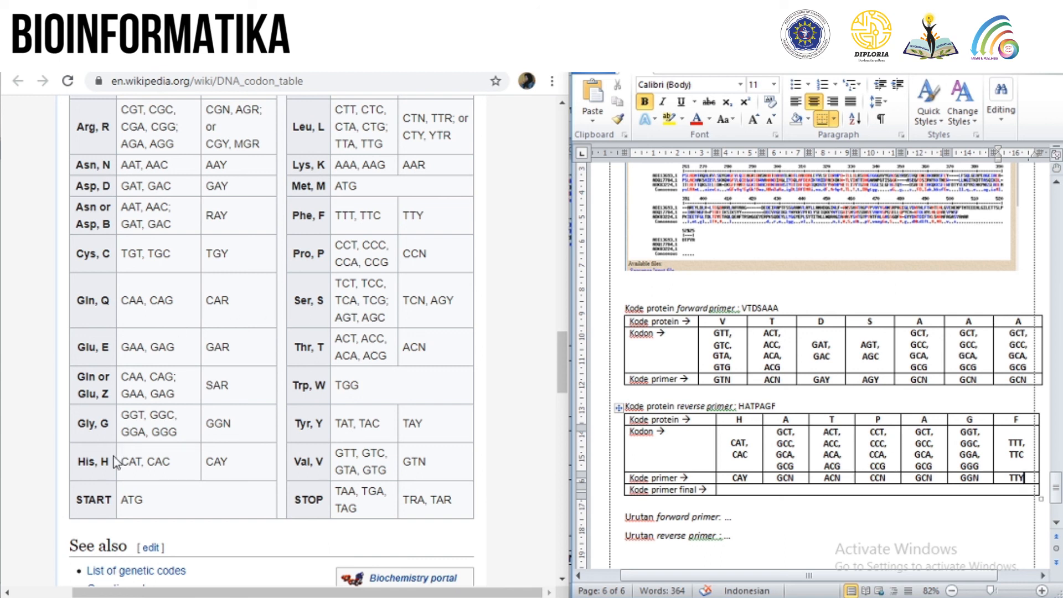
{"action": "scroll", "coordinate": [115, 459], "scroll_direction": "up", "scroll_amount": 1}
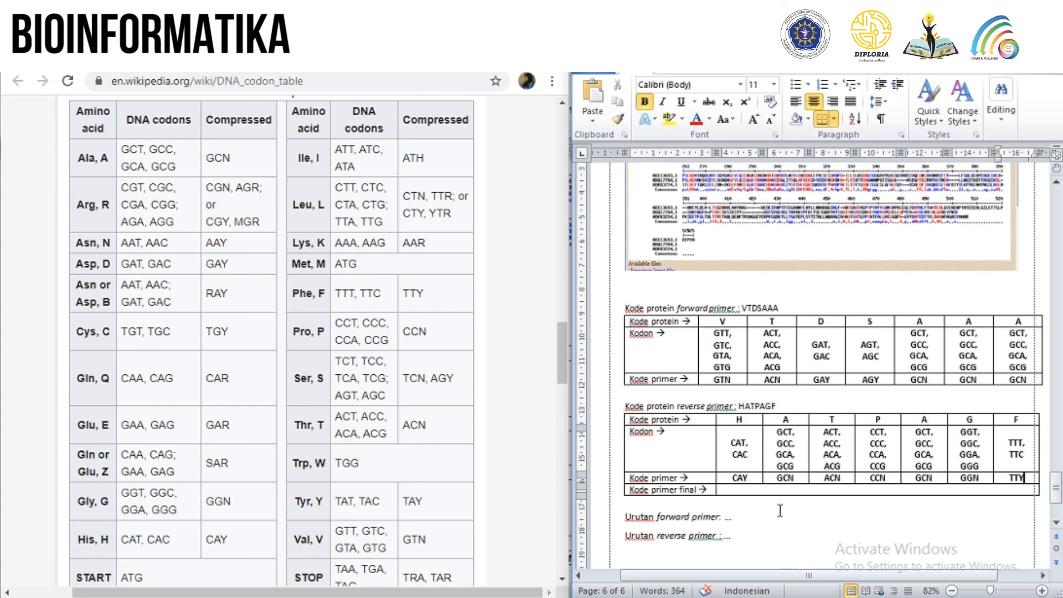
{"action": "scroll", "coordinate": [708, 515], "scroll_direction": "down", "scroll_amount": 2}
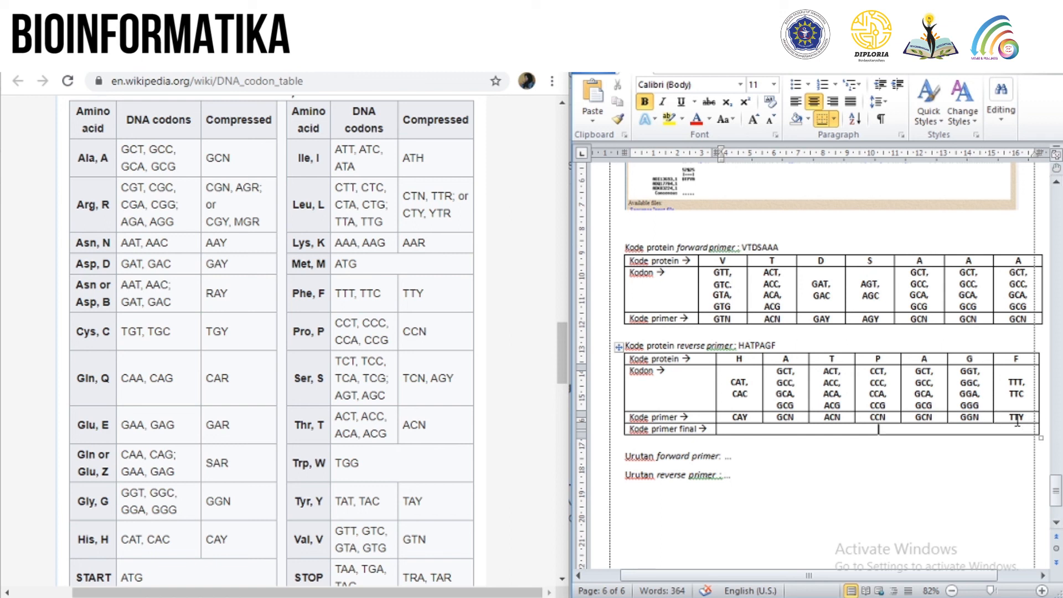
{"action": "type", "text": "YTT"}
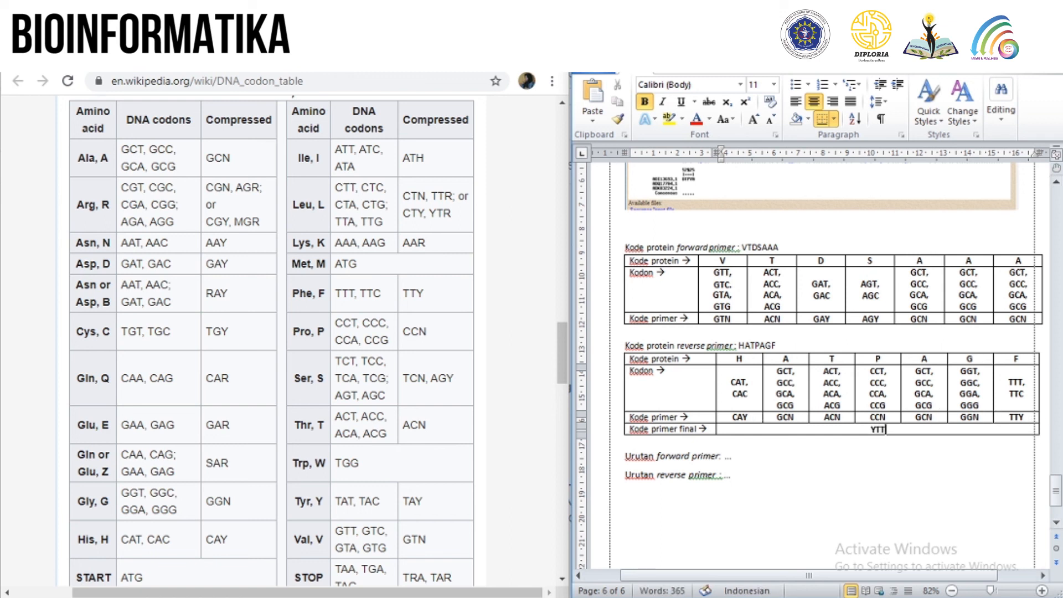
{"action": "type", "text": " NGG NCG"}
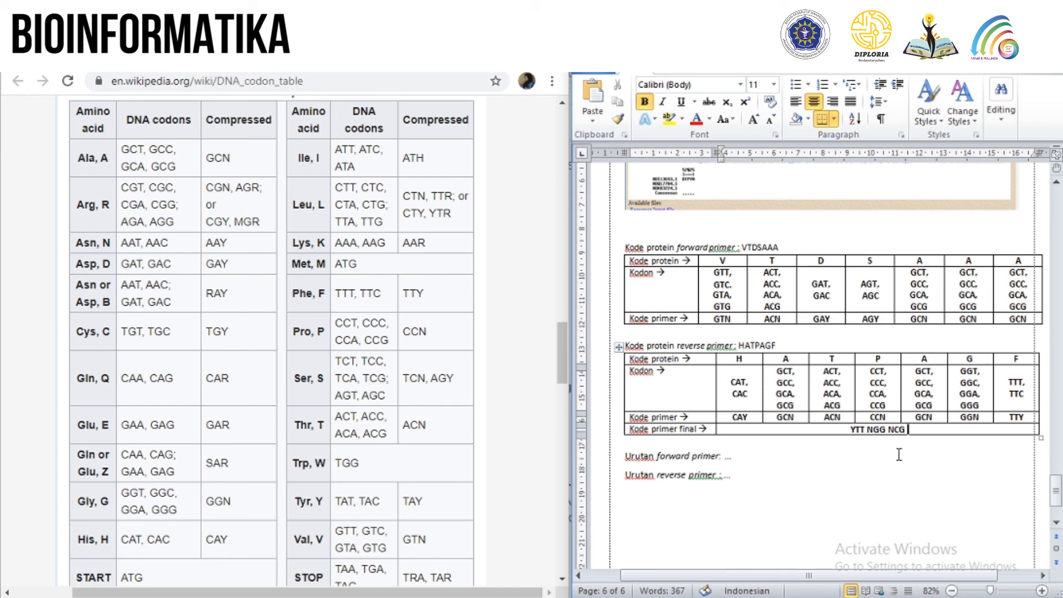
{"action": "type", "text": " NCC NCA NCG YAC"}
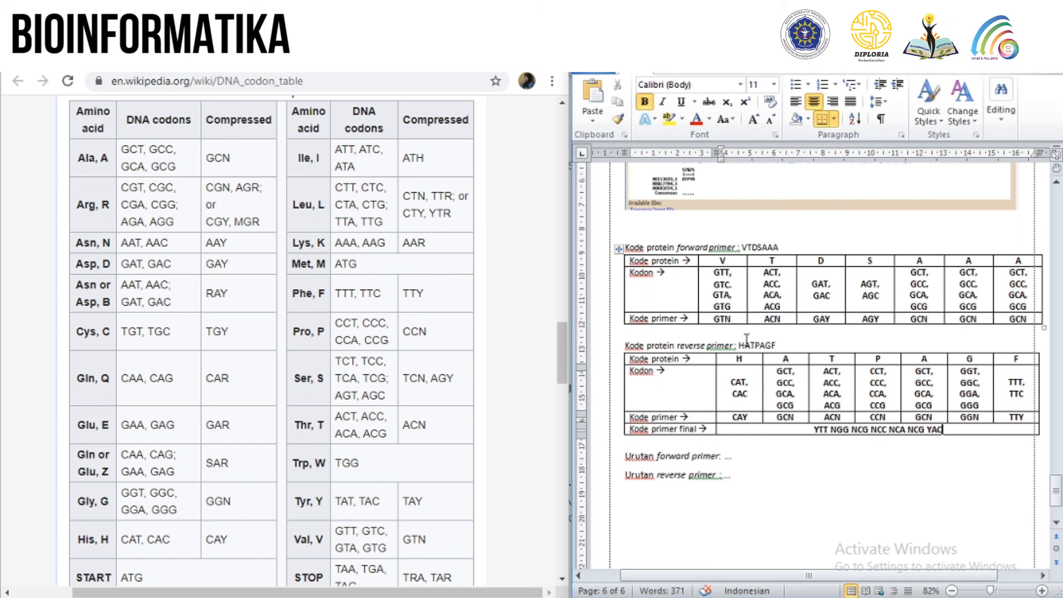
Step: Replace the Urutan forward primer placeholder with the sequence GTN ACN GAY AGY GCN GCN GCN
{"action": "left_click", "coordinate": [731, 456]}
{"action": "key", "text": "BackSpace"}
{"action": "key", "text": "BackSpace"}
{"action": "key", "text": "BackSpace"}
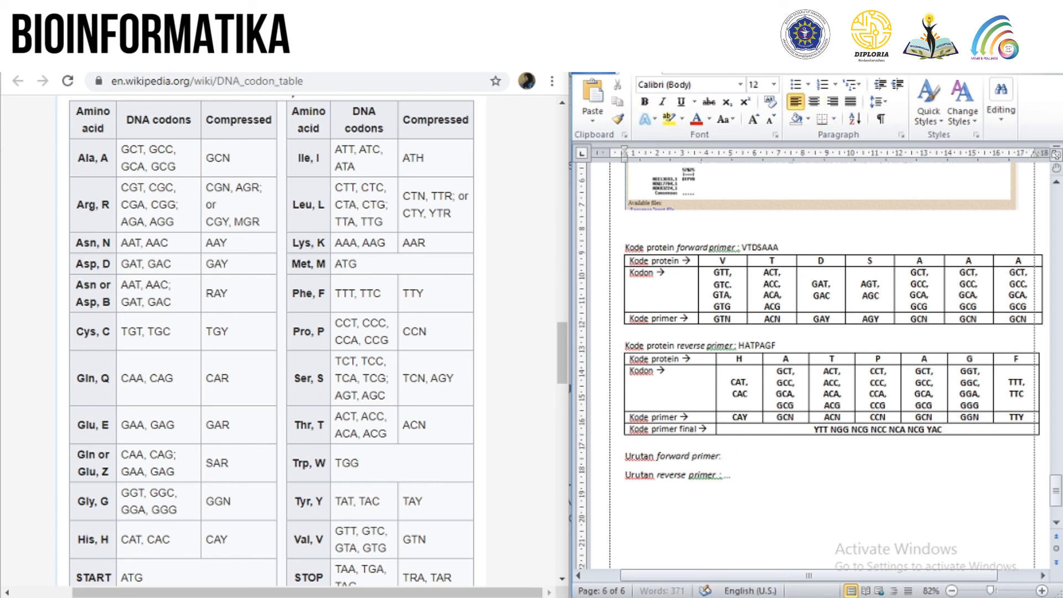
{"action": "type", "text": "GTN A"}
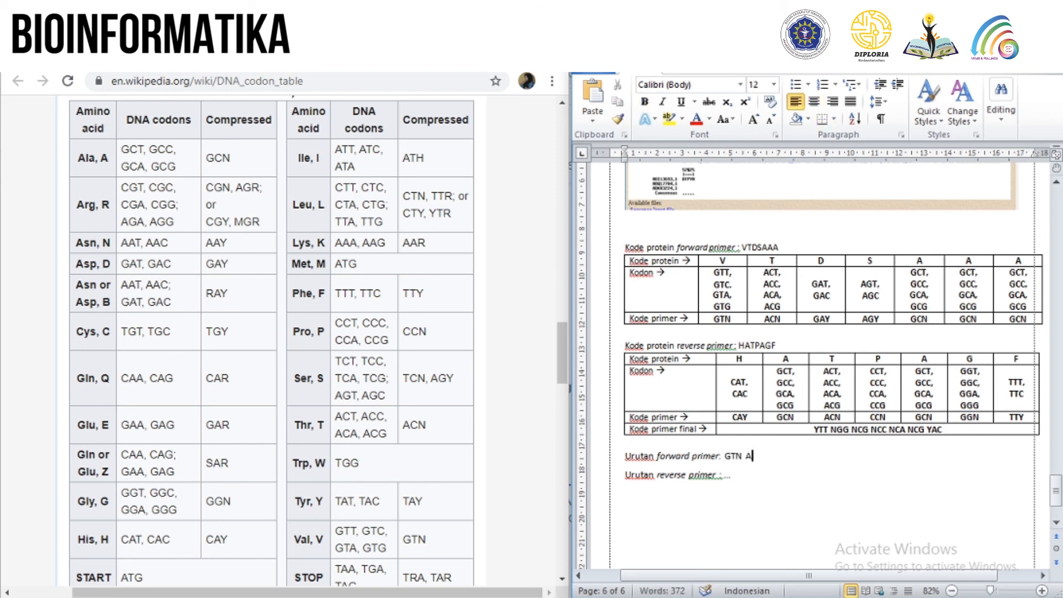
{"action": "type", "text": "CN GAY AGY GCN GCN GCN"}
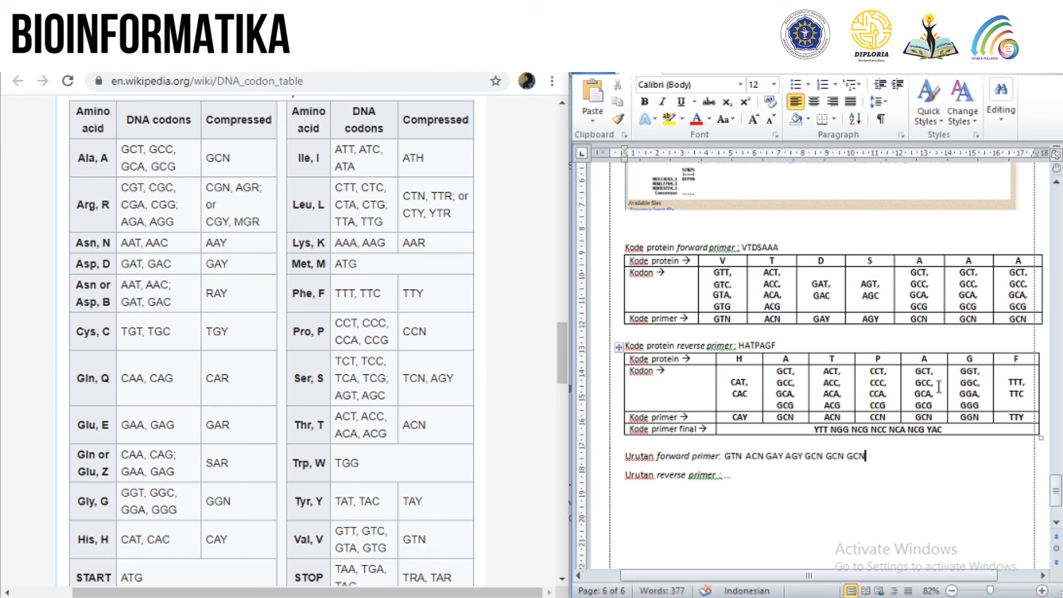
Step: Replace the Urutan reverse primer placeholder with a copy of the Kode primer final sequence YTT NGG NCG NCC NCA NCG YAC
{"action": "left_click_drag", "start_coordinate": [944, 429], "coordinate": [821, 432]}
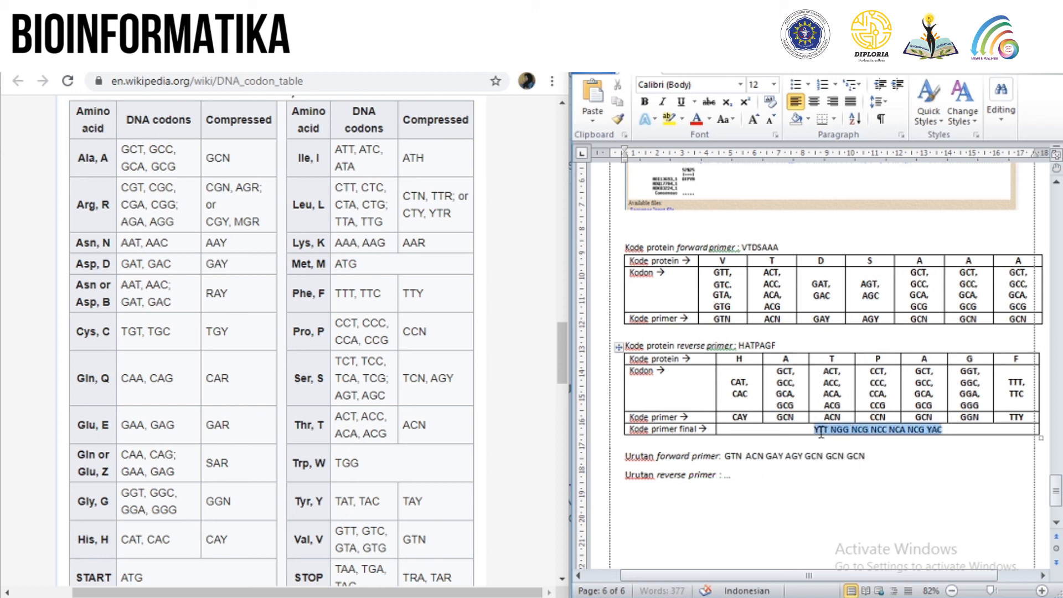
{"action": "left_click", "coordinate": [768, 480]}
{"action": "key", "text": "BackSpace"}
{"action": "key", "text": "BackSpace"}
{"action": "key", "text": "BackSpace"}
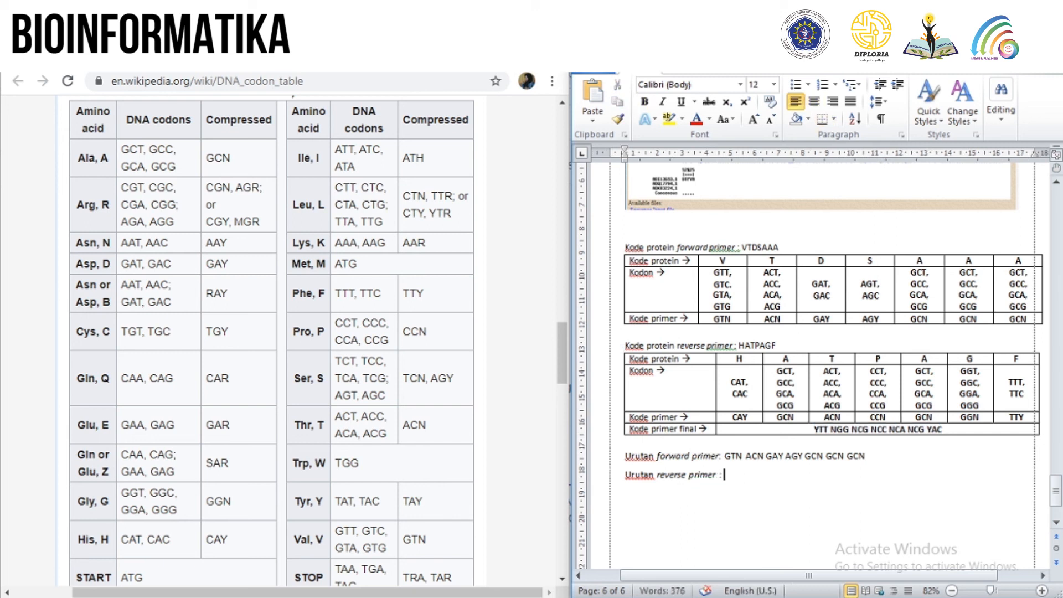
{"action": "key", "text": "ctrl+v"}
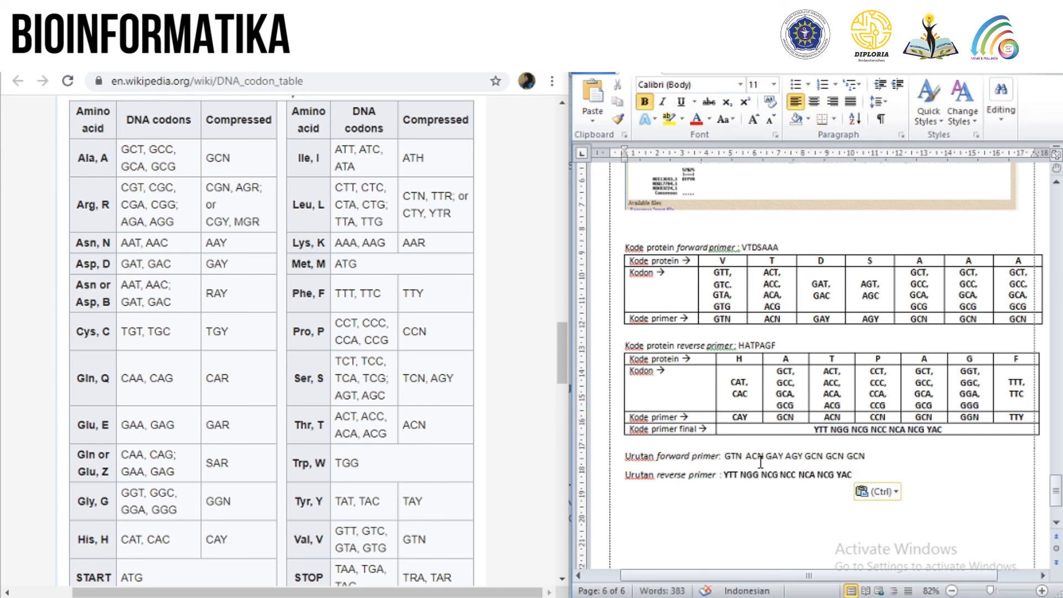